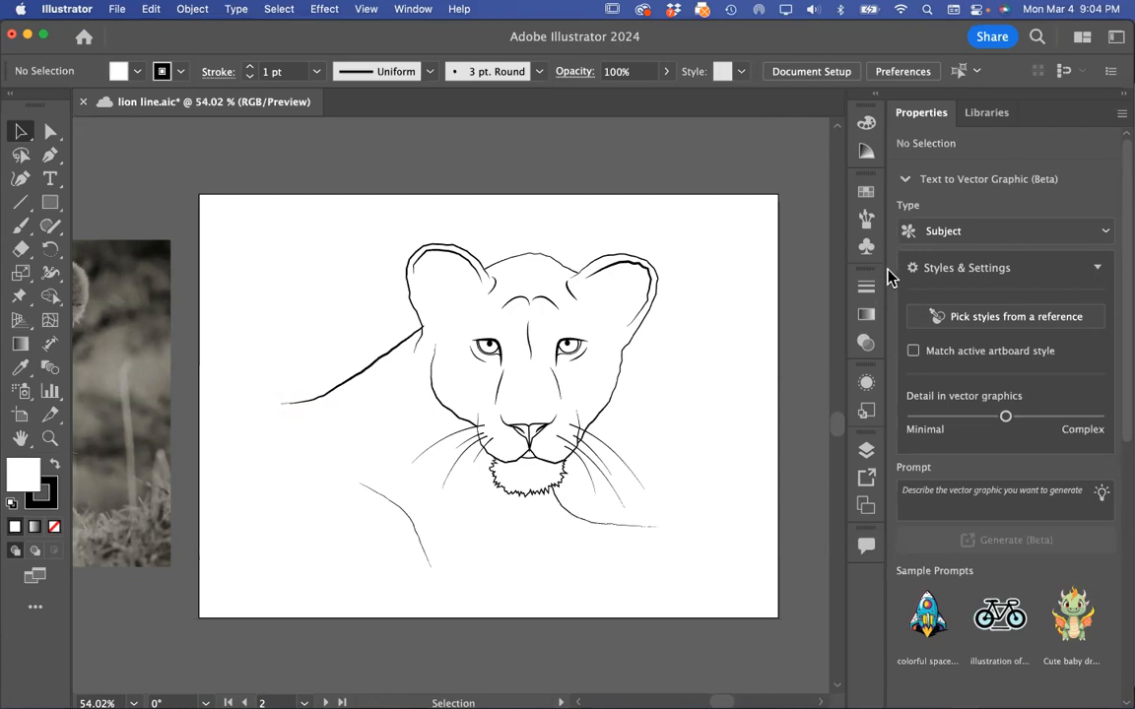
- Set the workspace to Essentials Classic
{"action": "left_click", "coordinate": [401, 10]}
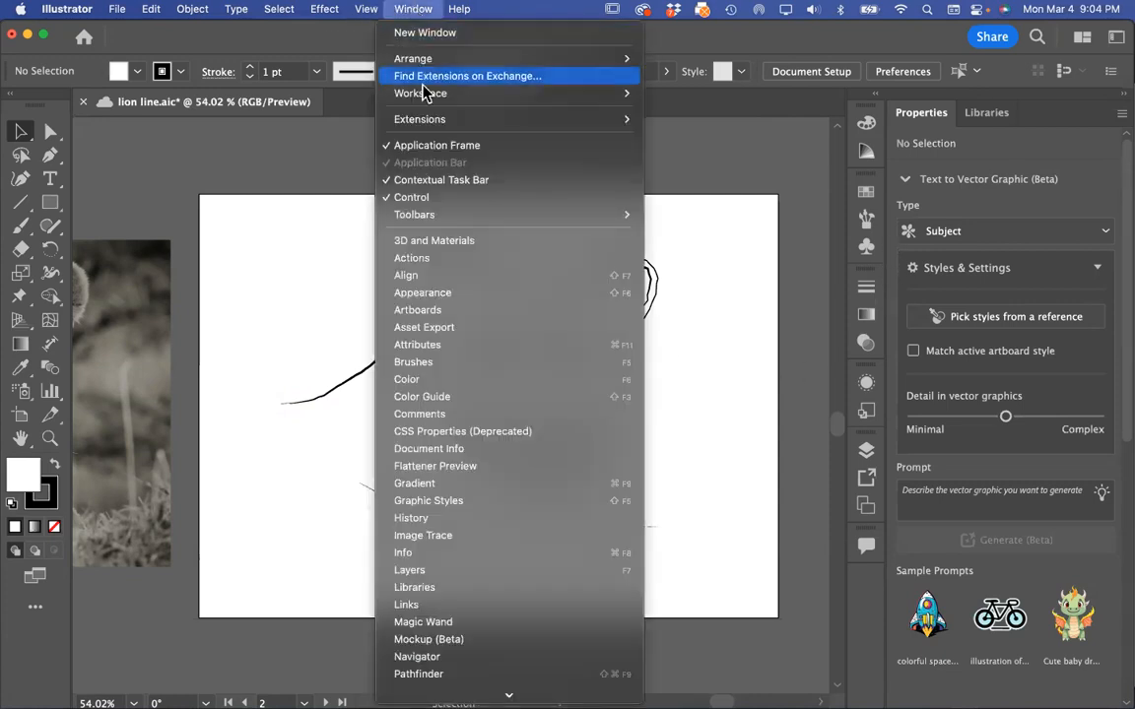
{"action": "mouse_move", "coordinate": [433, 93]}
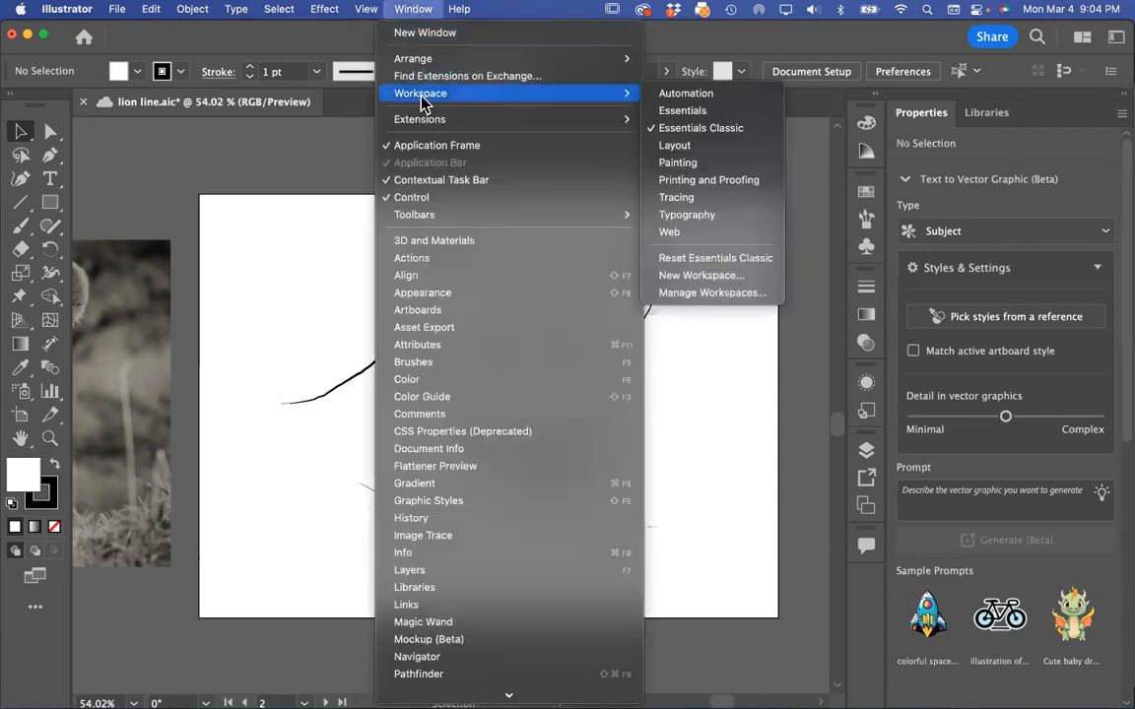
{"action": "left_click", "coordinate": [720, 132]}
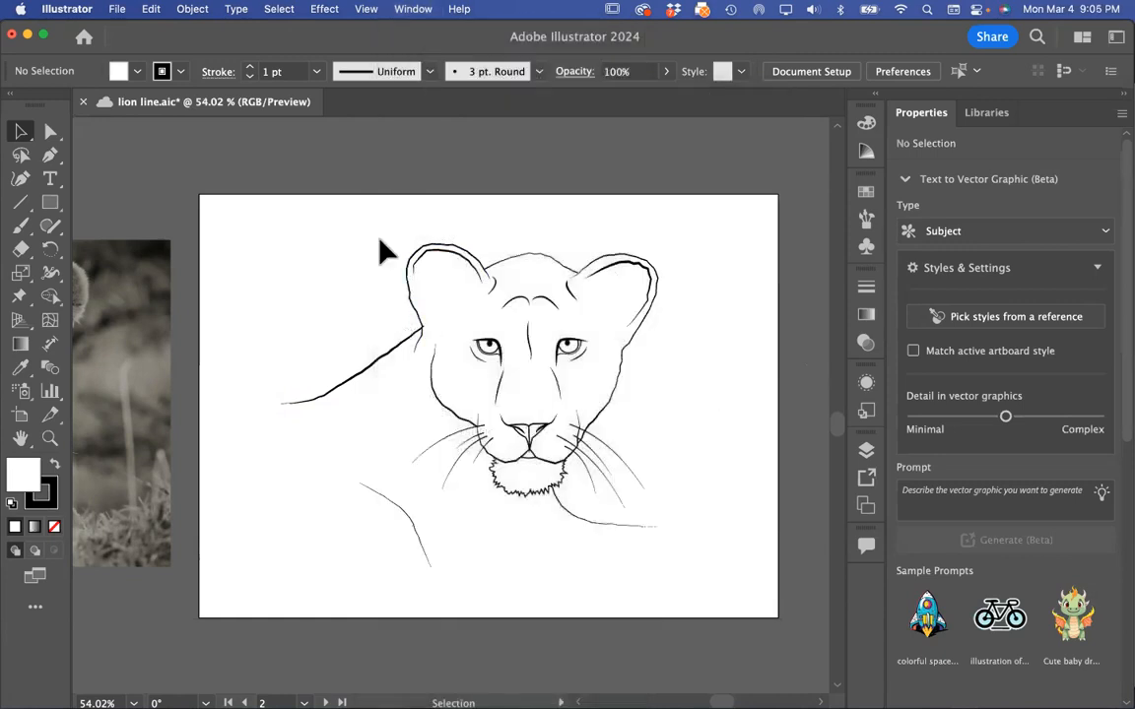
- Move the upper end anchor of the lion's back line onto the ear outline so it no longer overshoots, and deselect it
{"action": "scroll", "coordinate": [345, 335], "scroll_direction": "up", "scroll_amount": 5}
{"action": "scroll", "coordinate": [504, 435], "scroll_direction": "down", "scroll_amount": 3}
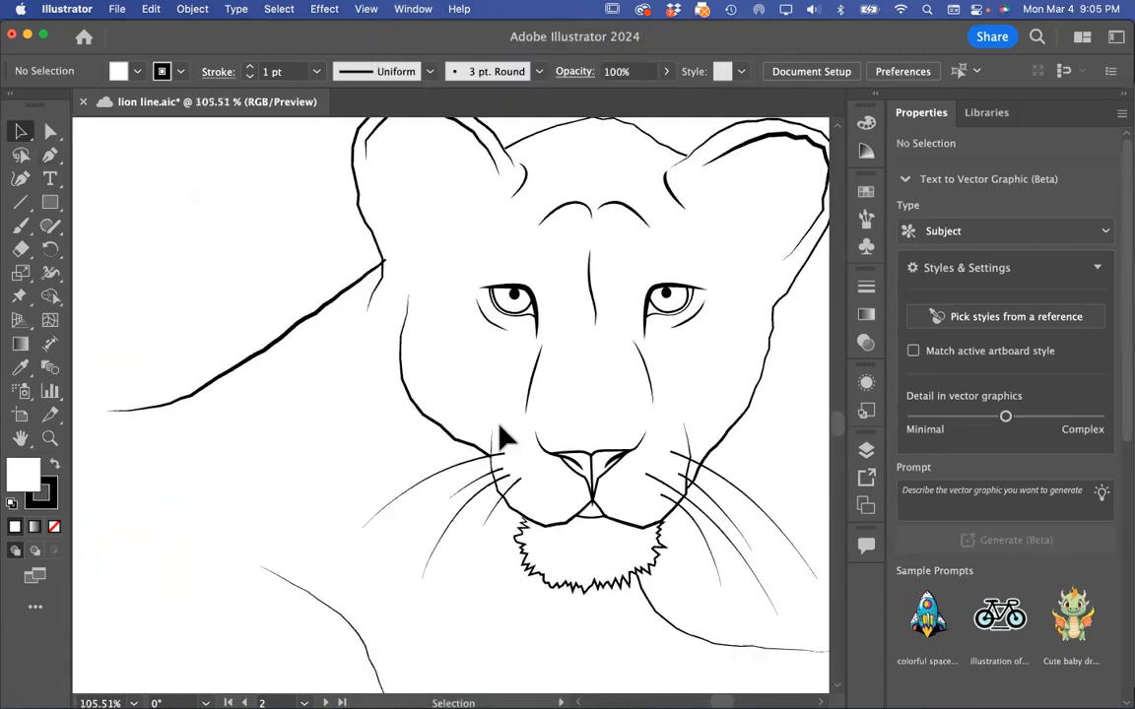
{"action": "scroll", "coordinate": [387, 258], "scroll_direction": "up", "scroll_amount": 10}
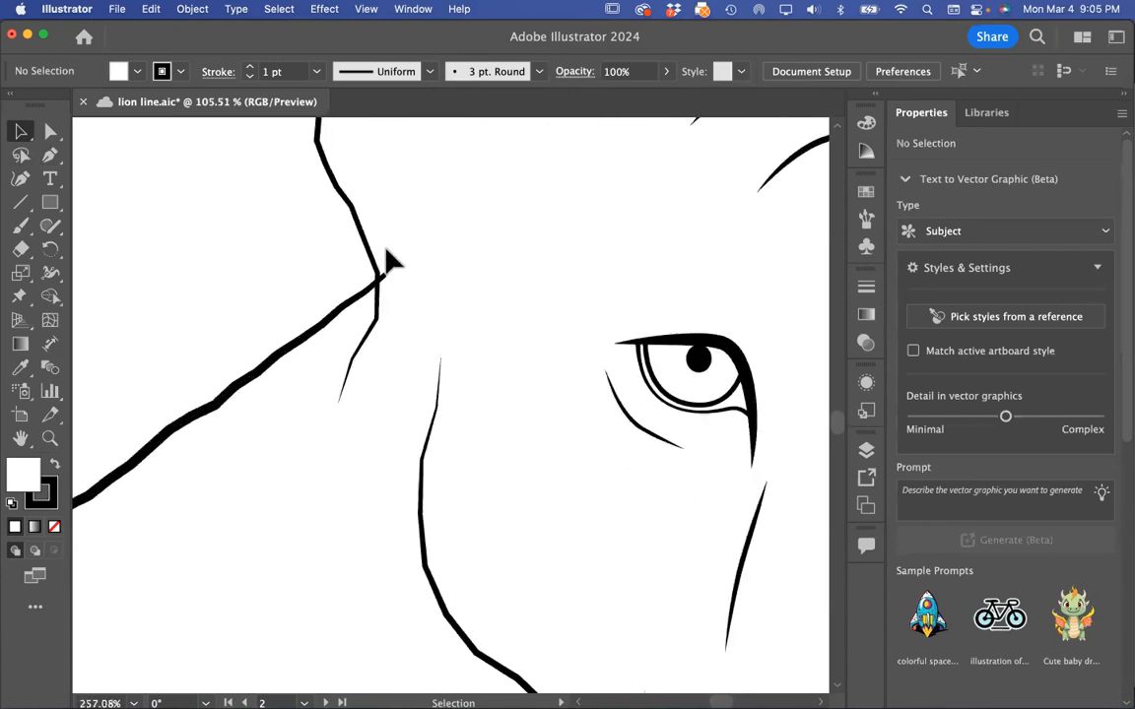
{"action": "left_click", "coordinate": [54, 131]}
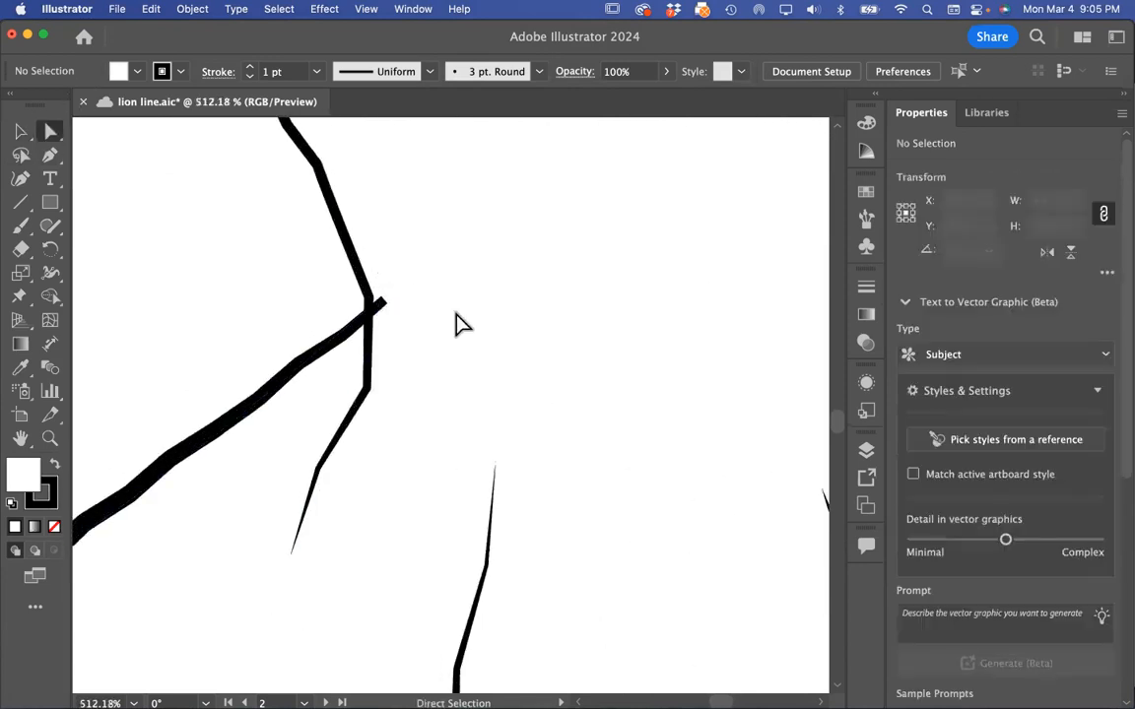
{"action": "left_click", "coordinate": [384, 306]}
{"action": "left_click_drag", "start_coordinate": [383, 306], "coordinate": [374, 324]}
{"action": "scroll", "coordinate": [375, 324], "scroll_direction": "down", "scroll_amount": 5}
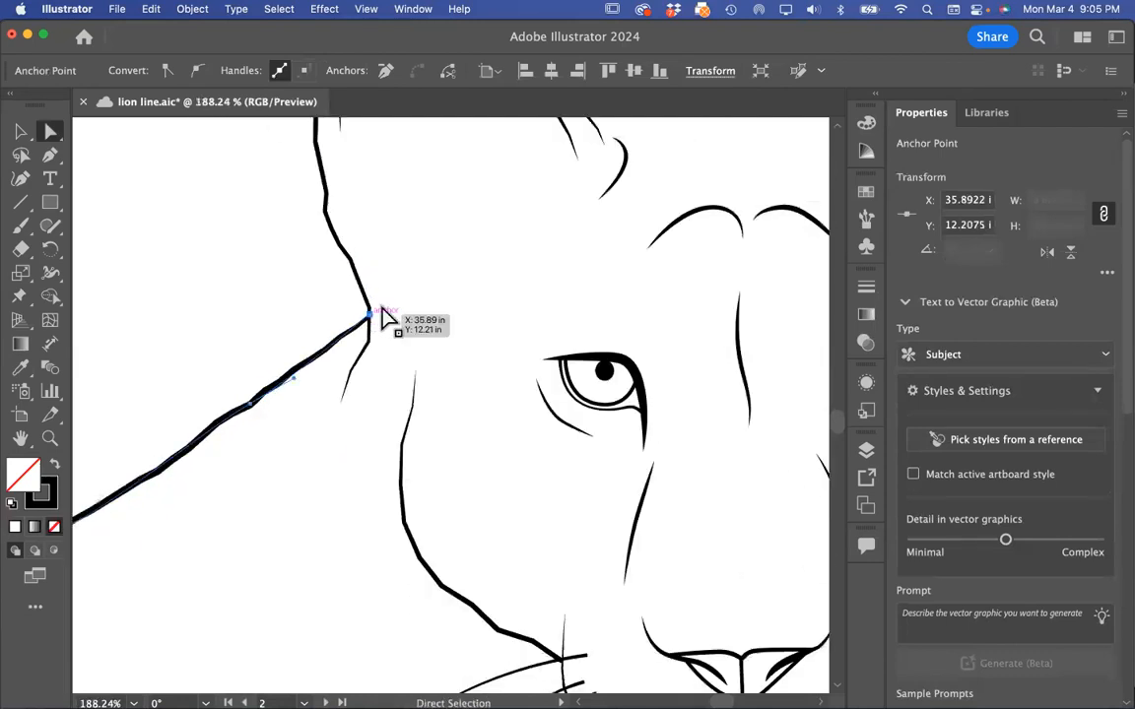
{"action": "scroll", "coordinate": [479, 398], "scroll_direction": "down", "scroll_amount": 3}
{"action": "scroll", "coordinate": [478, 404], "scroll_direction": "down", "scroll_amount": 2}
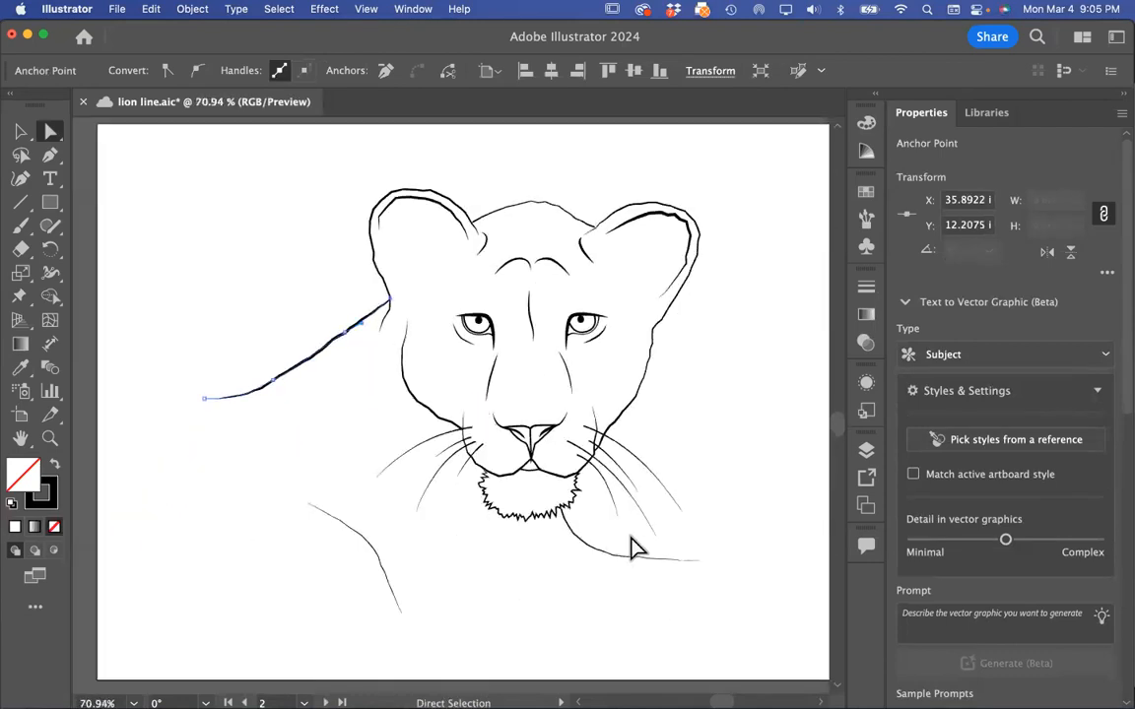
{"action": "left_click", "coordinate": [19, 132]}
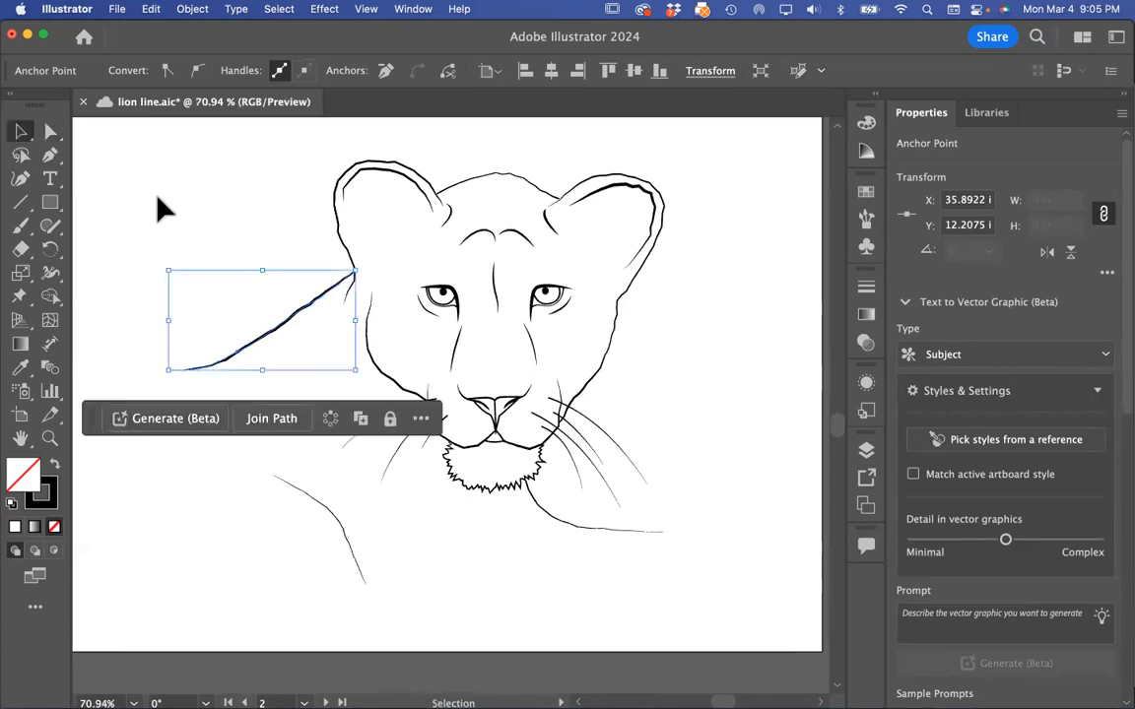
{"action": "left_click", "coordinate": [197, 237]}
- Select all the lion line paths on the artboard and expand their appearance
{"action": "scroll", "coordinate": [497, 418], "scroll_direction": "down", "scroll_amount": 2}
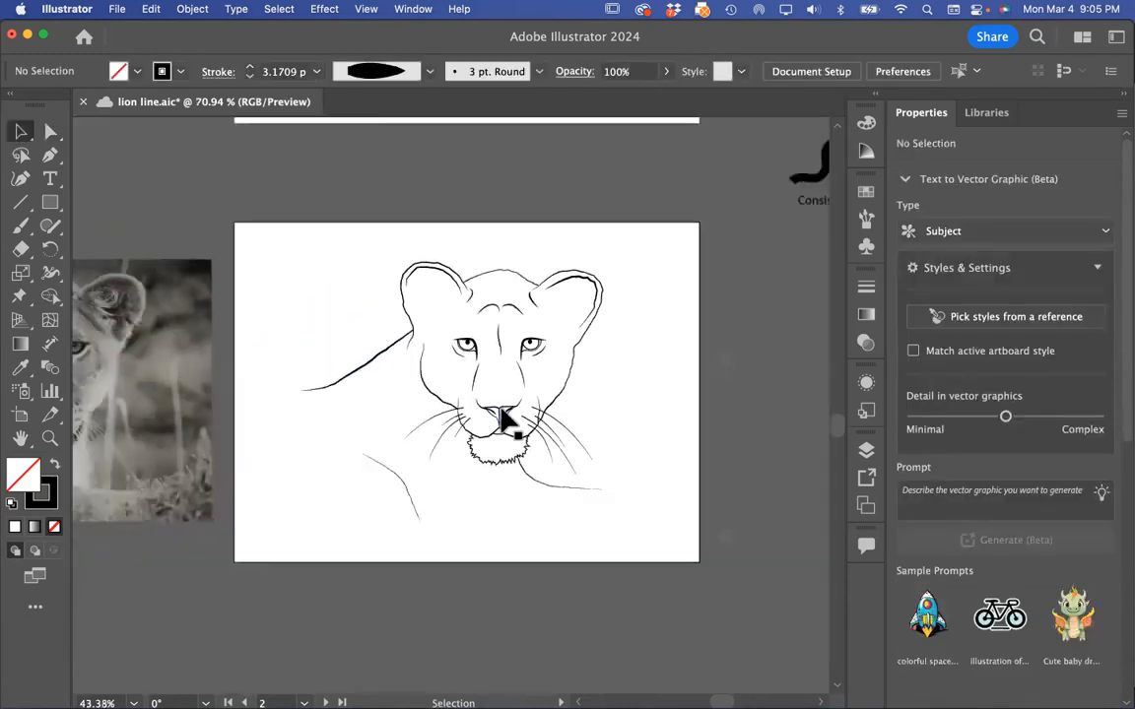
{"action": "scroll", "coordinate": [370, 403], "scroll_direction": "up", "scroll_amount": 2}
{"action": "mouse_move", "coordinate": [148, 153]}
{"action": "left_mouse_down"}
{"action": "mouse_move", "coordinate": [658, 456]}
{"action": "mouse_move", "coordinate": [719, 583]}
{"action": "left_mouse_up"}
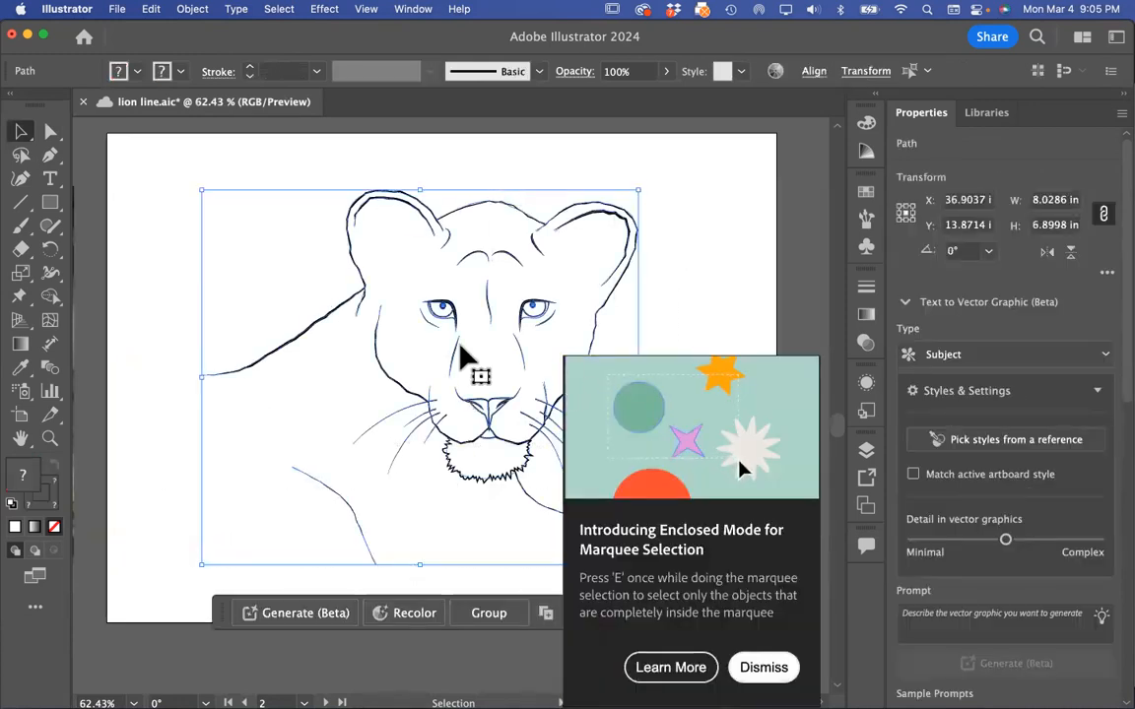
{"action": "scroll", "coordinate": [476, 374], "scroll_direction": "up", "scroll_amount": 3}
{"action": "scroll", "coordinate": [428, 253], "scroll_direction": "up", "scroll_amount": 10}
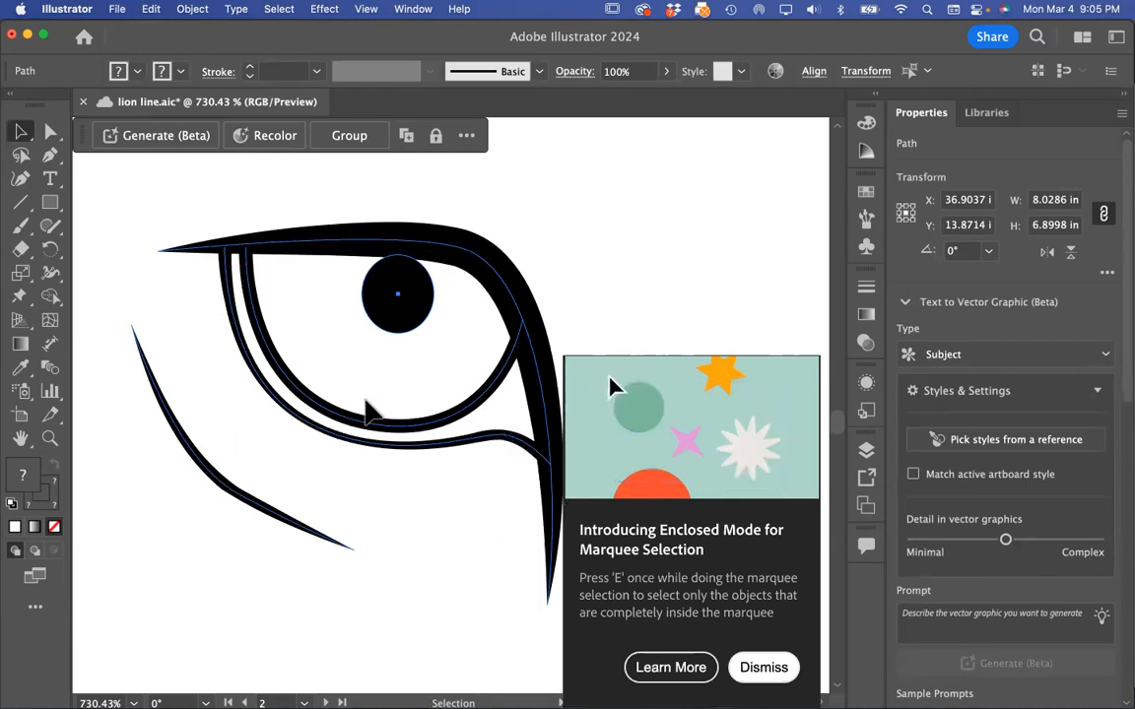
{"action": "scroll", "coordinate": [367, 404], "scroll_direction": "down", "scroll_amount": 10}
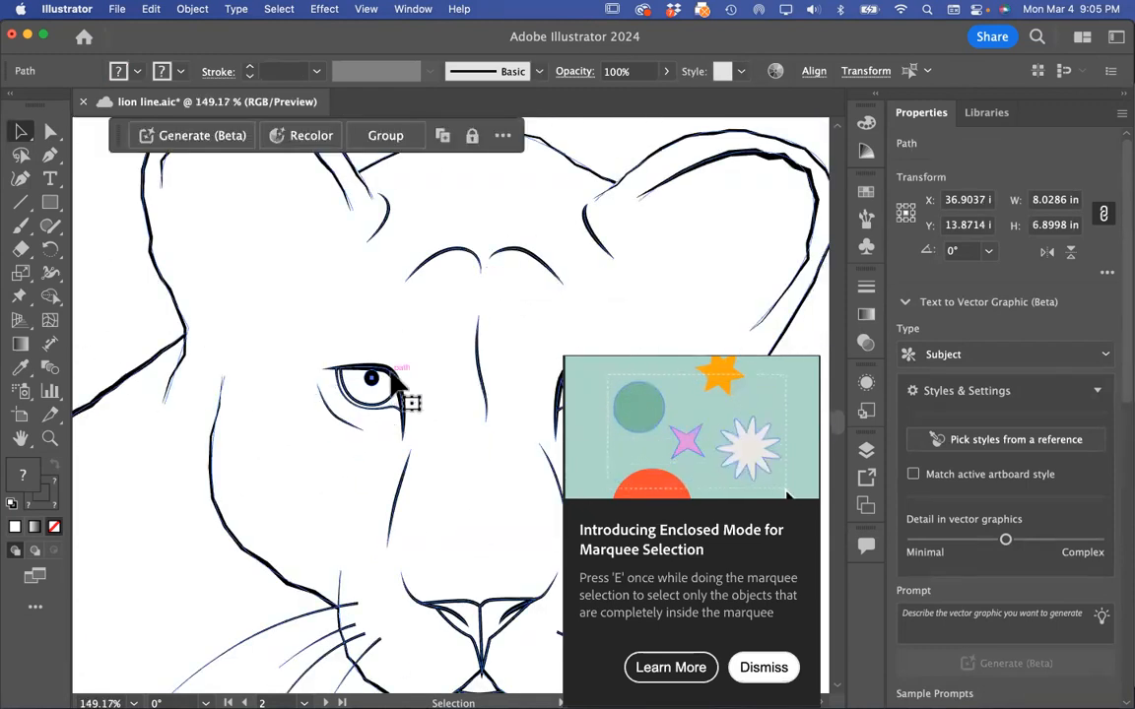
{"action": "scroll", "coordinate": [411, 399], "scroll_direction": "up", "scroll_amount": 10}
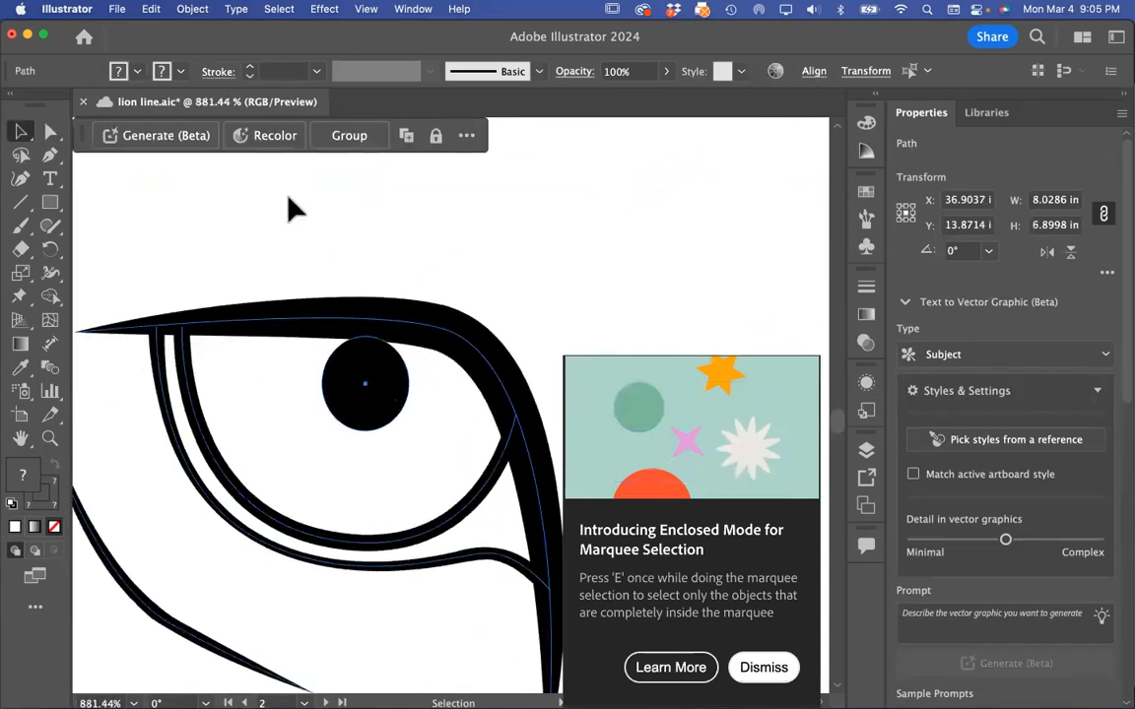
{"action": "left_click", "coordinate": [193, 10]}
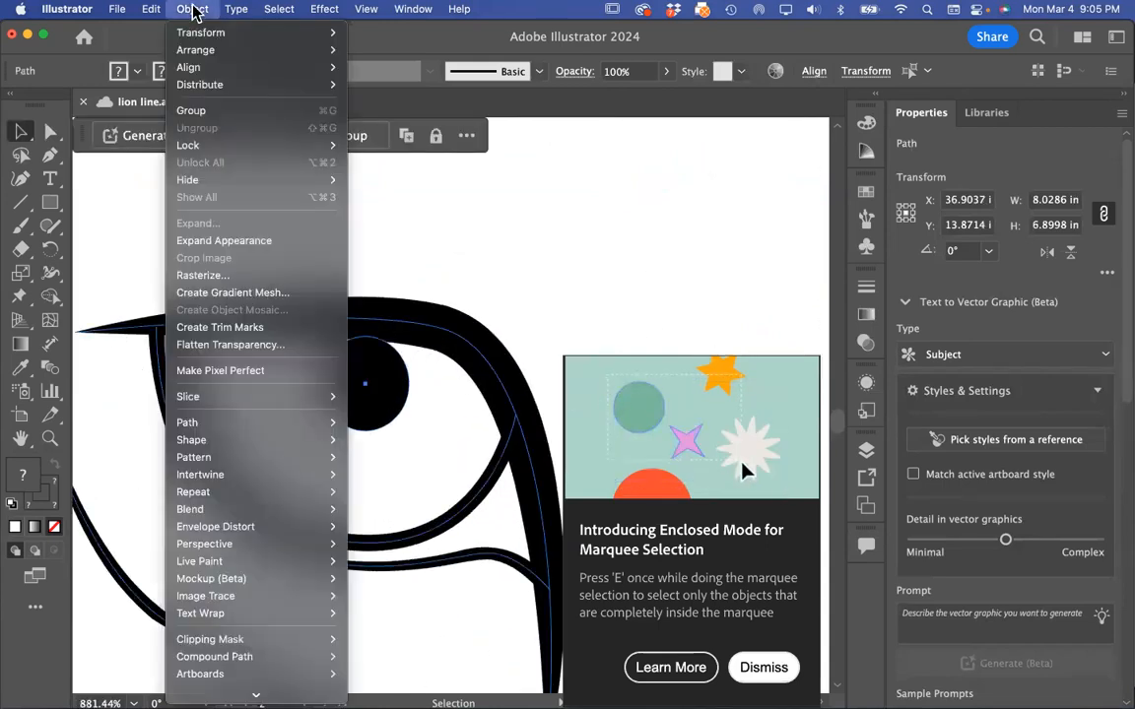
{"action": "left_click", "coordinate": [231, 250]}
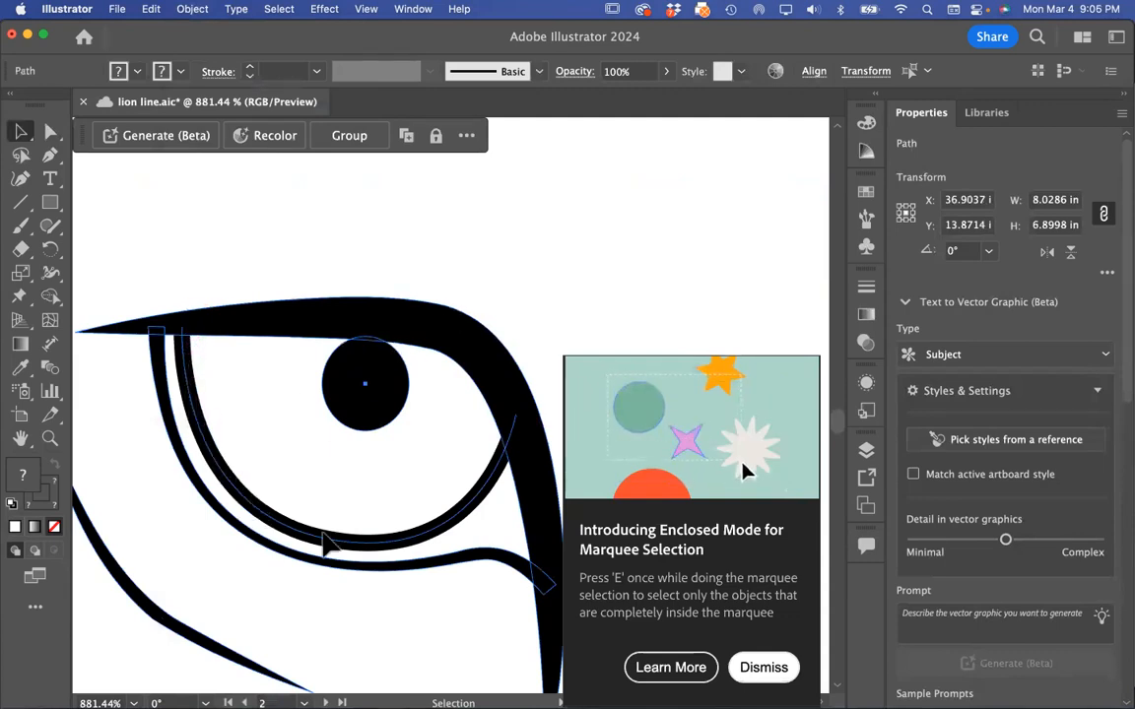
- Expand the selected lion paths with Fill and Stroke enabled
{"action": "left_click", "coordinate": [189, 10]}
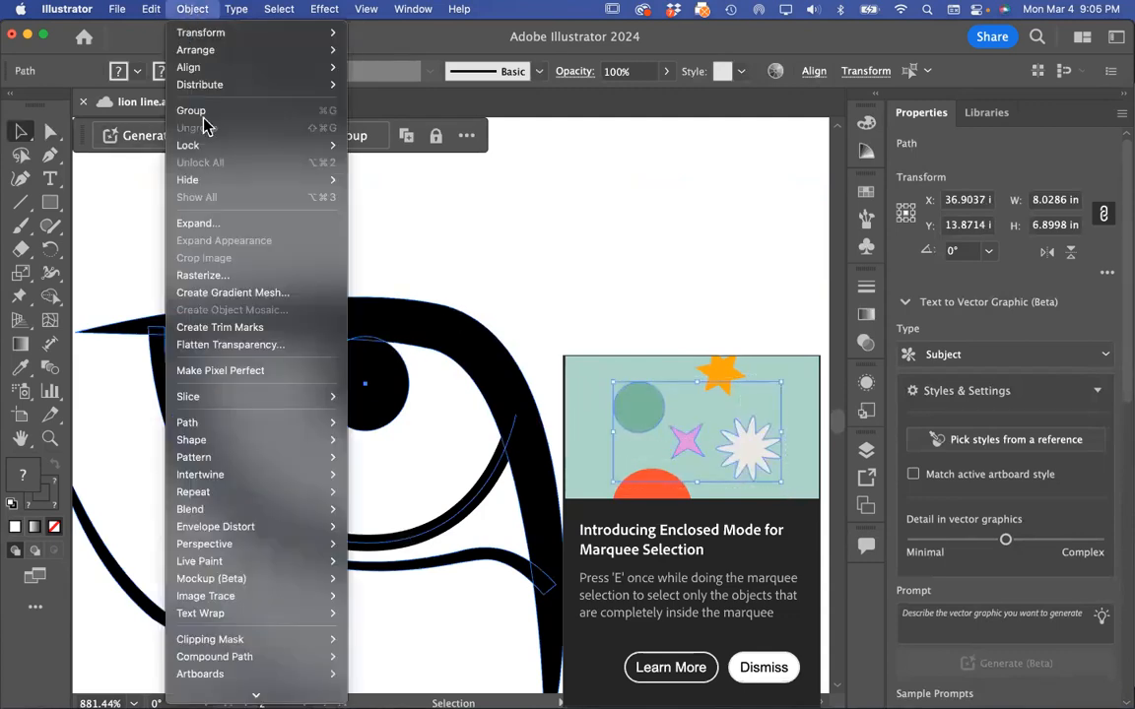
{"action": "left_click", "coordinate": [205, 228]}
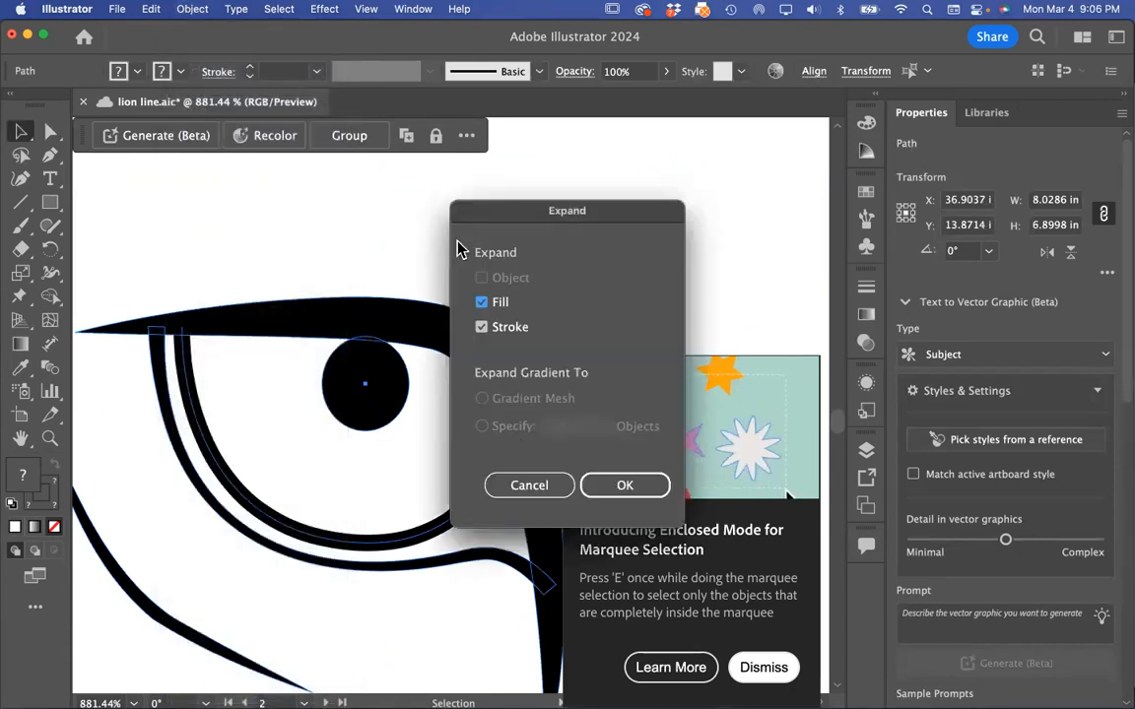
{"action": "left_click", "coordinate": [624, 484]}
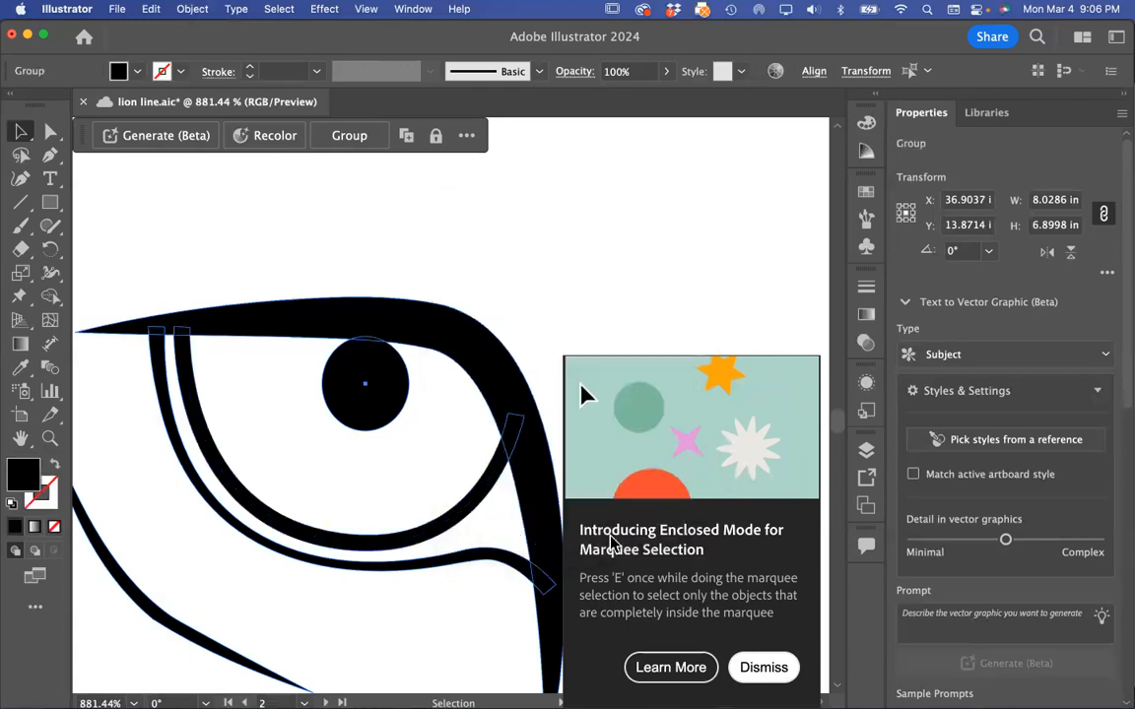
- Dismiss the marquee selection tip and examine the overlapping expanded outlines around both eyes
{"action": "scroll", "coordinate": [269, 446], "scroll_direction": "down", "scroll_amount": 3}
{"action": "scroll", "coordinate": [256, 433], "scroll_direction": "up", "scroll_amount": 4}
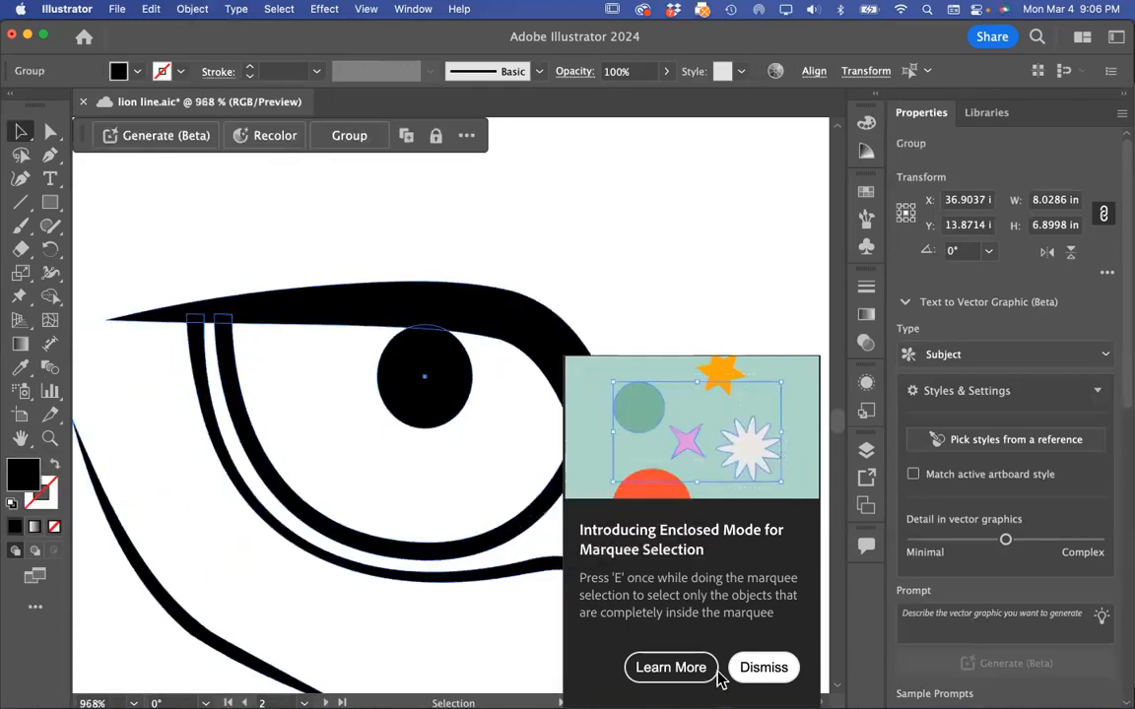
{"action": "left_click", "coordinate": [761, 667]}
{"action": "scroll", "coordinate": [481, 445], "scroll_direction": "down", "scroll_amount": 3}
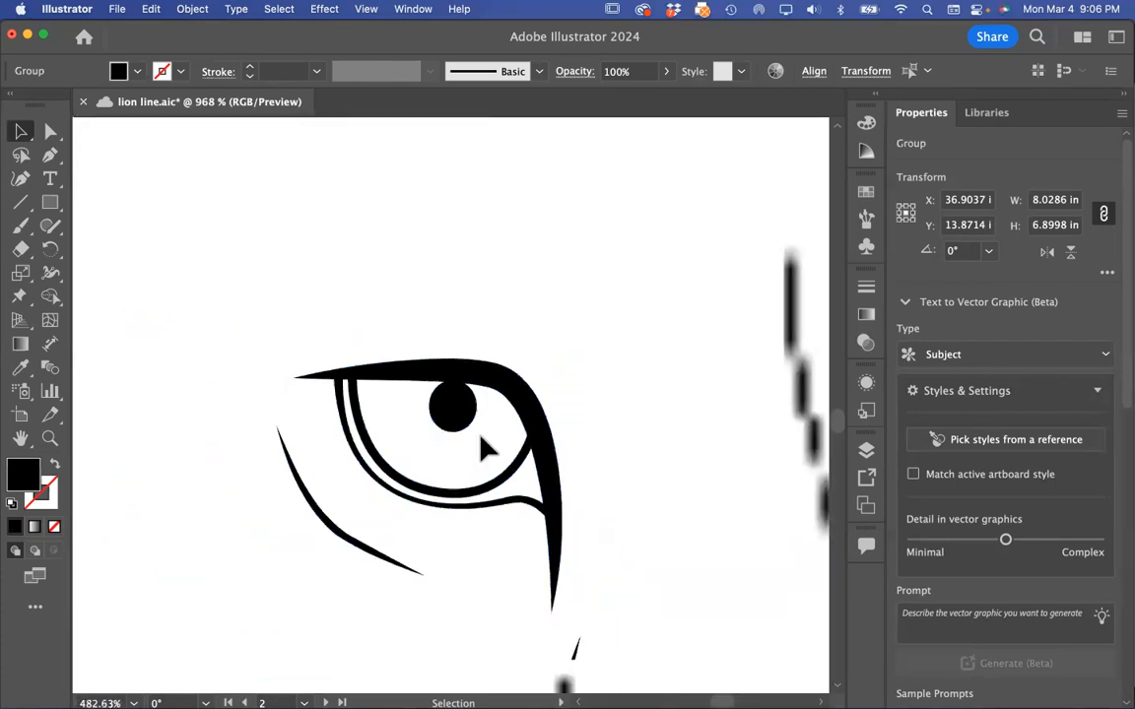
{"action": "scroll", "coordinate": [635, 350], "scroll_direction": "down", "scroll_amount": 5}
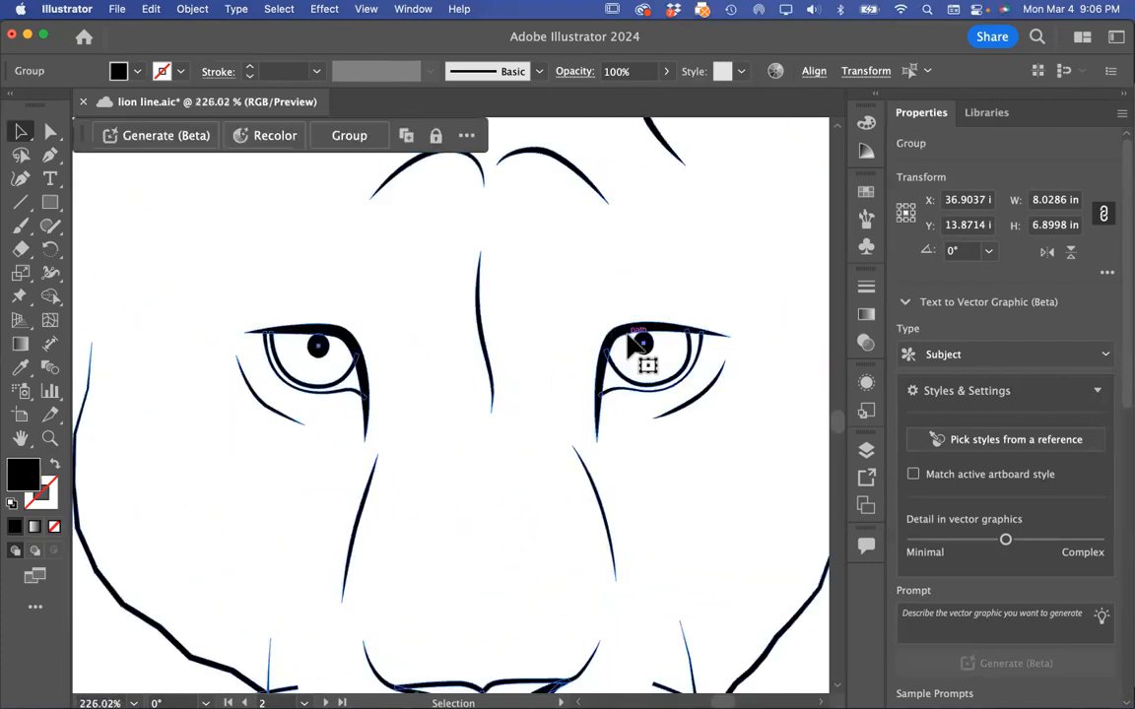
{"action": "scroll", "coordinate": [451, 415], "scroll_direction": "down", "scroll_amount": 2}
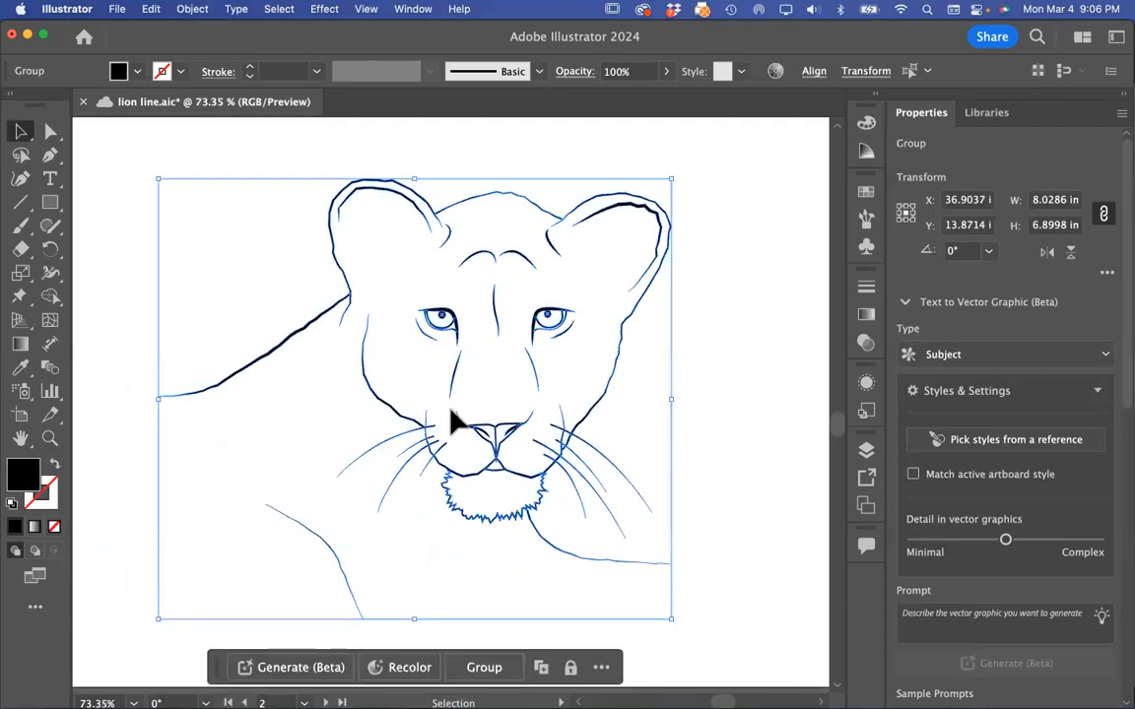
{"action": "scroll", "coordinate": [576, 363], "scroll_direction": "up", "scroll_amount": 3}
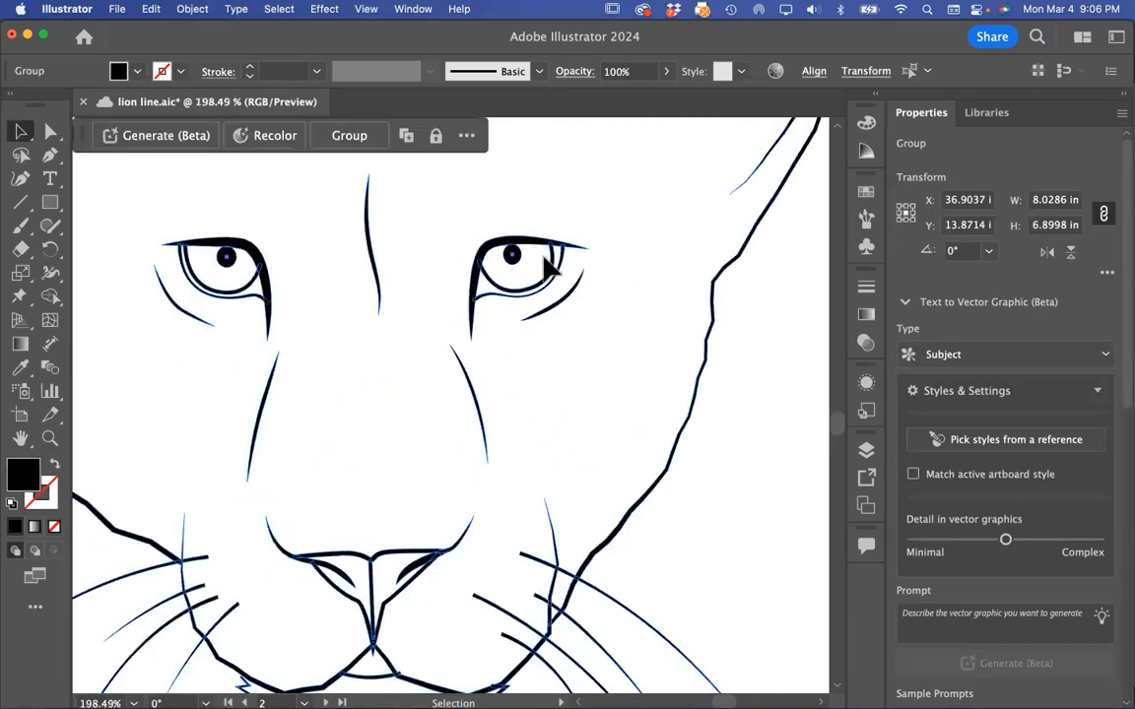
{"action": "scroll", "coordinate": [542, 258], "scroll_direction": "up", "scroll_amount": 3}
{"action": "scroll", "coordinate": [455, 366], "scroll_direction": "up", "scroll_amount": 5}
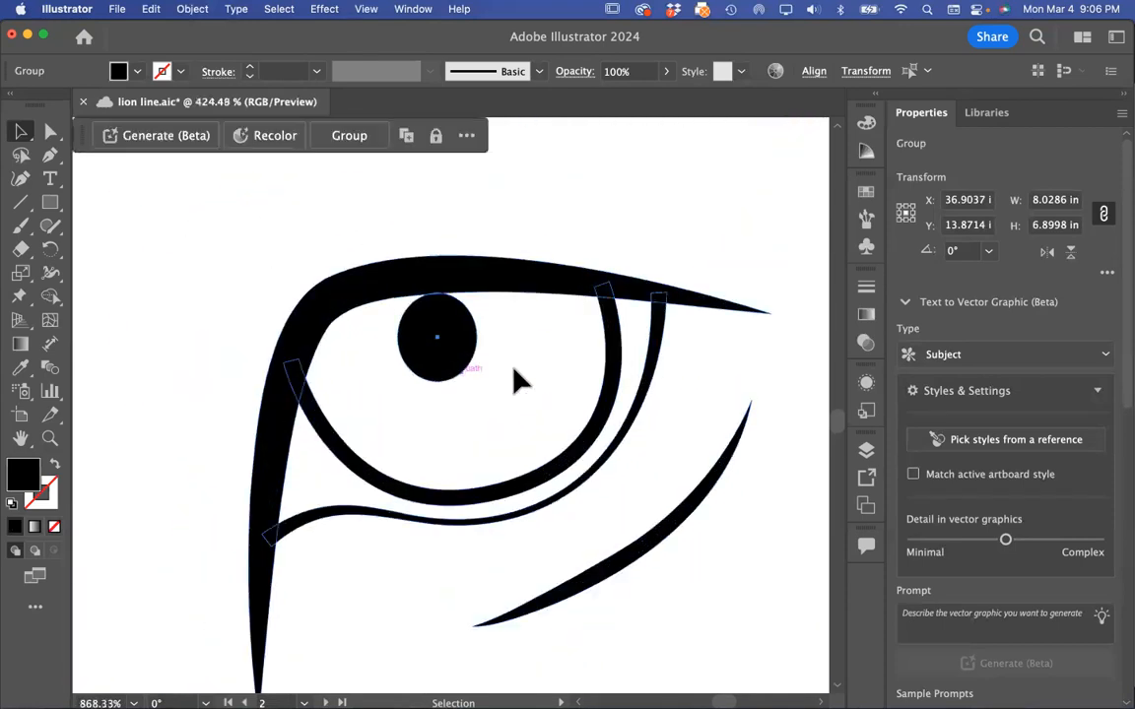
{"action": "scroll", "coordinate": [616, 391], "scroll_direction": "down", "scroll_amount": 1}
{"action": "scroll", "coordinate": [610, 385], "scroll_direction": "up", "scroll_amount": 2}
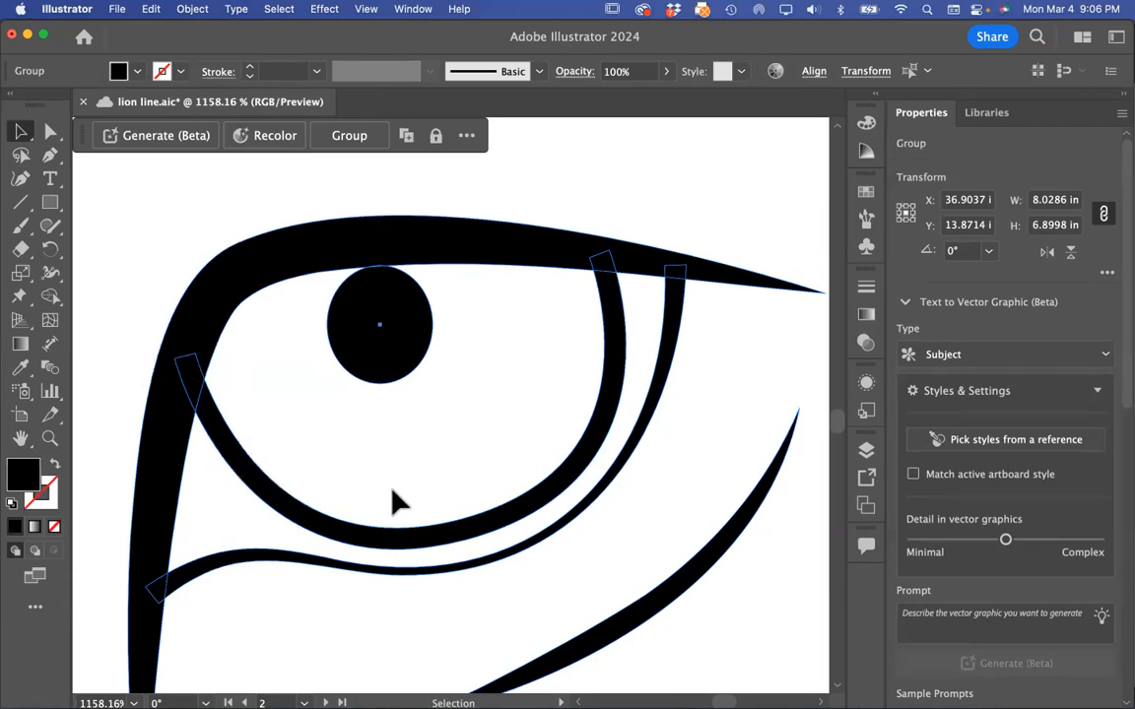
- Merge the overlapping expanded lion shapes with the Pathfinder Merge operation and deselect the artwork
{"action": "left_click", "coordinate": [401, 10]}
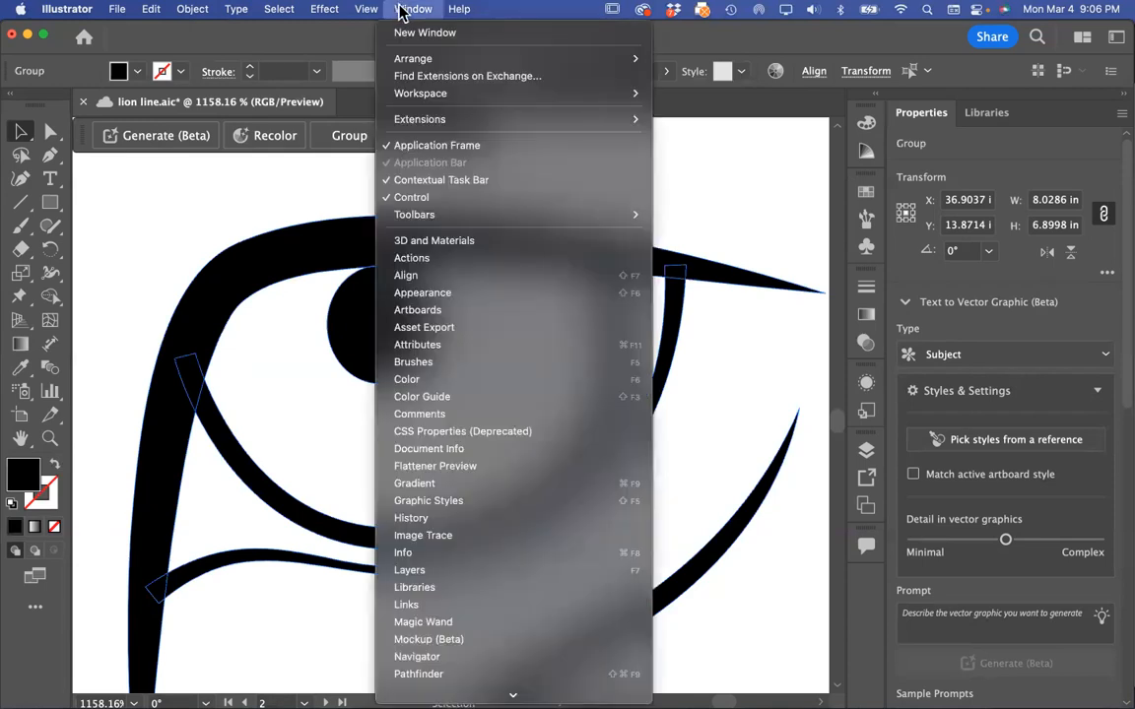
{"action": "left_click", "coordinate": [425, 675]}
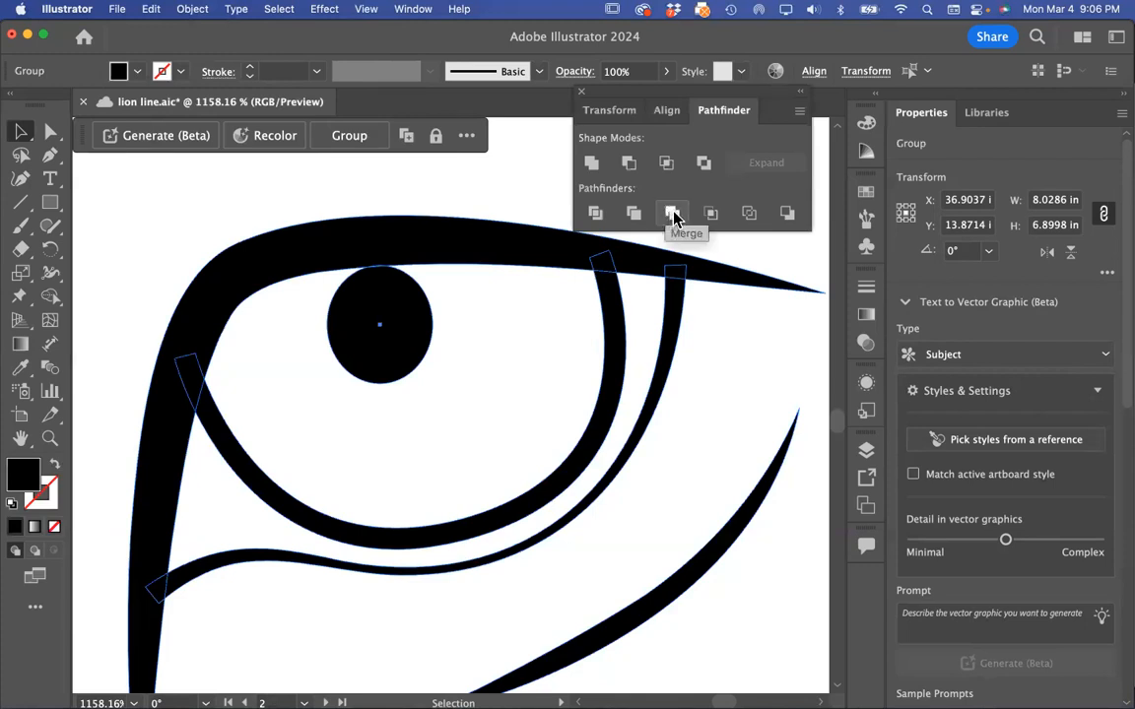
{"action": "left_click", "coordinate": [665, 219]}
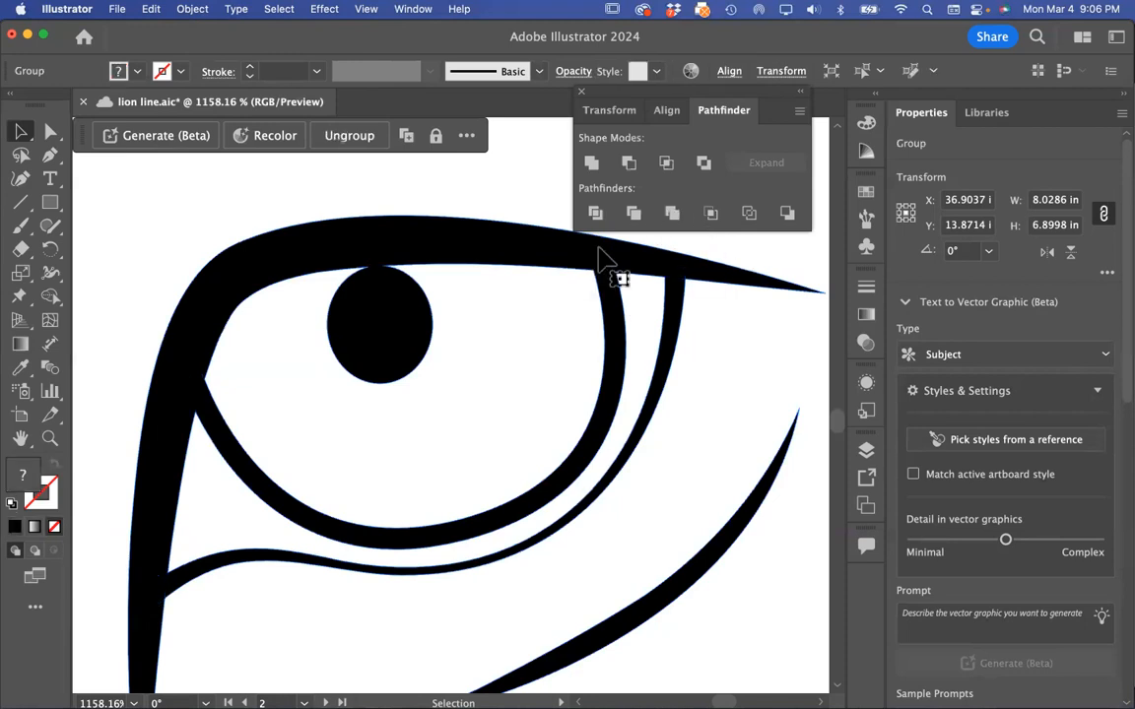
{"action": "left_click", "coordinate": [428, 182]}
- Inspect the merged eye shapes in Outline view and return to Preview with the whole drawing in sight
{"action": "scroll", "coordinate": [474, 246], "scroll_direction": "down", "scroll_amount": 10}
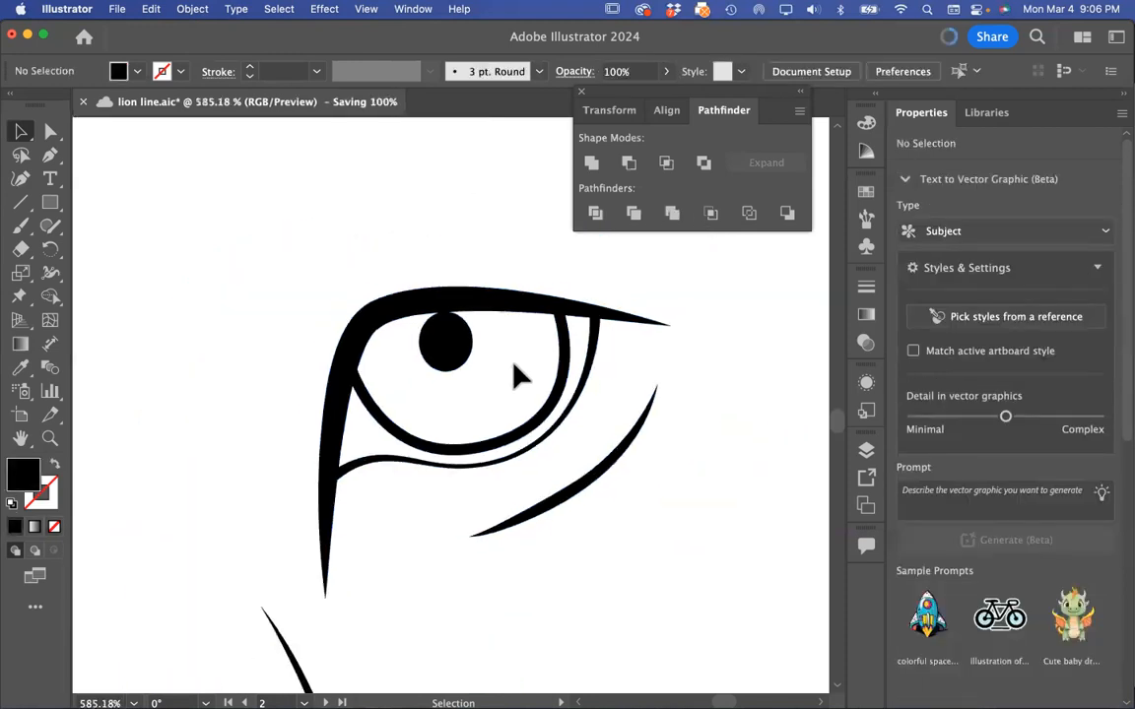
{"action": "scroll", "coordinate": [532, 322], "scroll_direction": "up", "scroll_amount": 10}
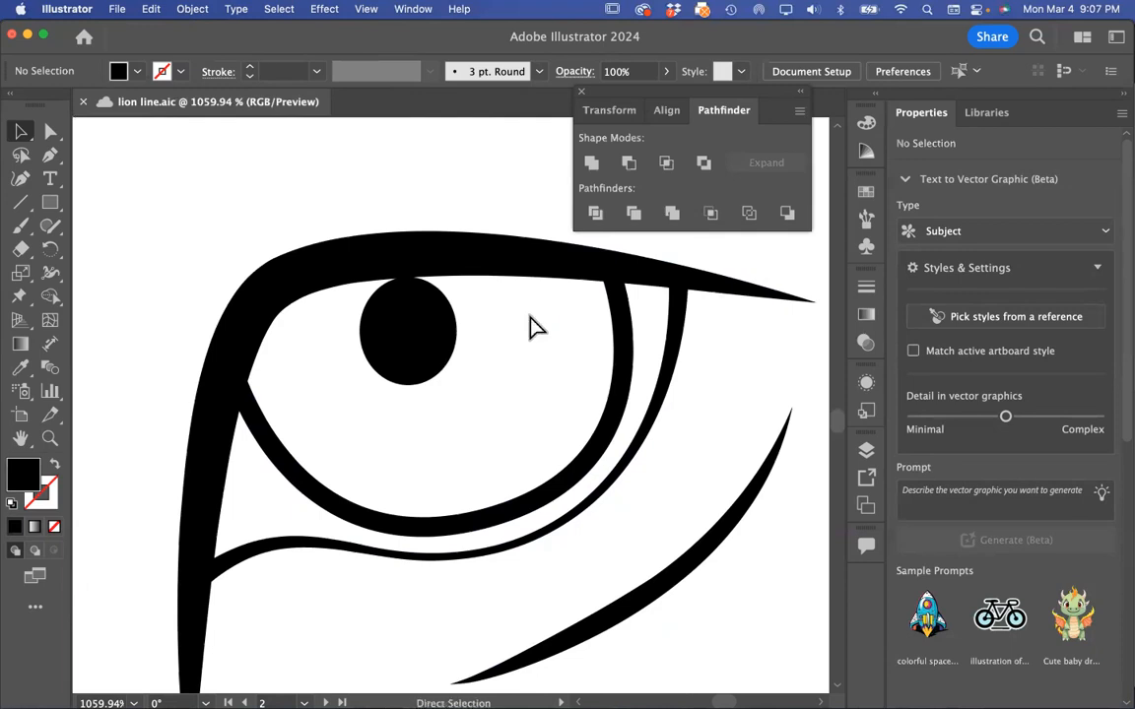
{"action": "key", "text": "super+y"}
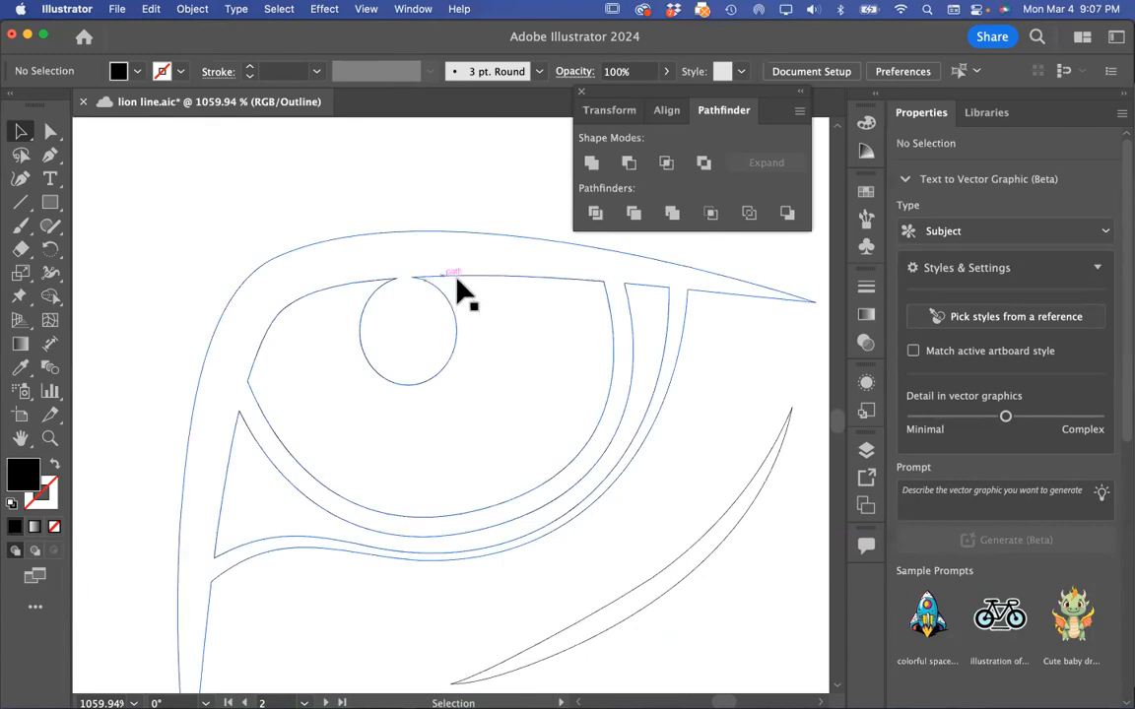
{"action": "key", "text": "super+y"}
{"action": "scroll", "coordinate": [439, 417], "scroll_direction": "down", "scroll_amount": 5}
{"action": "scroll", "coordinate": [439, 418], "scroll_direction": "down", "scroll_amount": 3}
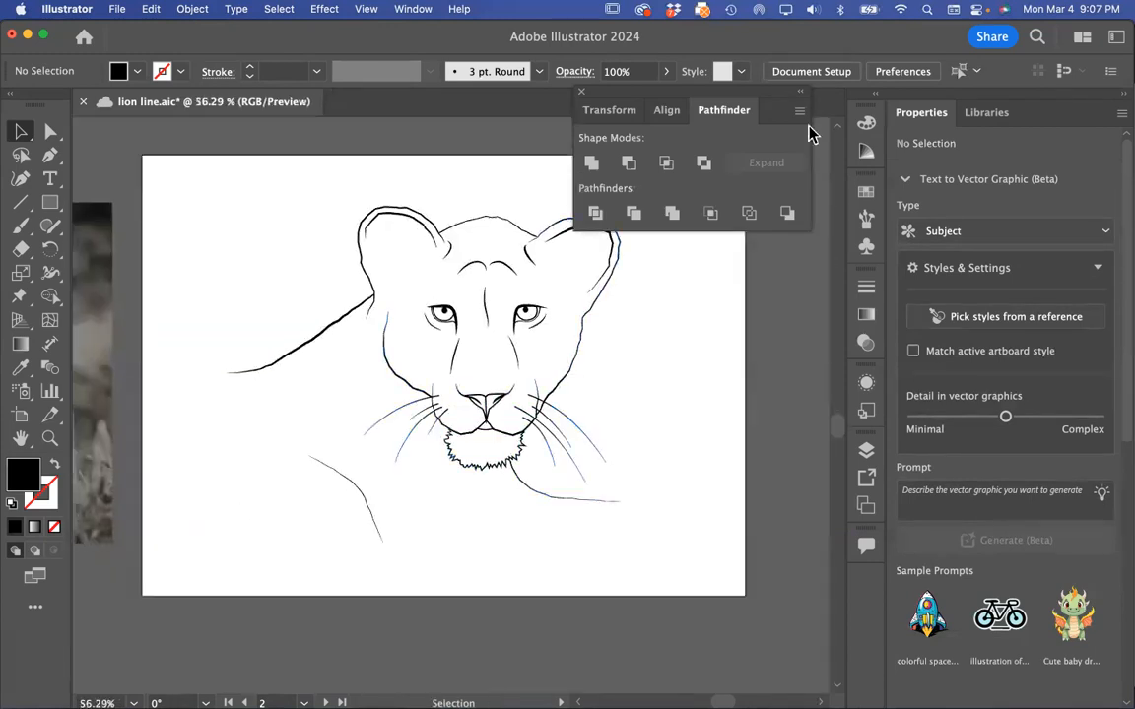
- Close the floating Pathfinder controls to uncover the lion drawing
{"action": "left_click", "coordinate": [581, 93]}
{"action": "scroll", "coordinate": [443, 527], "scroll_direction": "up", "scroll_amount": 3}
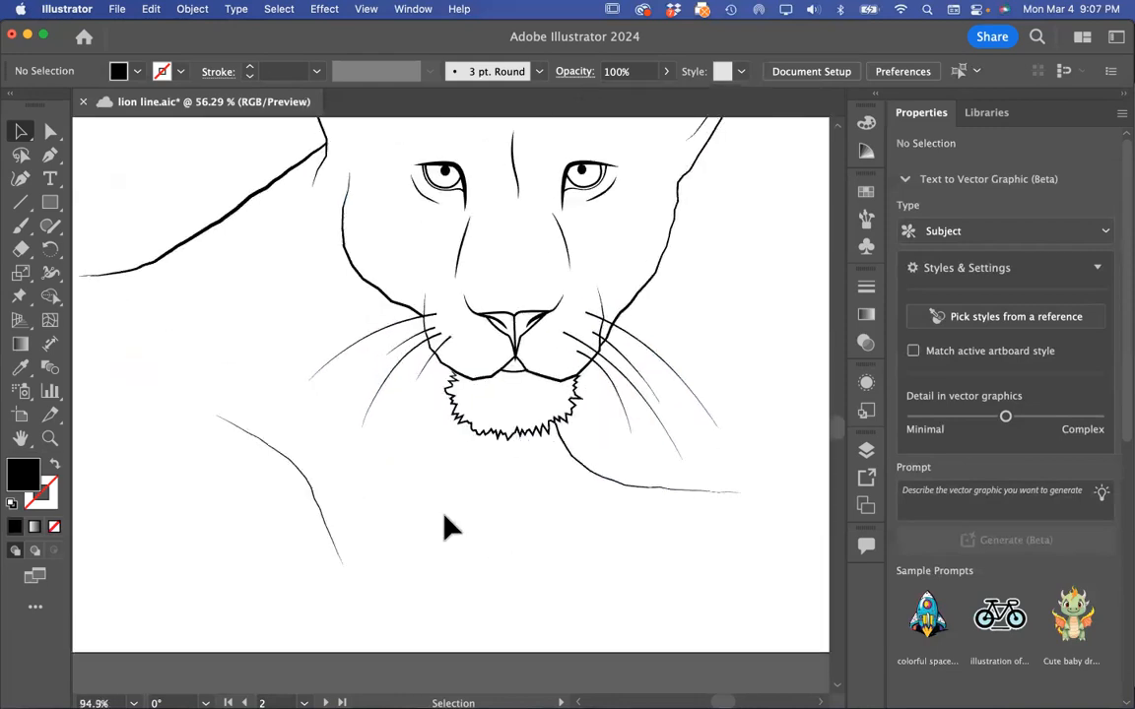
{"action": "scroll", "coordinate": [482, 527], "scroll_direction": "down", "scroll_amount": 2}
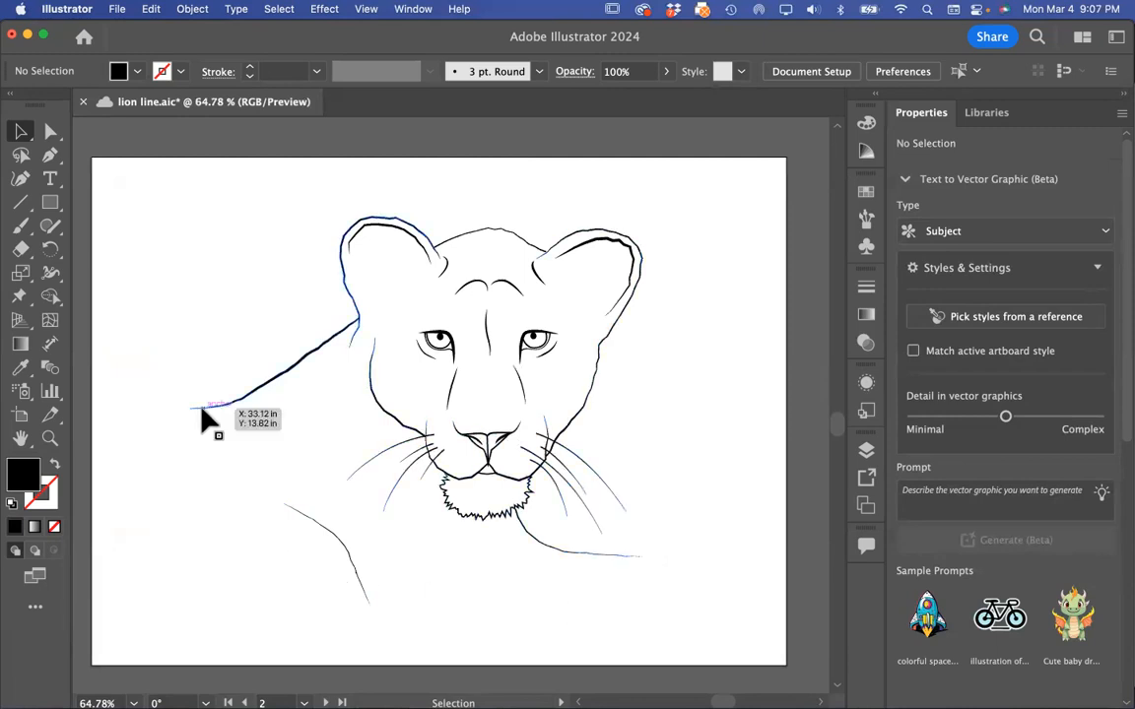
- Draw a curved Pen path with no fill or stroke from the shoulder line's end around the chest to the neck line's end
{"action": "left_click", "coordinate": [50, 155]}
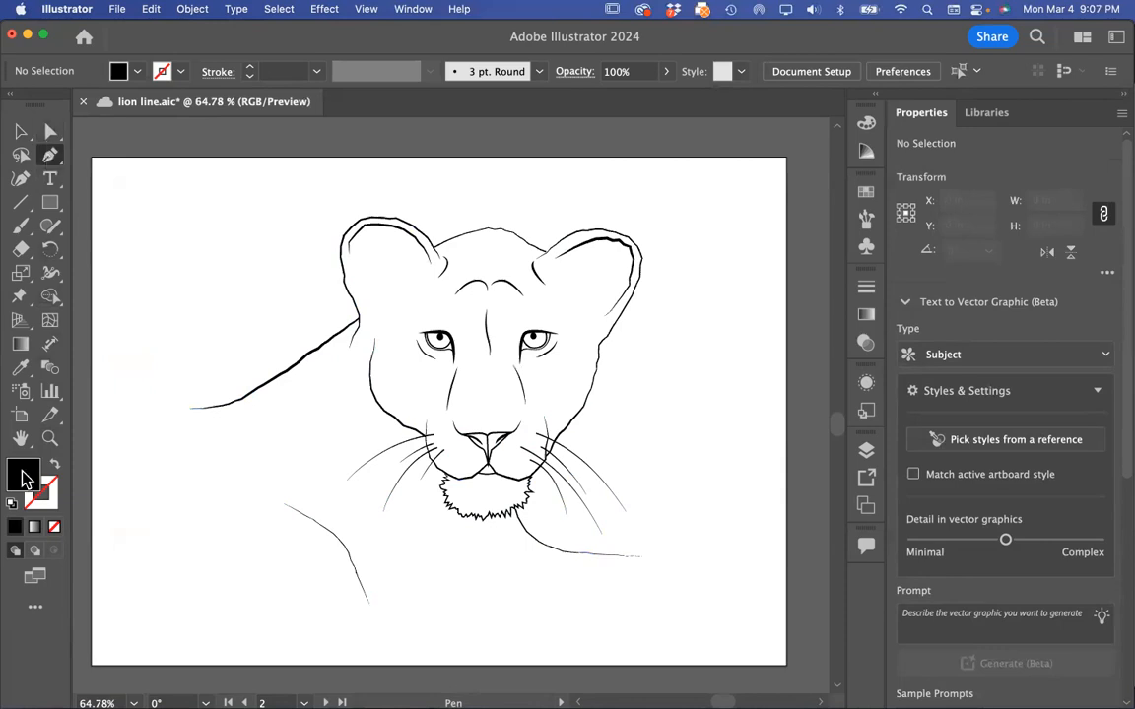
{"action": "left_click", "coordinate": [57, 524]}
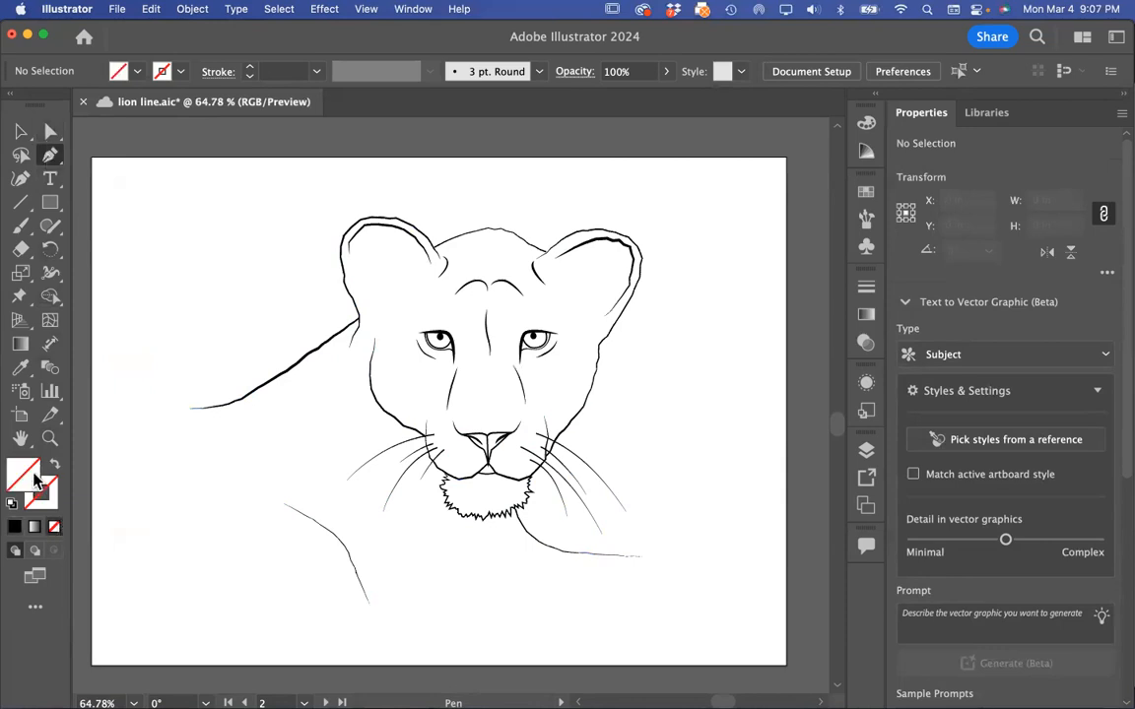
{"action": "left_click", "coordinate": [189, 408]}
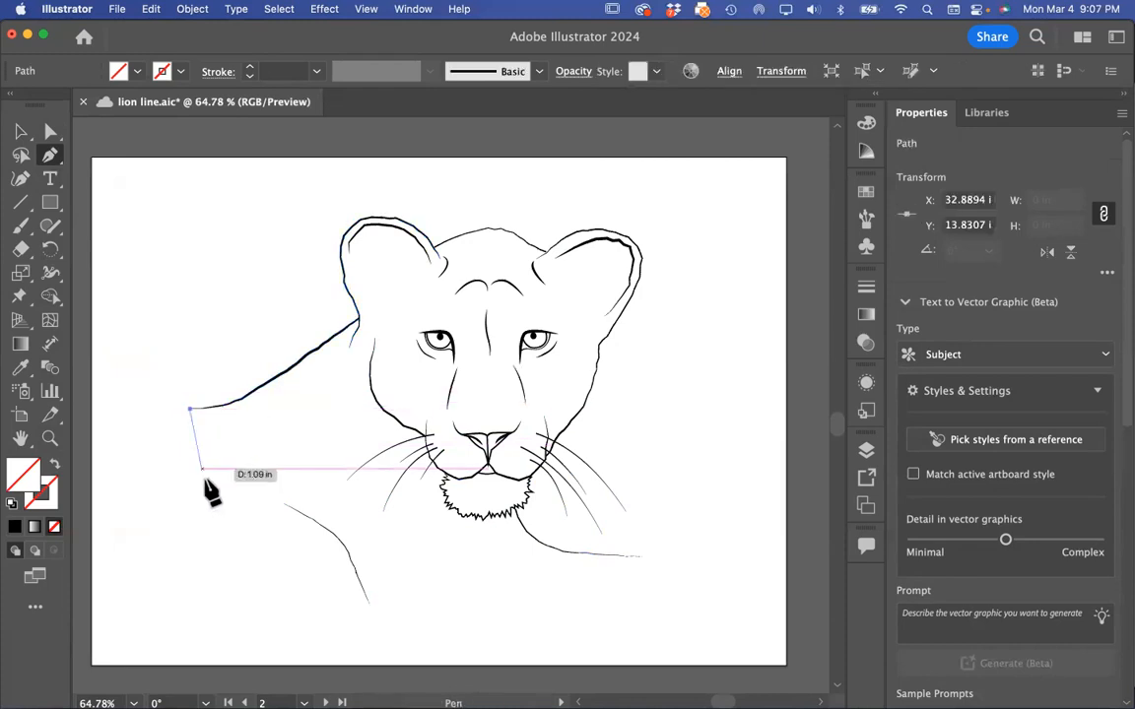
{"action": "left_click_drag", "start_coordinate": [259, 564], "coordinate": [307, 600]}
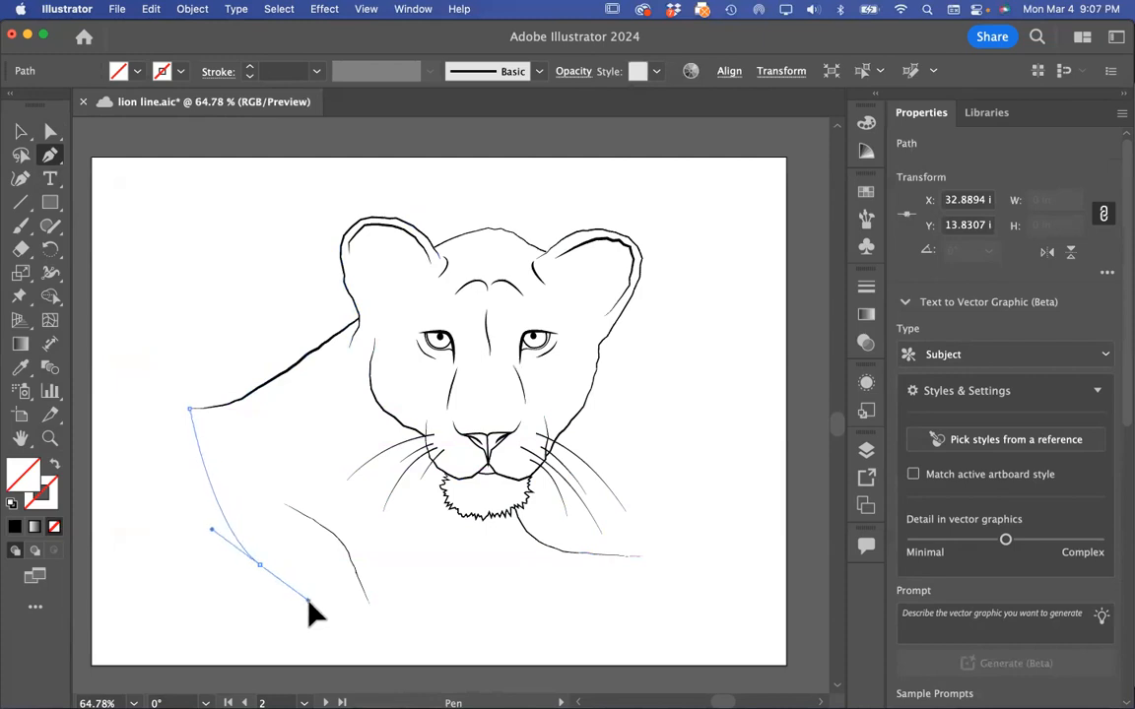
{"action": "left_click_drag", "start_coordinate": [484, 627], "coordinate": [577, 612]}
{"action": "left_click", "coordinate": [641, 557]}
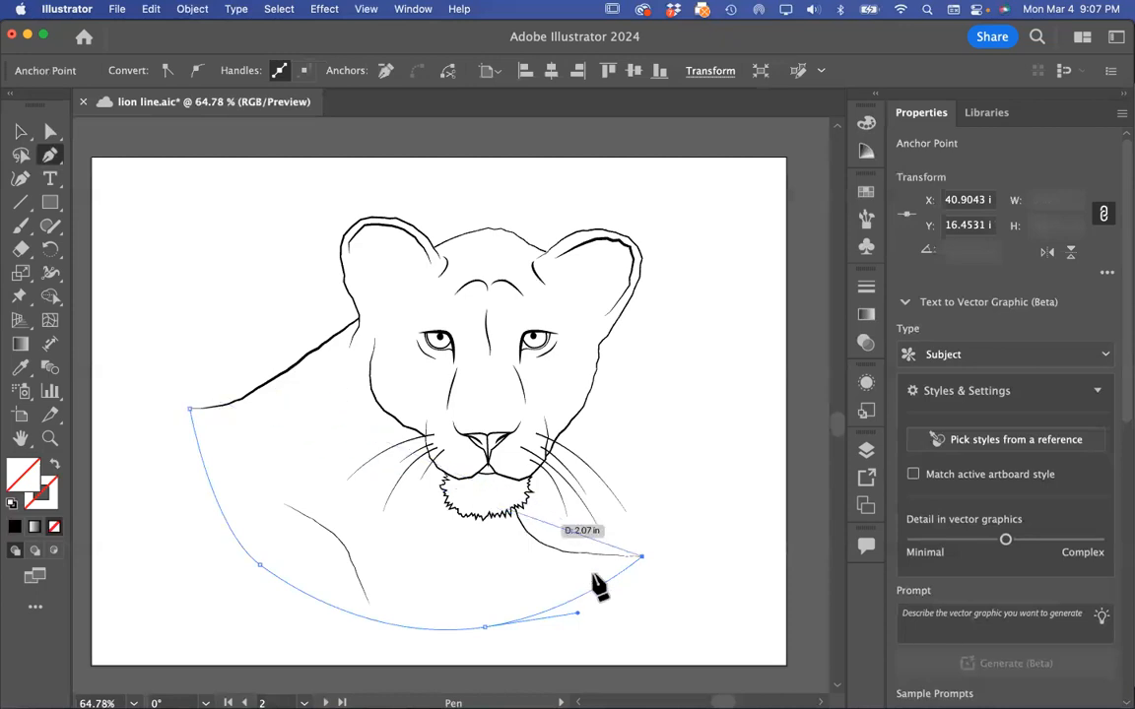
- Deselect the invisible chest path, check it in Outline view and return to Preview
{"action": "left_click", "coordinate": [18, 134]}
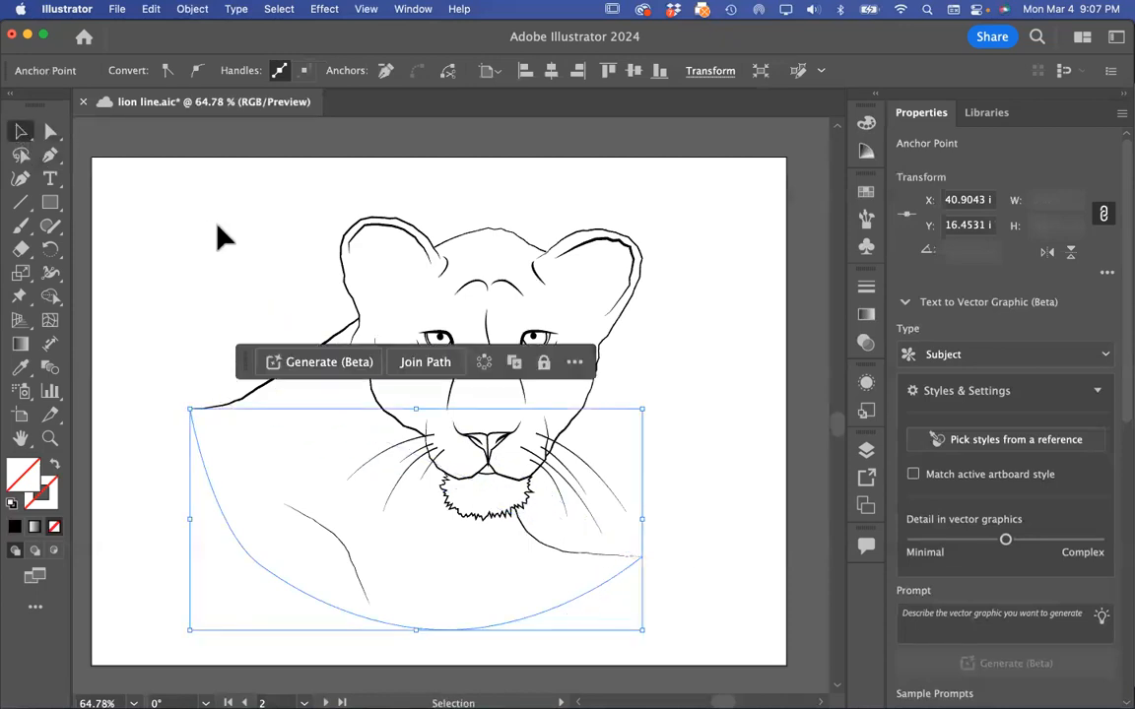
{"action": "left_click", "coordinate": [202, 214]}
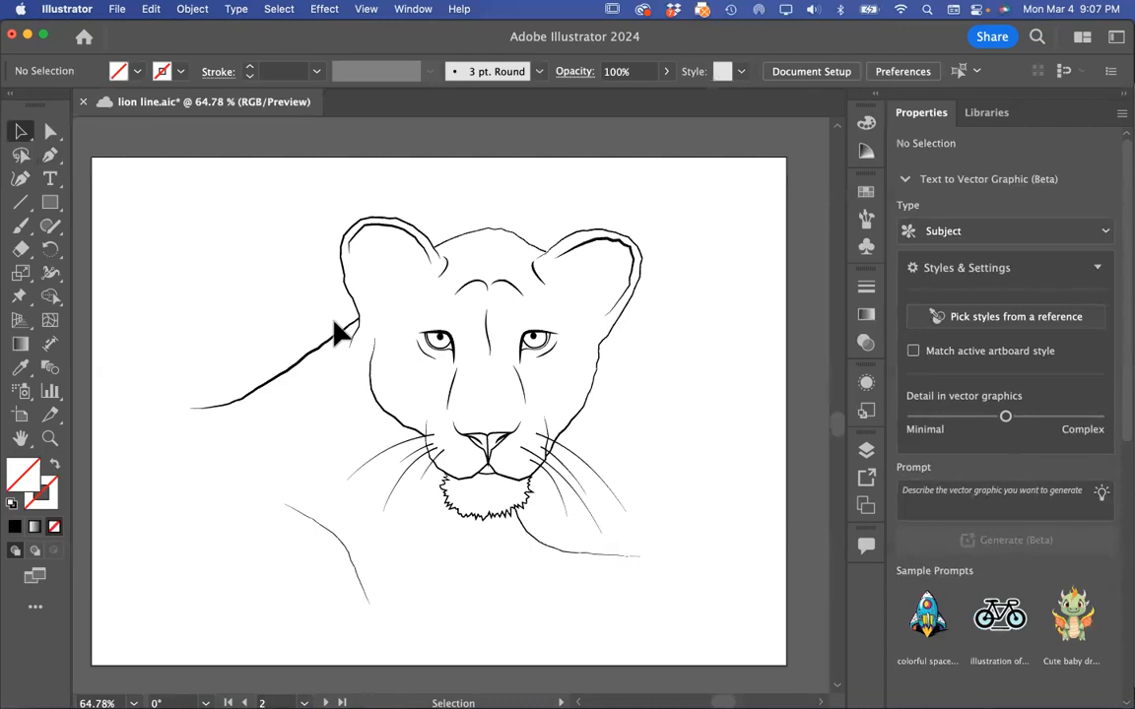
{"action": "key", "text": "super+y"}
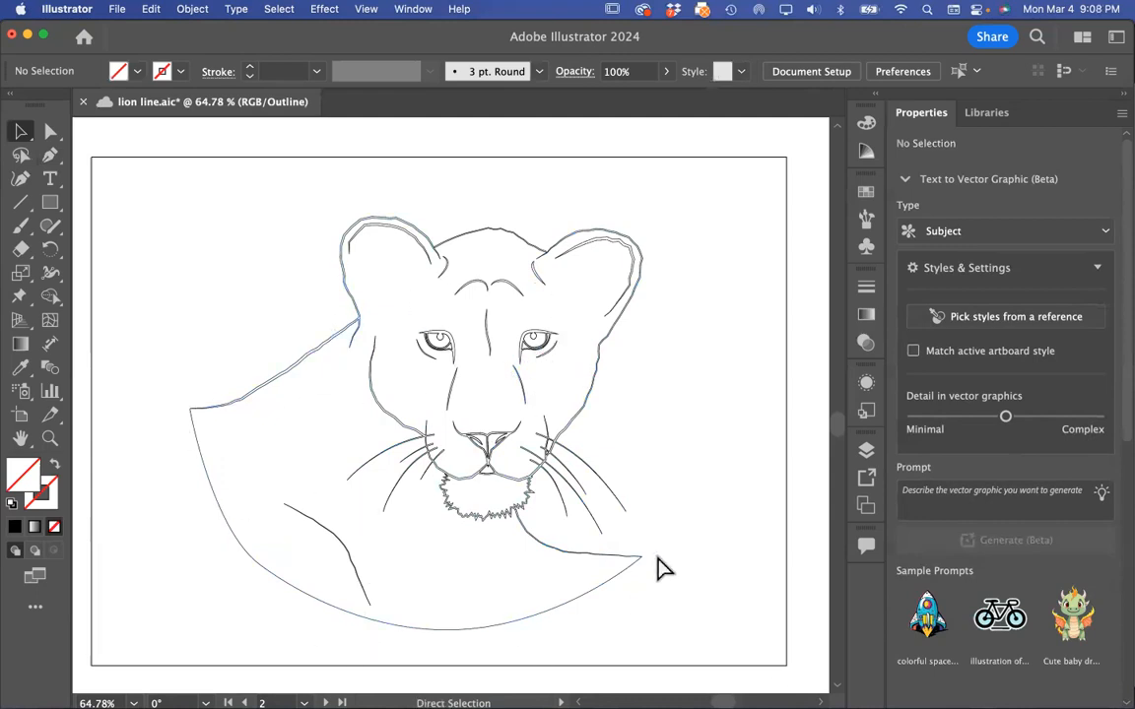
{"action": "key", "text": "super+y"}
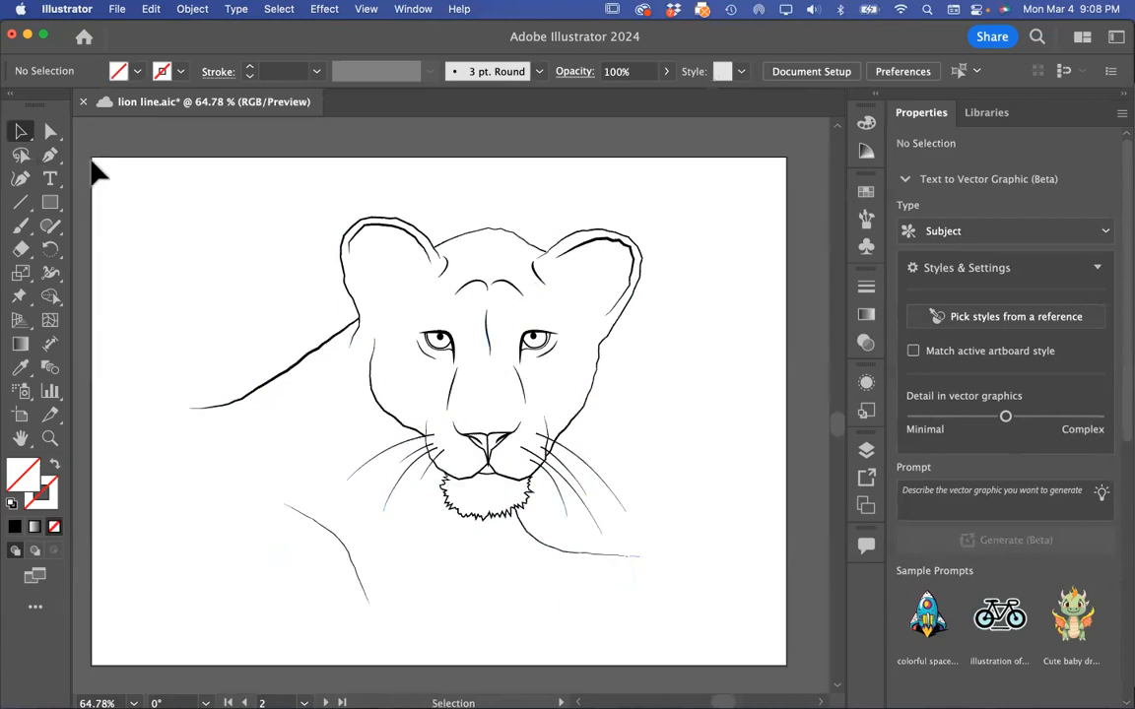
- Reduce the Eraser size to 5 pt and erase the stray stub at the mouth opening's right corner
{"action": "scroll", "coordinate": [474, 263], "scroll_direction": "up", "scroll_amount": 5}
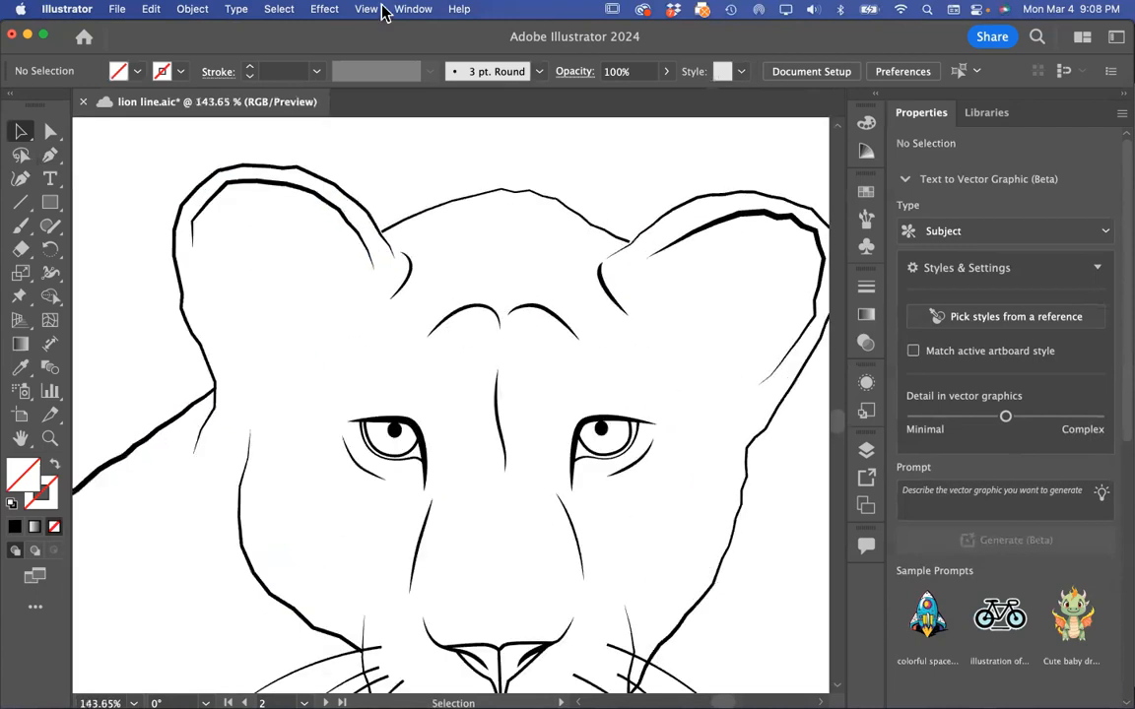
{"action": "scroll", "coordinate": [567, 500], "scroll_direction": "up", "scroll_amount": 10}
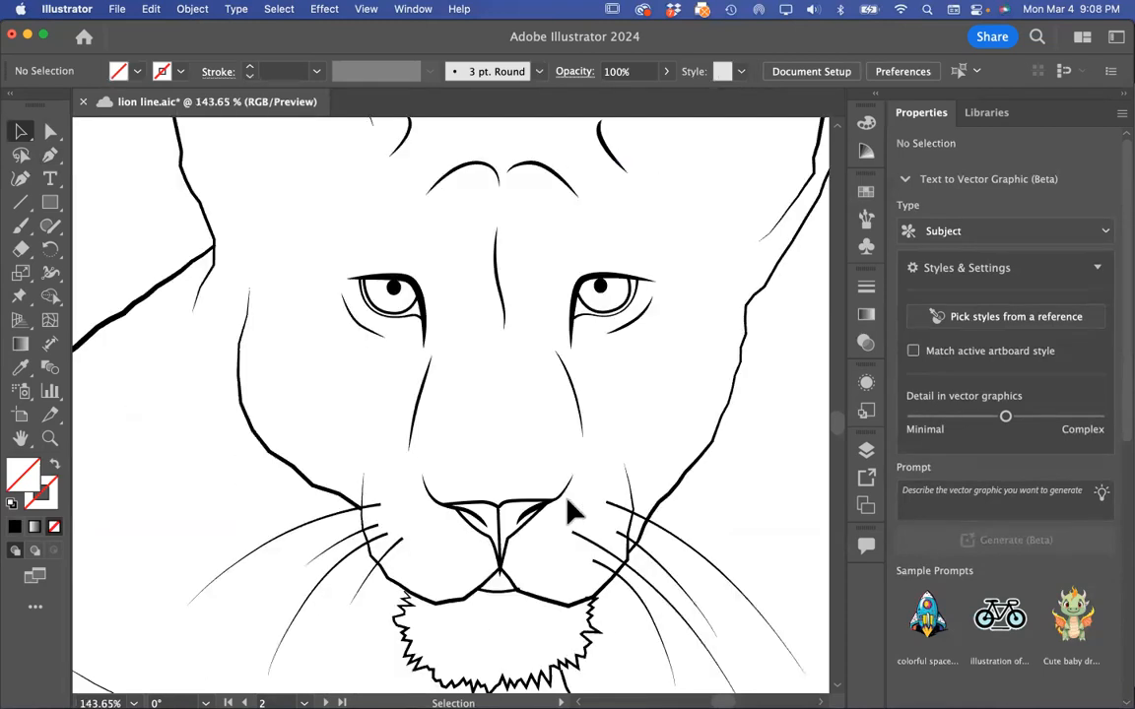
{"action": "scroll", "coordinate": [569, 502], "scroll_direction": "up", "scroll_amount": 5}
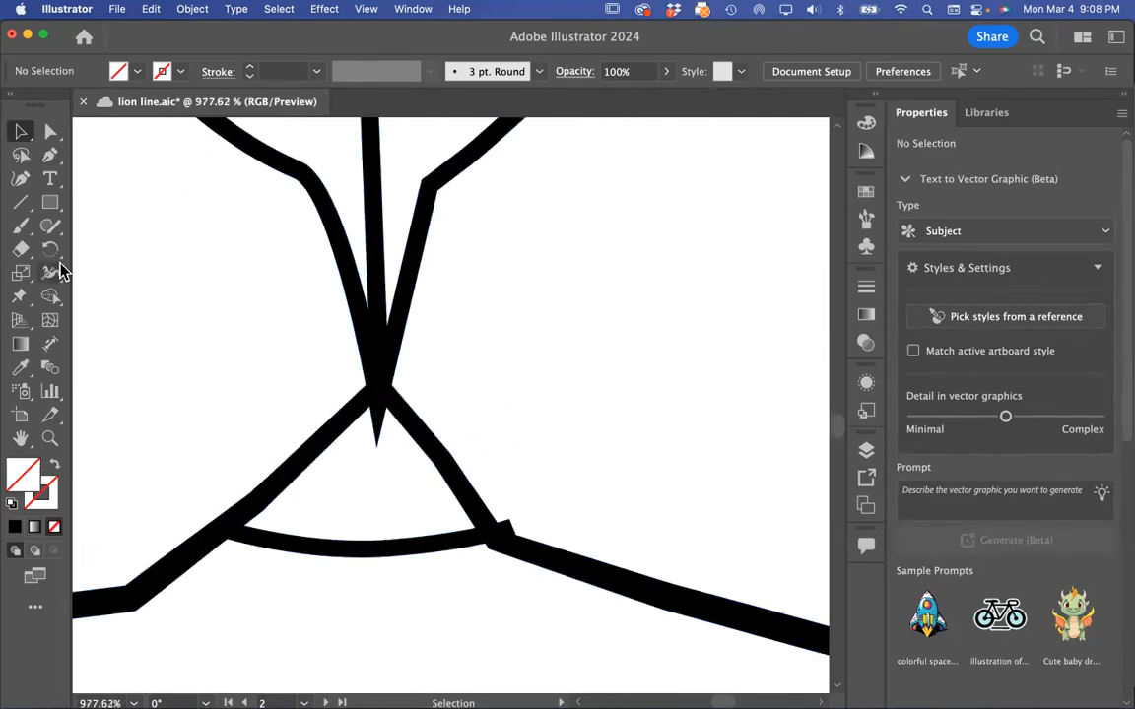
{"action": "left_click", "coordinate": [21, 248]}
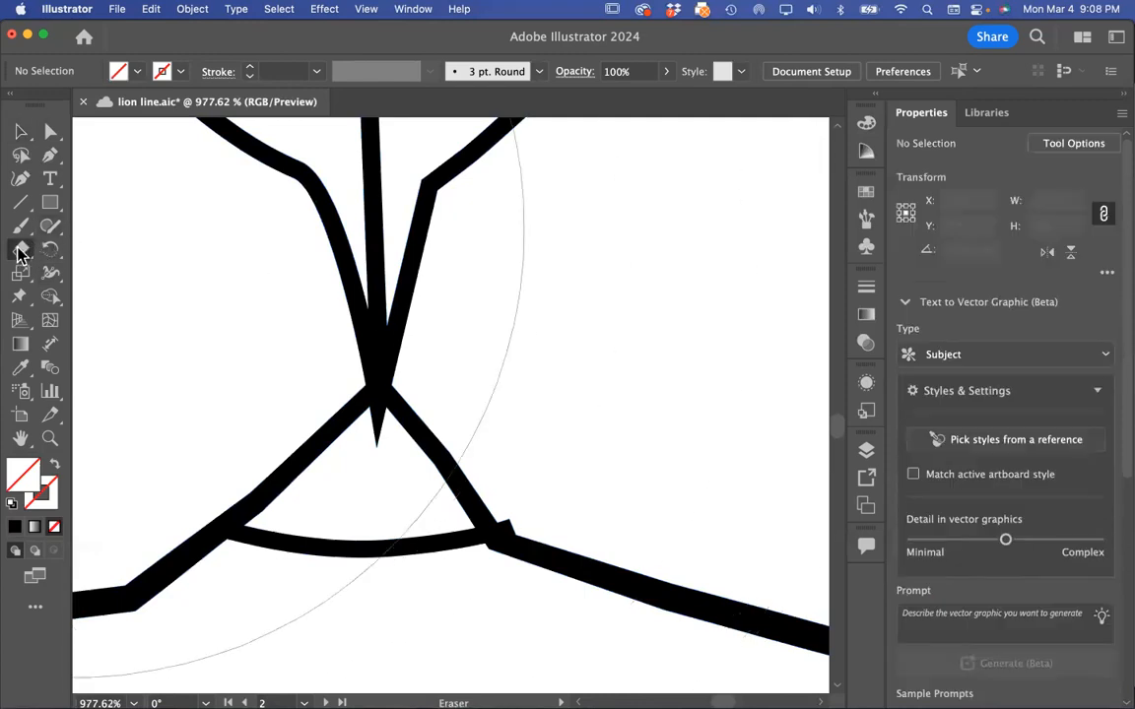
{"action": "double_click", "coordinate": [21, 252]}
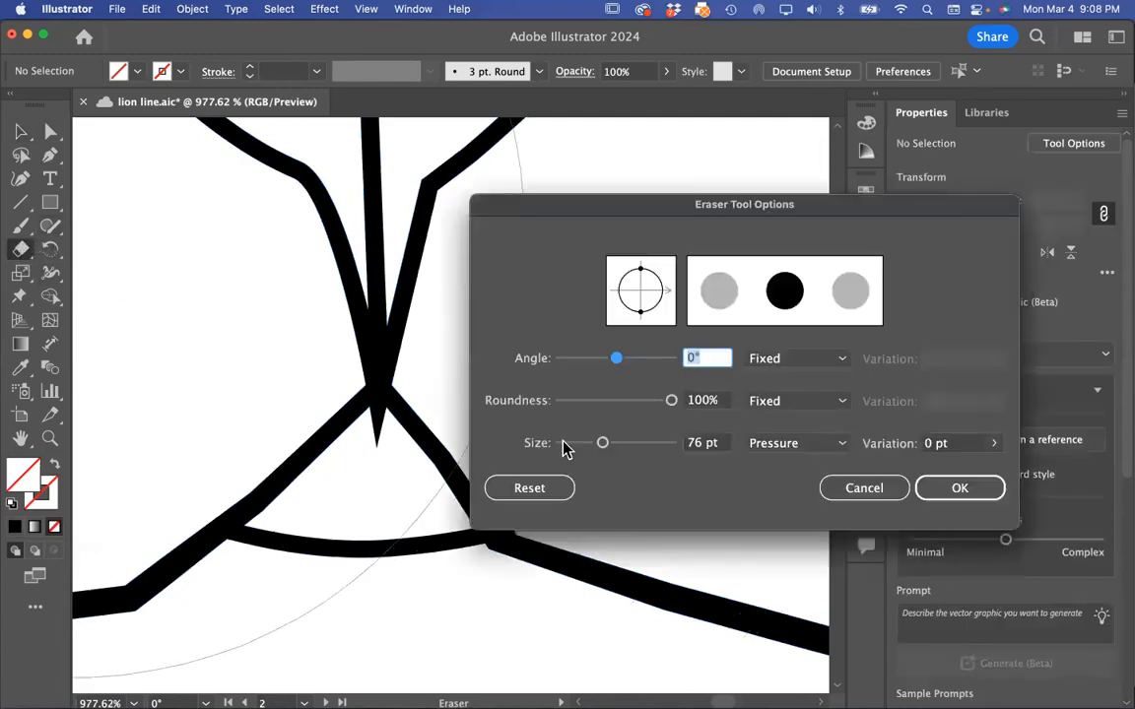
{"action": "left_click_drag", "start_coordinate": [582, 448], "coordinate": [567, 448]}
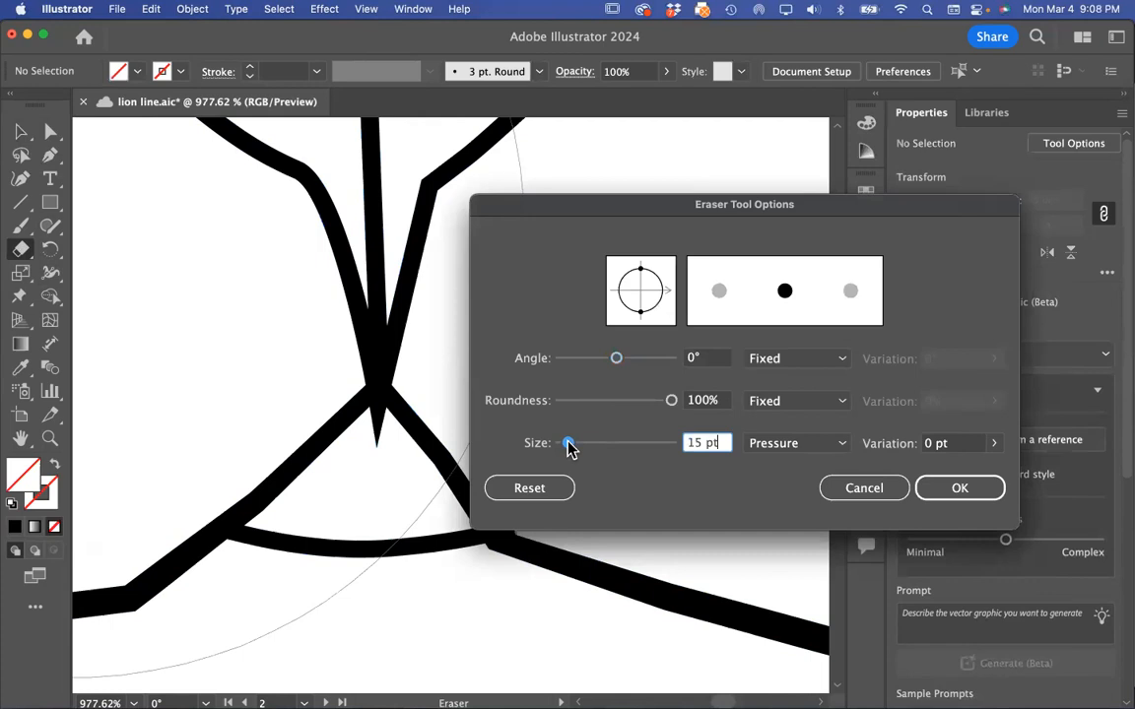
{"action": "left_click", "coordinate": [977, 487]}
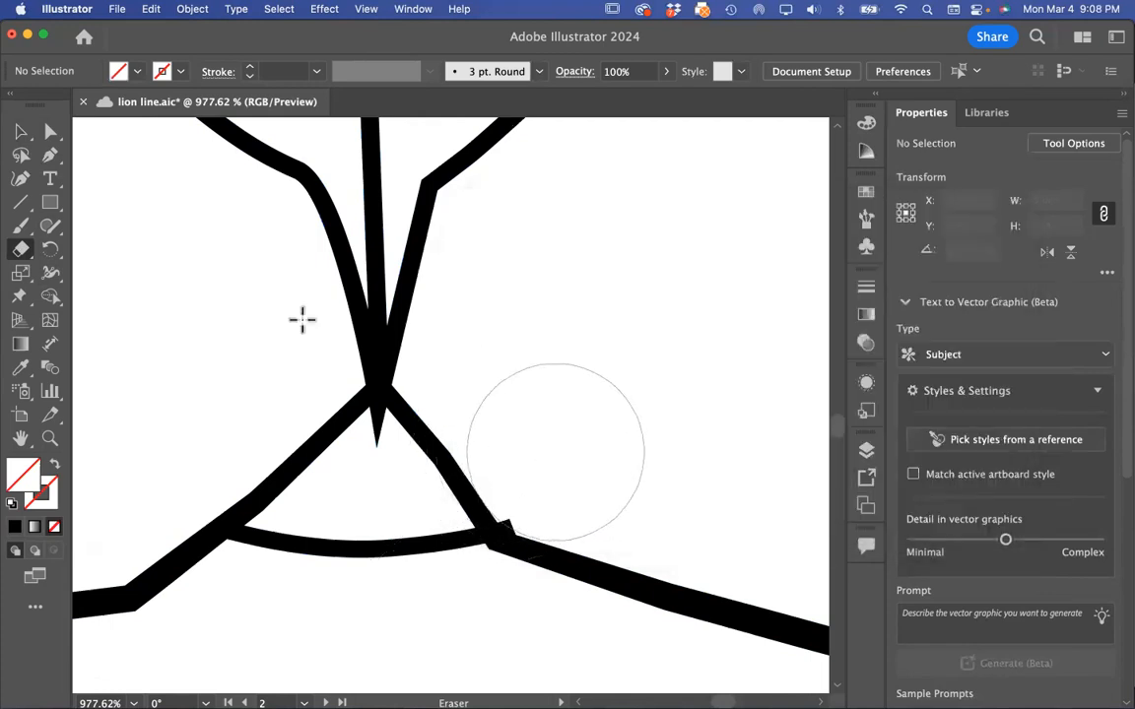
{"action": "double_click", "coordinate": [18, 251]}
{"action": "left_click_drag", "start_coordinate": [574, 448], "coordinate": [564, 450]}
{"action": "left_click", "coordinate": [936, 484]}
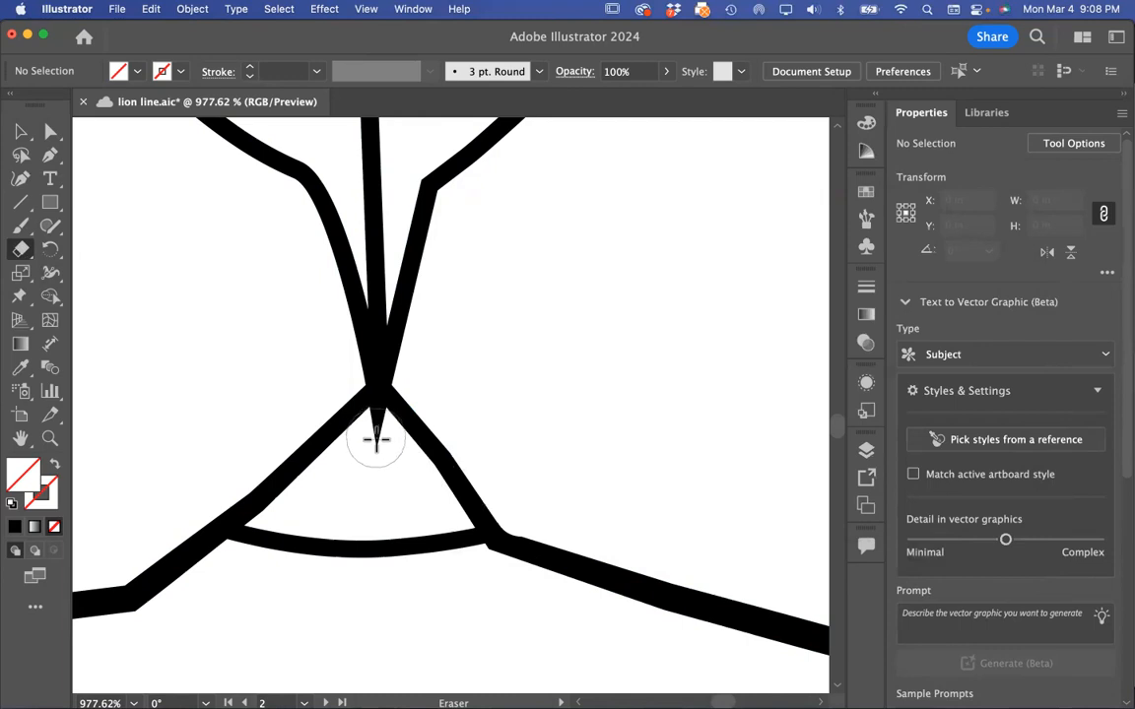
- Make the Eraser smaller still and remove the spike hanging below the junction of the nose and mouth lines
{"action": "double_click", "coordinate": [40, 250]}
{"action": "left_click", "coordinate": [561, 443]}
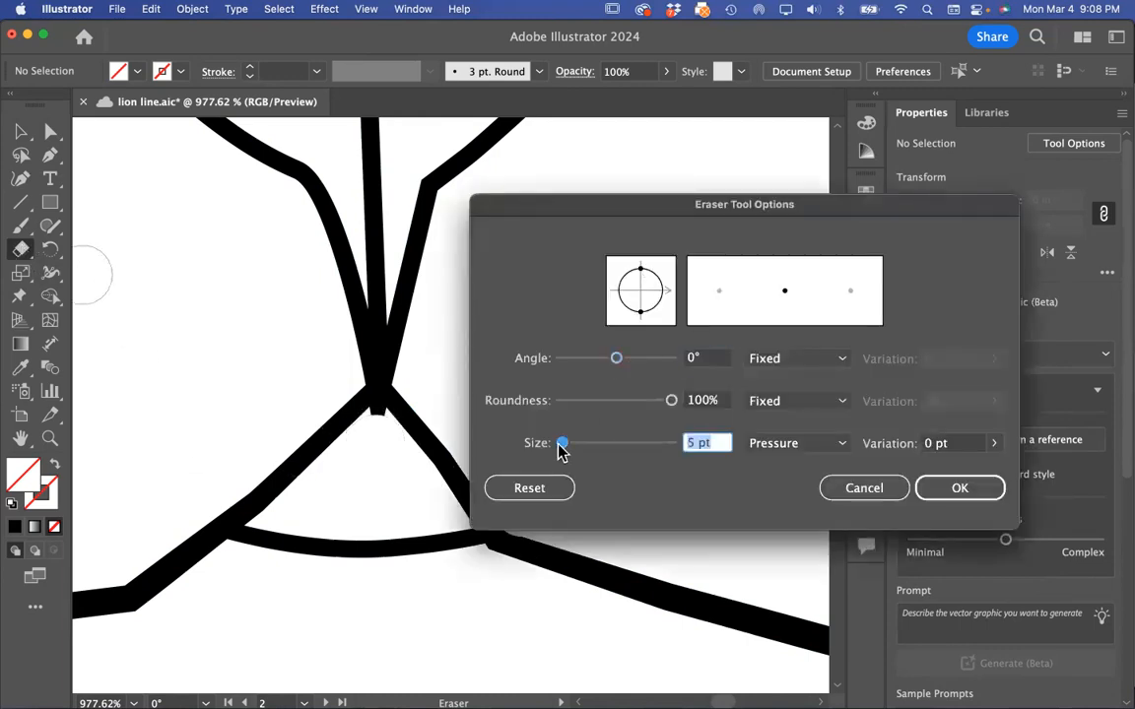
{"action": "left_click", "coordinate": [981, 489]}
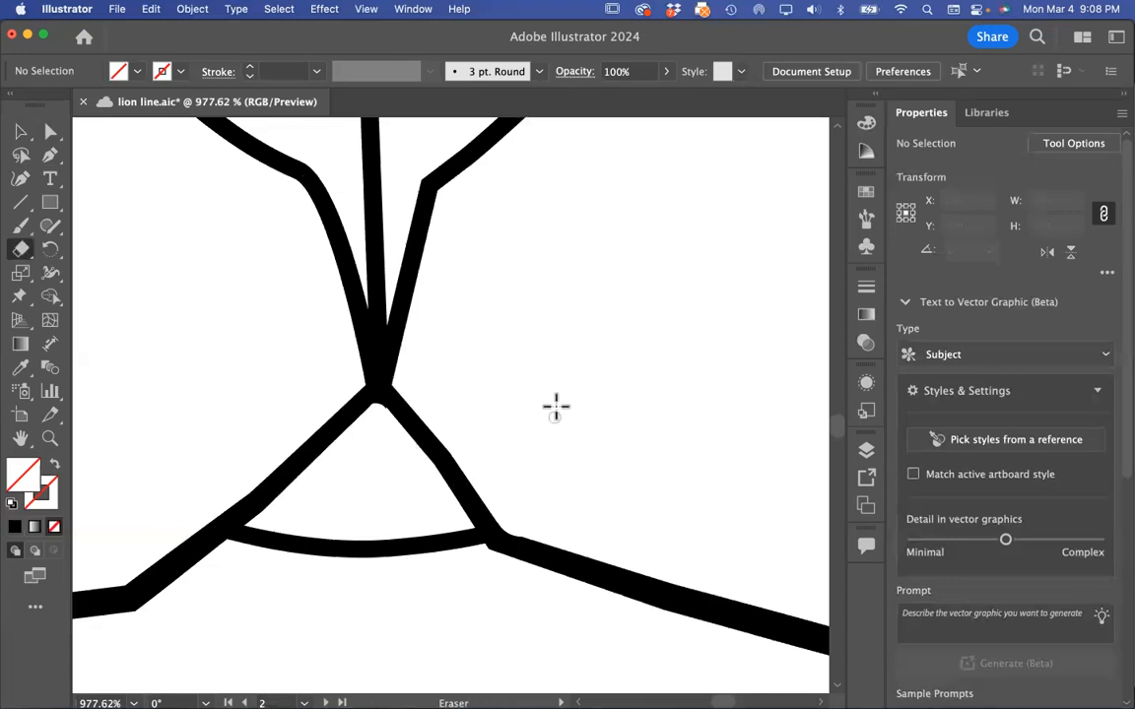
- Examine the eyes, muzzle and beard for stray ends and gaps between lines
{"action": "scroll", "coordinate": [555, 405], "scroll_direction": "down", "scroll_amount": 10}
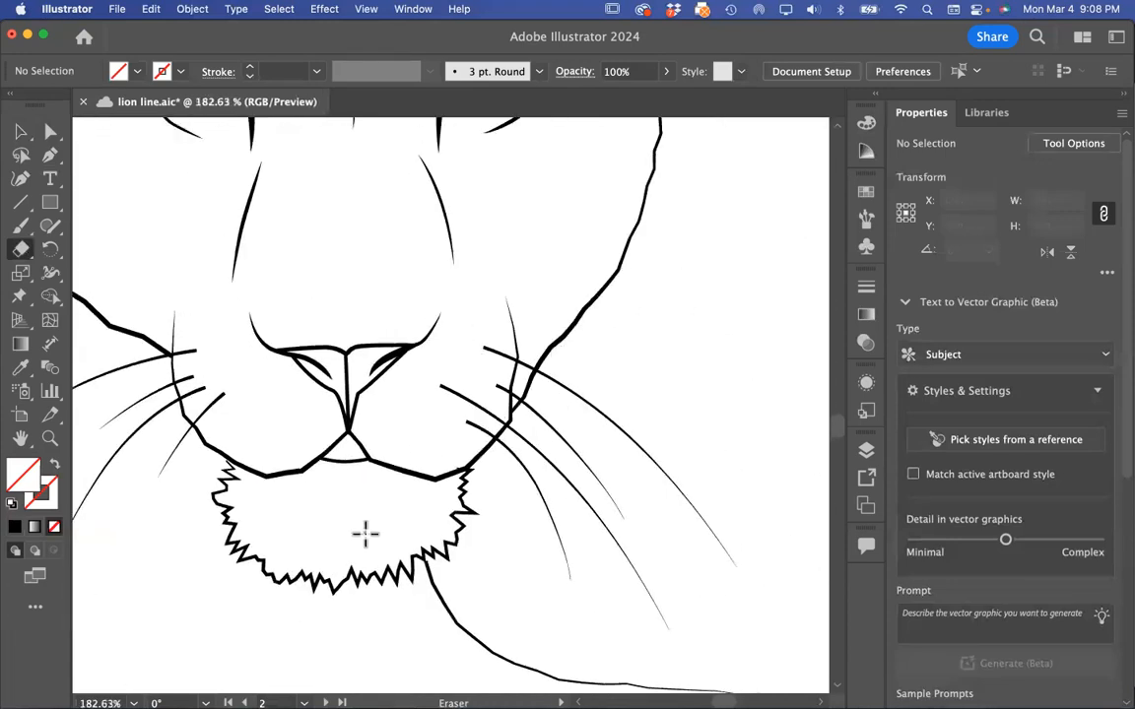
{"action": "scroll", "coordinate": [364, 534], "scroll_direction": "up", "scroll_amount": 5}
{"action": "scroll", "coordinate": [365, 534], "scroll_direction": "left", "scroll_amount": 5}
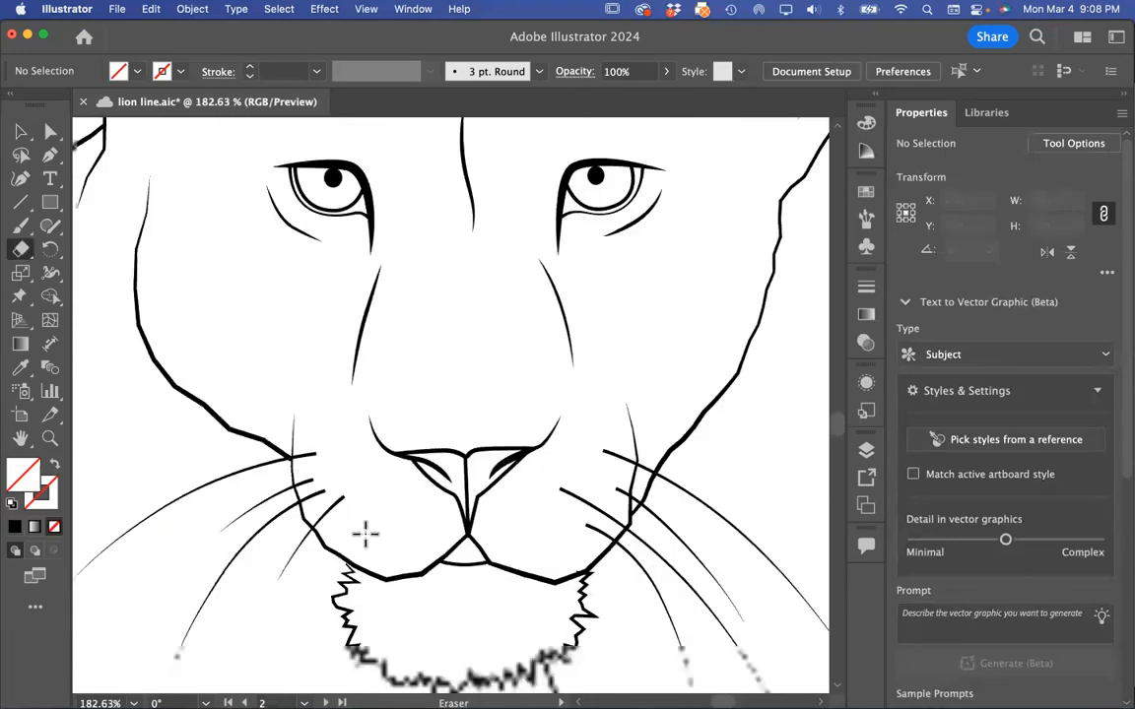
{"action": "scroll", "coordinate": [364, 534], "scroll_direction": "down", "scroll_amount": 3}
{"action": "left_click", "coordinate": [51, 129]}
{"action": "scroll", "coordinate": [369, 468], "scroll_direction": "up", "scroll_amount": 3}
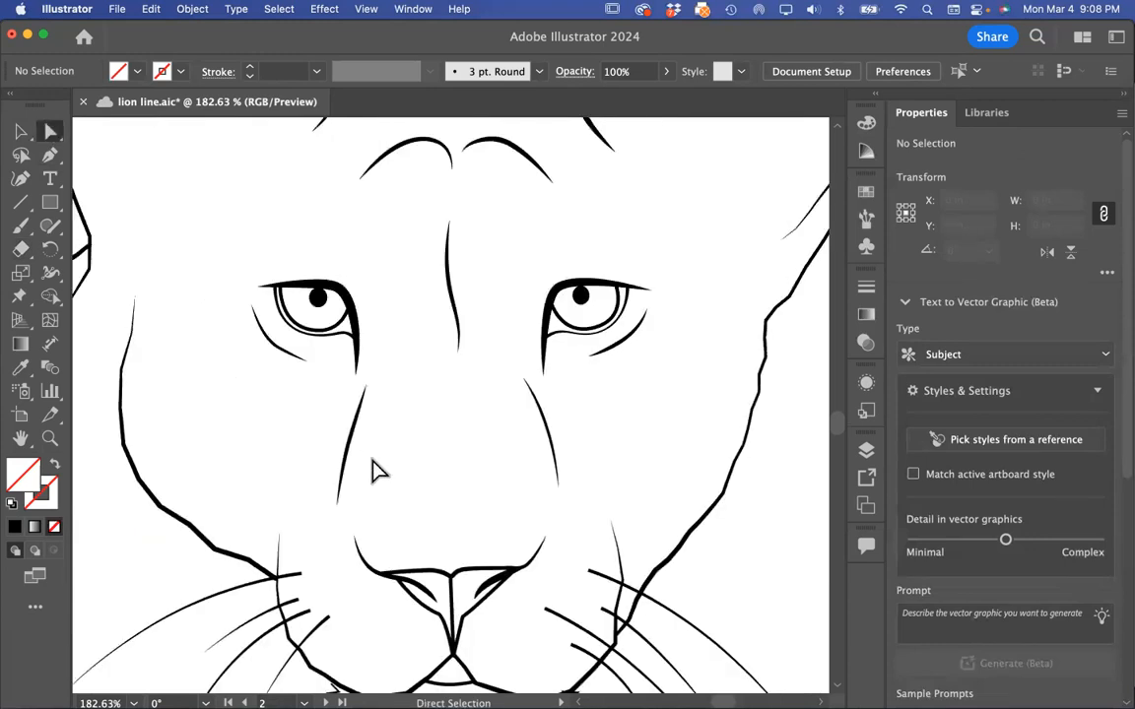
{"action": "scroll", "coordinate": [379, 469], "scroll_direction": "down", "scroll_amount": 3}
{"action": "scroll", "coordinate": [374, 519], "scroll_direction": "up", "scroll_amount": 5}
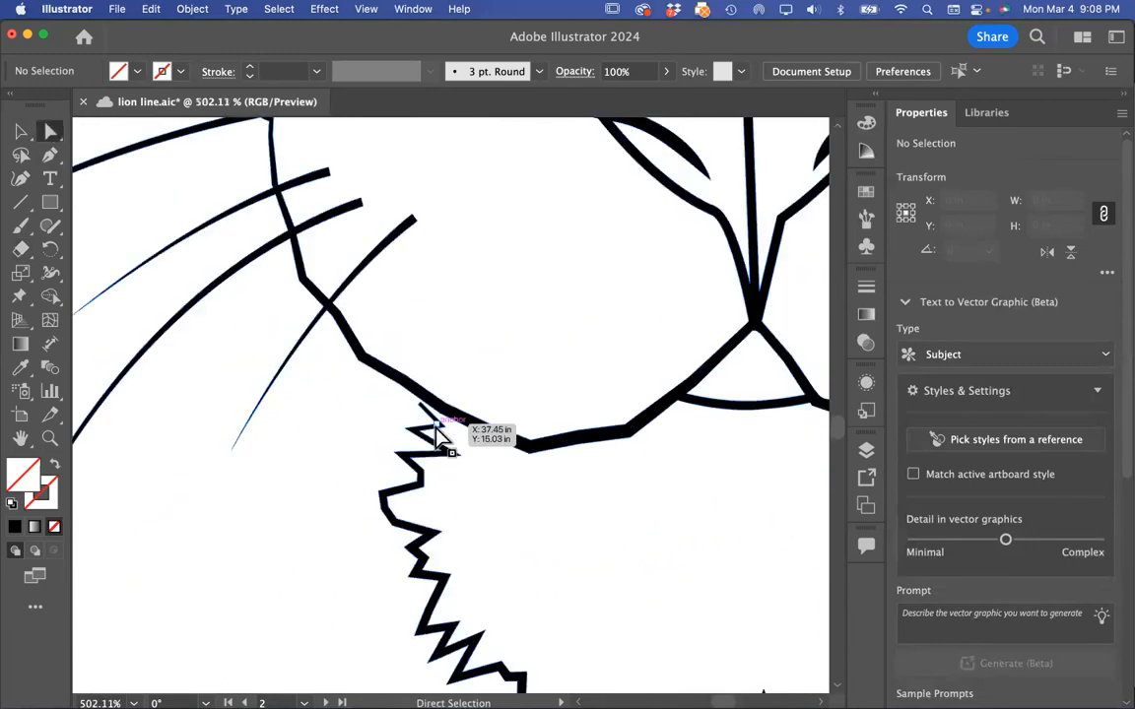
{"action": "scroll", "coordinate": [426, 431], "scroll_direction": "down", "scroll_amount": 2}
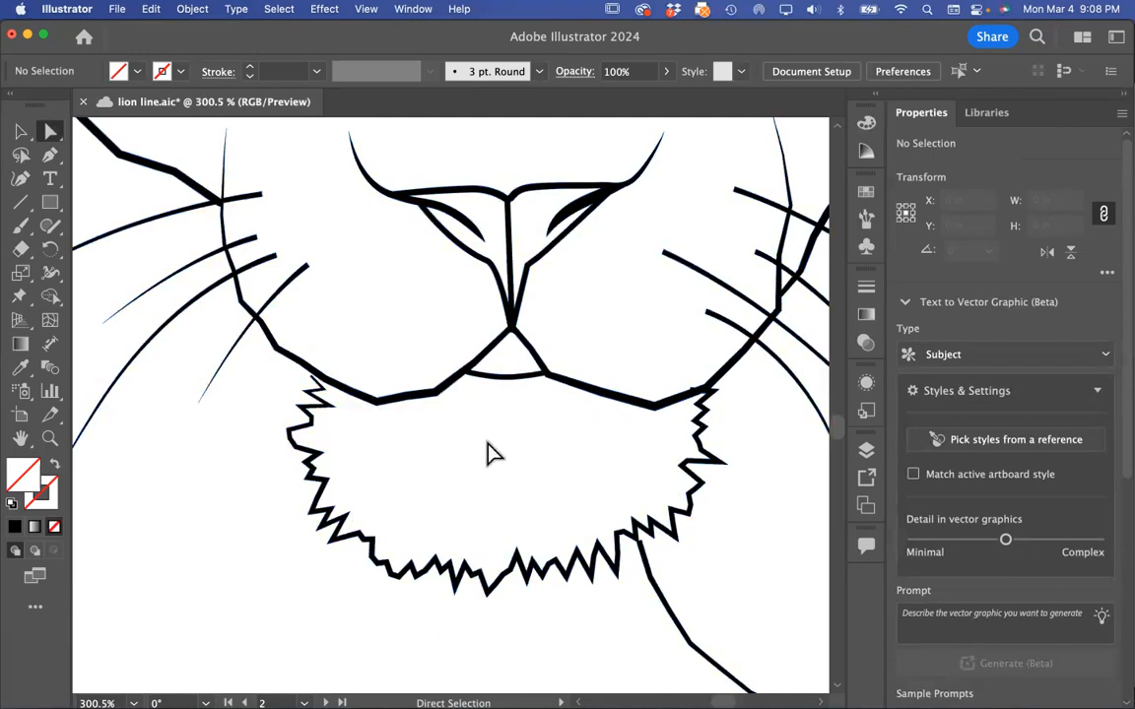
{"action": "scroll", "coordinate": [482, 493], "scroll_direction": "down", "scroll_amount": 2}
- Extend the tip of the beard's upper-left strand to the jaw line by moving its end anchor points
{"action": "scroll", "coordinate": [482, 493], "scroll_direction": "up", "scroll_amount": 4}
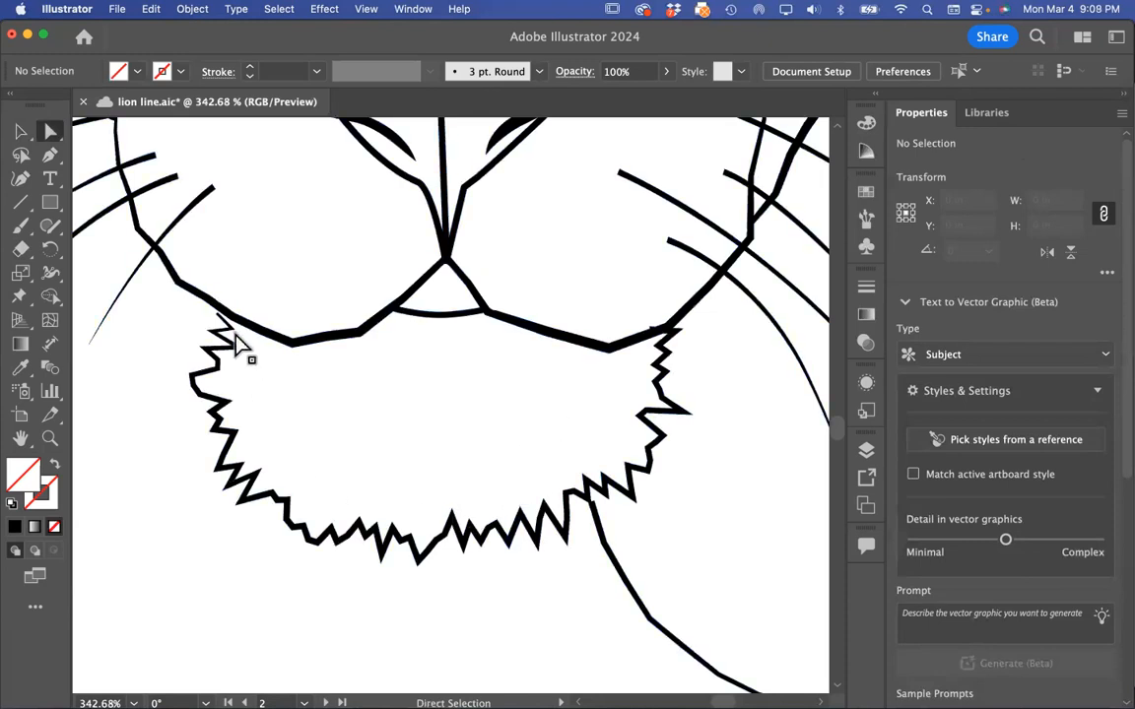
{"action": "scroll", "coordinate": [344, 463], "scroll_direction": "up", "scroll_amount": 3}
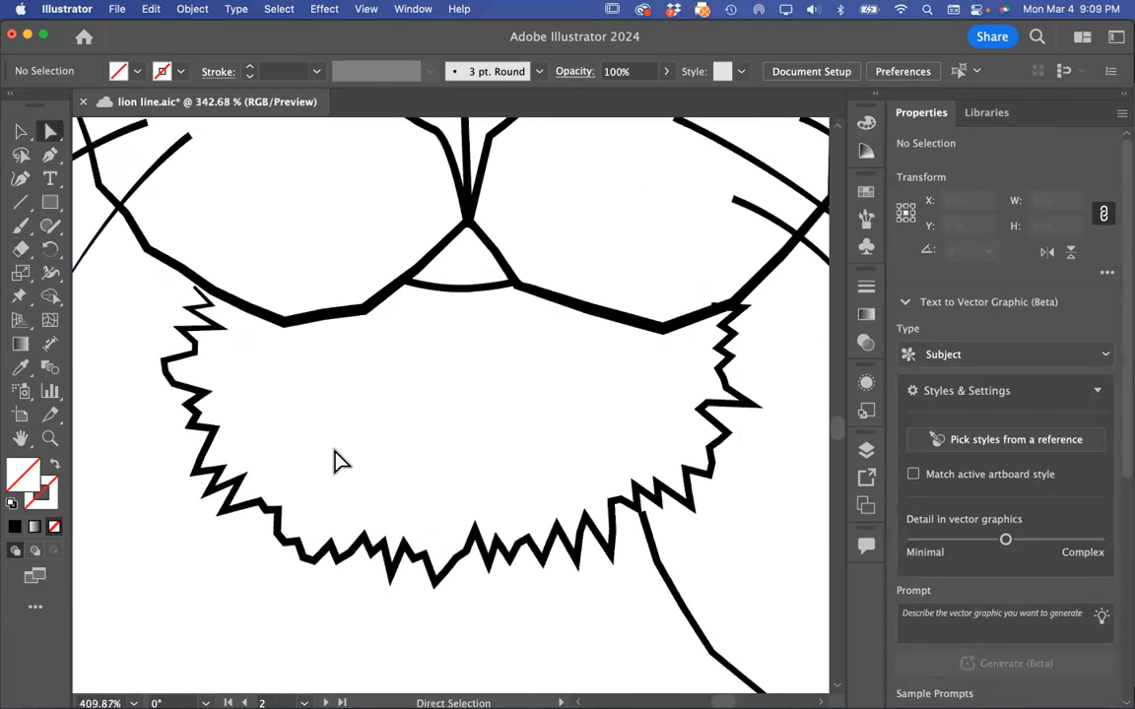
{"action": "scroll", "coordinate": [295, 374], "scroll_direction": "up", "scroll_amount": 1}
{"action": "scroll", "coordinate": [258, 303], "scroll_direction": "up", "scroll_amount": 4}
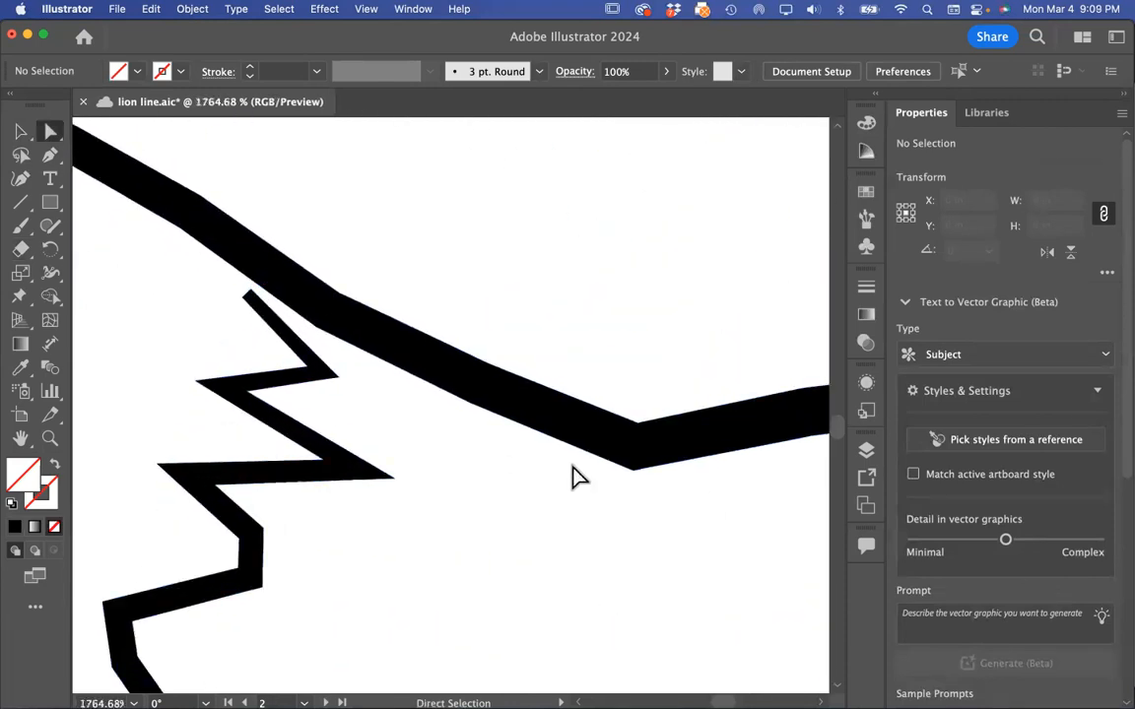
{"action": "scroll", "coordinate": [221, 280], "scroll_direction": "up", "scroll_amount": 3}
{"action": "mouse_move", "coordinate": [269, 316]}
{"action": "left_mouse_down"}
{"action": "mouse_move", "coordinate": [281, 276]}
{"action": "mouse_move", "coordinate": [235, 286]}
{"action": "mouse_move", "coordinate": [305, 268]}
{"action": "mouse_move", "coordinate": [245, 307]}
{"action": "mouse_move", "coordinate": [240, 231]}
{"action": "left_mouse_up"}
{"action": "left_click", "coordinate": [236, 286]}
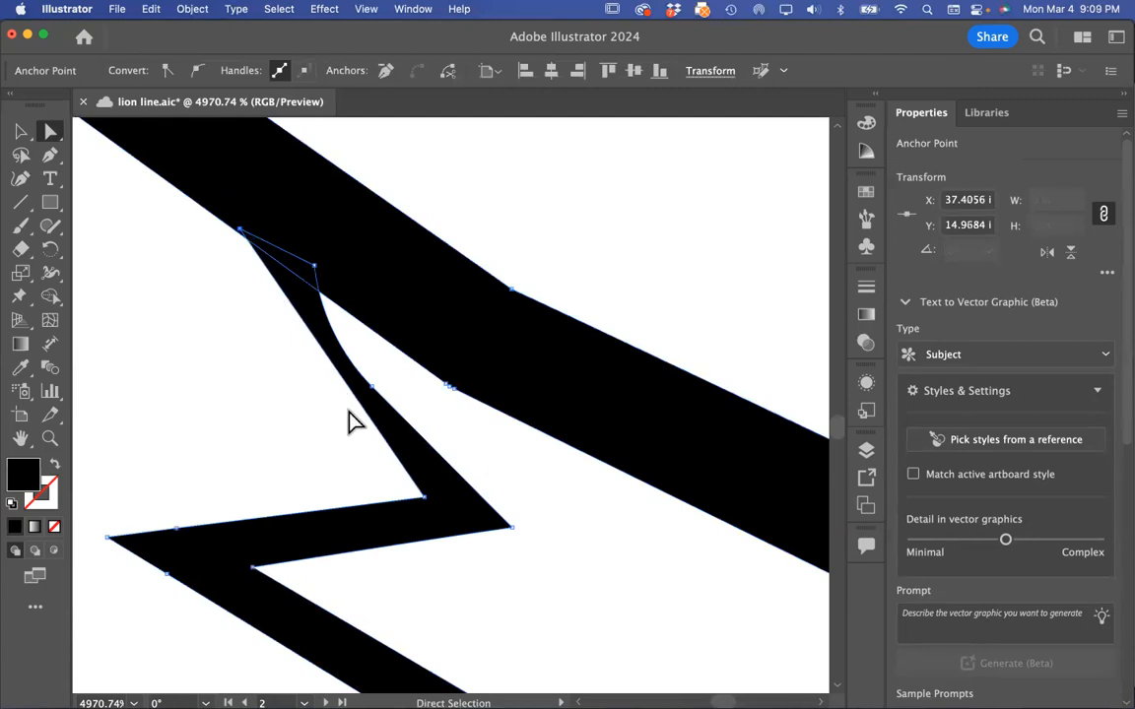
- Adjust the strand's inner anchor point and curve handle to even out its thickness, and deselect it
{"action": "left_click", "coordinate": [424, 498]}
{"action": "left_click_drag", "start_coordinate": [371, 389], "coordinate": [390, 377]}
{"action": "left_click_drag", "start_coordinate": [337, 319], "coordinate": [339, 304]}
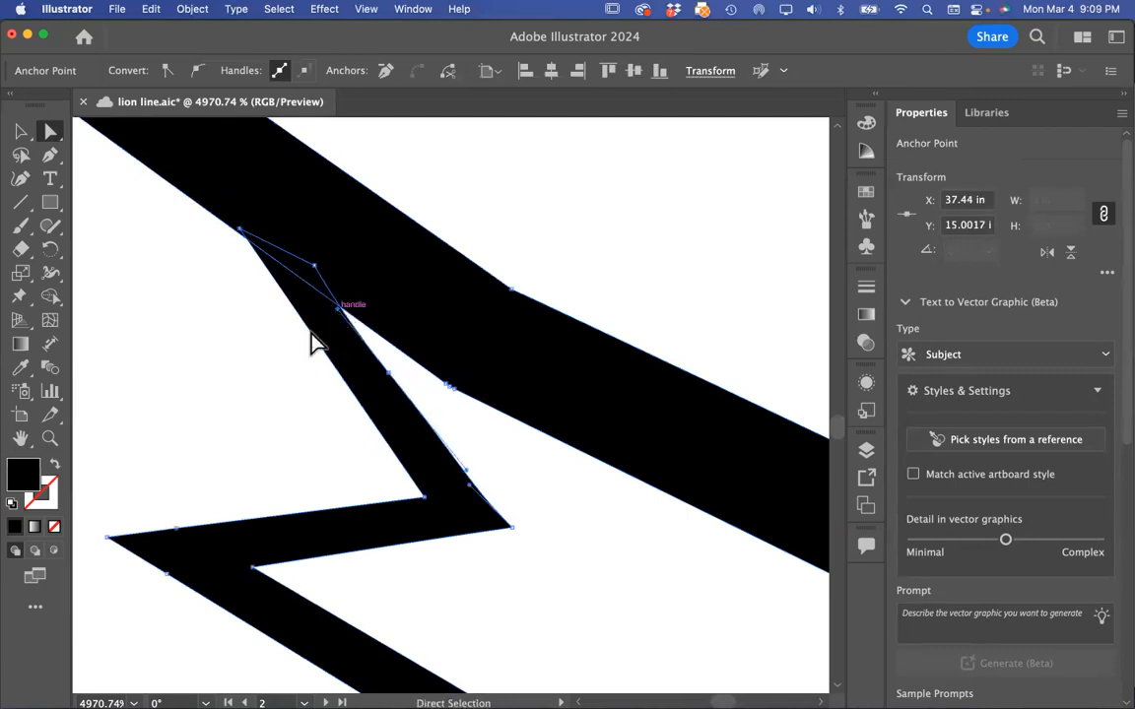
{"action": "left_click", "coordinate": [256, 348]}
- Pull the left end of the head-top line into the left ear's outline to close the gap
{"action": "scroll", "coordinate": [256, 348], "scroll_direction": "down", "scroll_amount": 8}
{"action": "scroll", "coordinate": [256, 360], "scroll_direction": "down", "scroll_amount": 6}
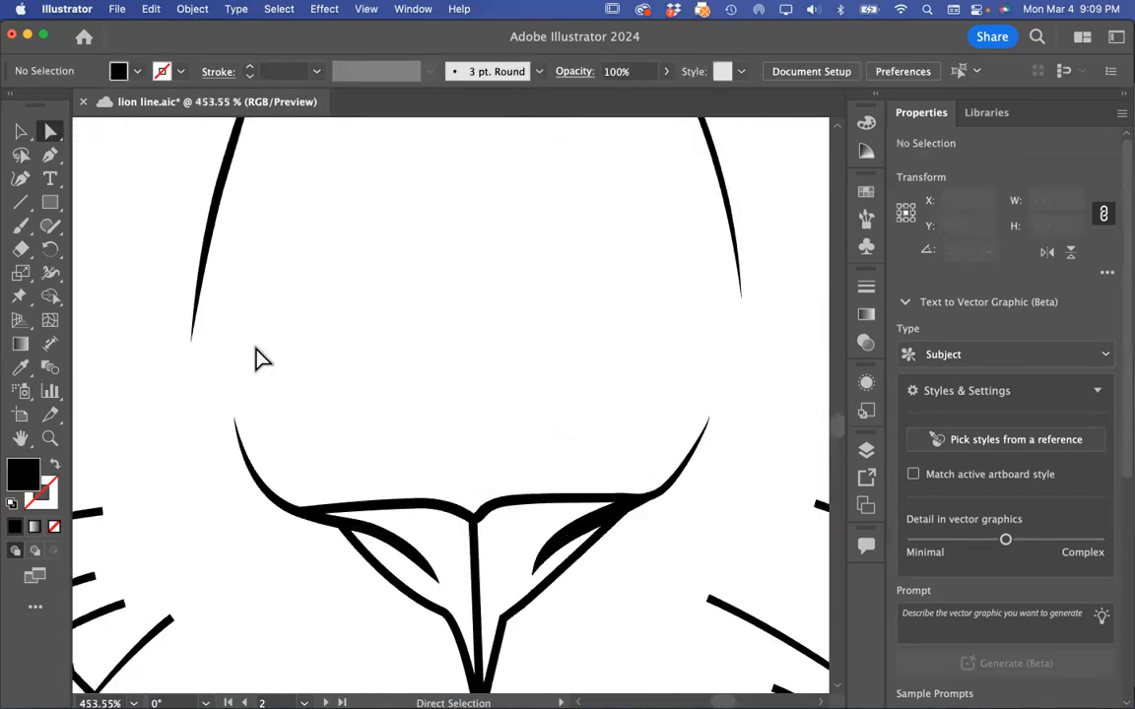
{"action": "scroll", "coordinate": [257, 359], "scroll_direction": "up", "scroll_amount": 5}
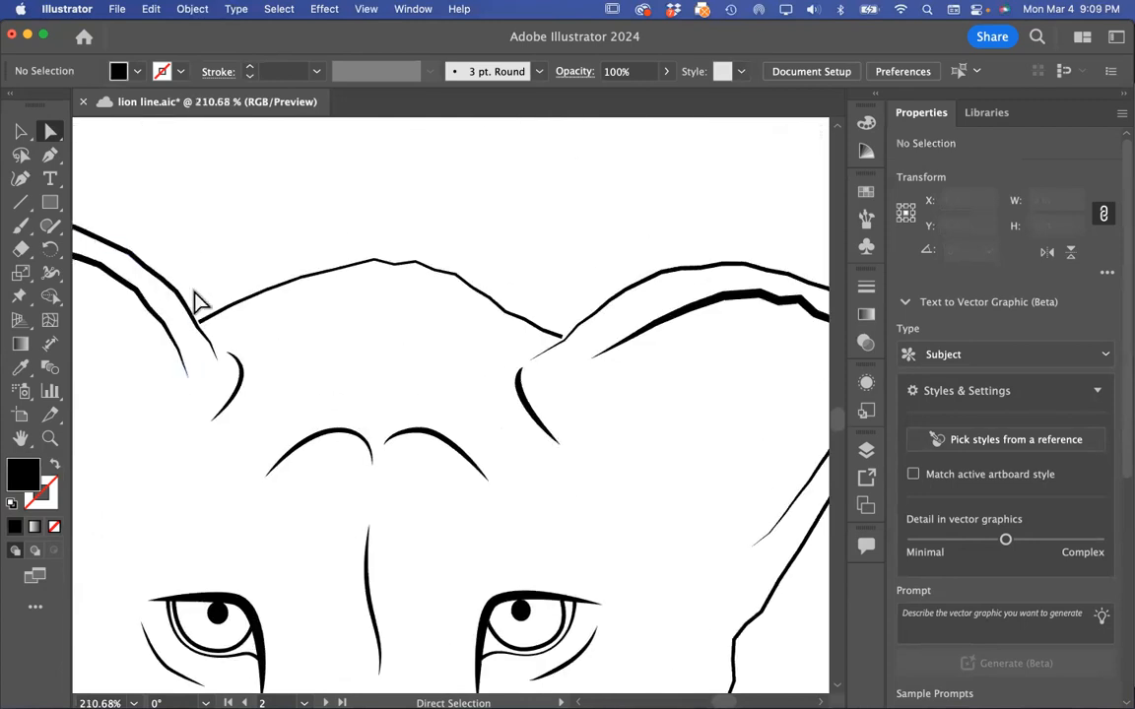
{"action": "scroll", "coordinate": [185, 359], "scroll_direction": "up", "scroll_amount": 8}
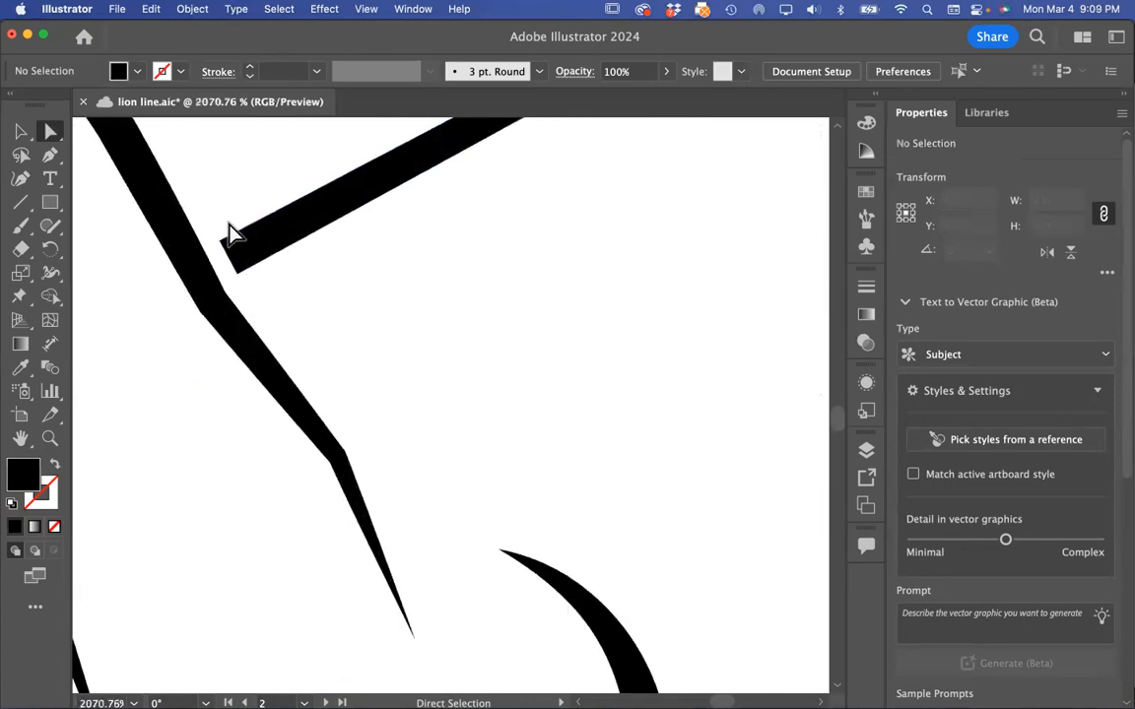
{"action": "left_click_drag", "start_coordinate": [222, 247], "coordinate": [195, 260]}
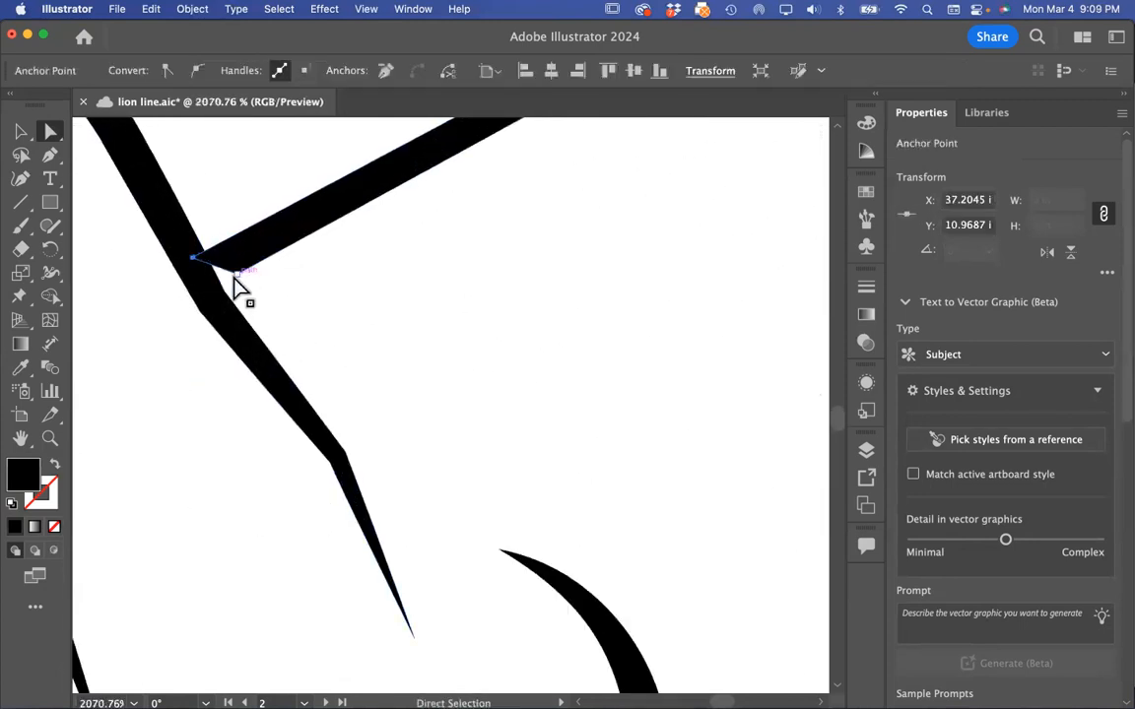
- Extend the right end of the head-top line to meet the right ear's outline by moving its corner anchors
{"action": "scroll", "coordinate": [210, 288], "scroll_direction": "down", "scroll_amount": 7}
{"action": "scroll", "coordinate": [534, 263], "scroll_direction": "right", "scroll_amount": 5}
{"action": "scroll", "coordinate": [534, 263], "scroll_direction": "up", "scroll_amount": 4}
{"action": "scroll", "coordinate": [415, 347], "scroll_direction": "up", "scroll_amount": 4}
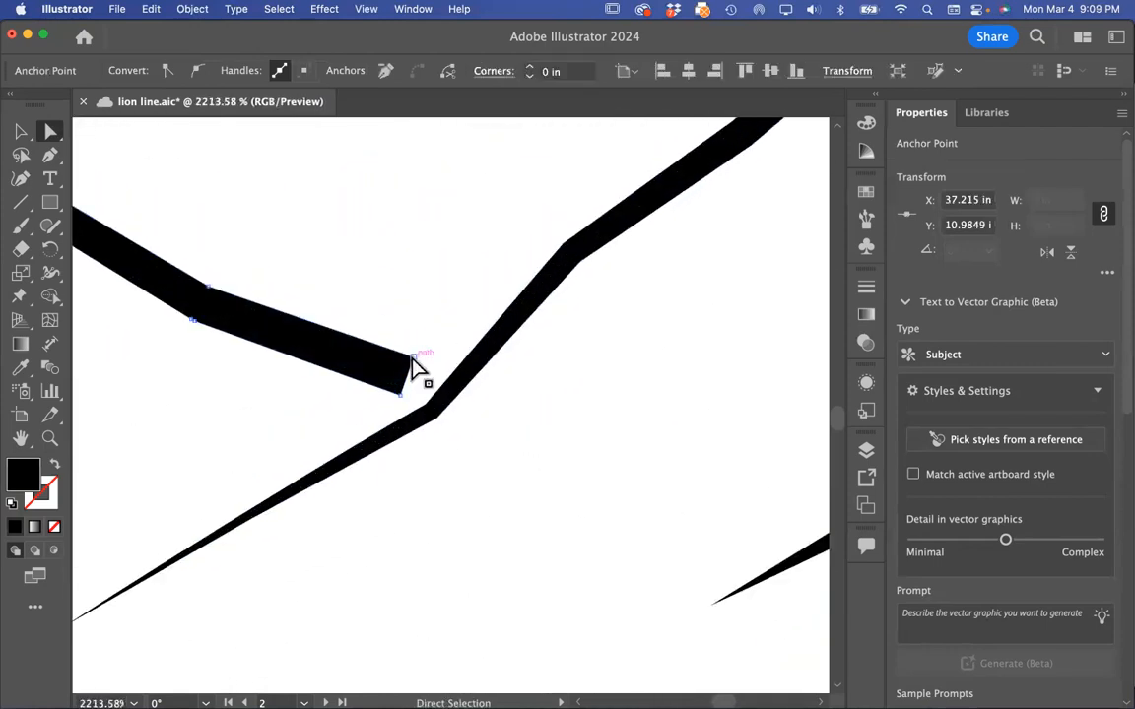
{"action": "left_click", "coordinate": [412, 413]}
{"action": "left_click_drag", "start_coordinate": [402, 399], "coordinate": [443, 410]}
{"action": "scroll", "coordinate": [443, 411], "scroll_direction": "down", "scroll_amount": 10}
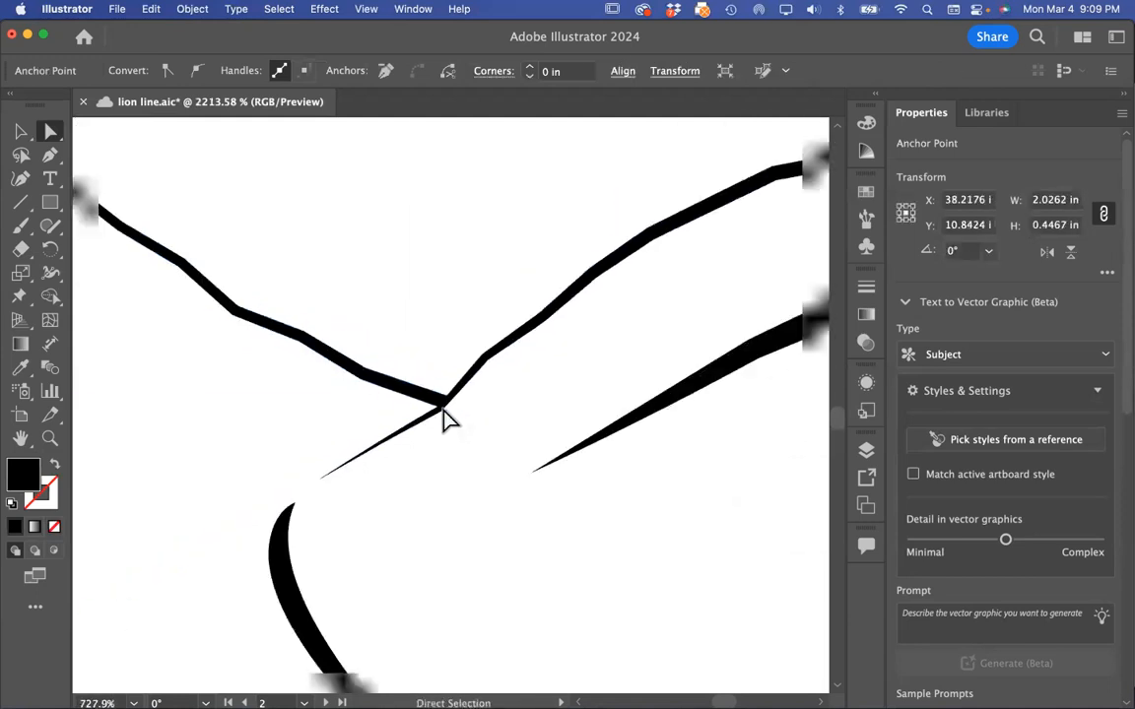
- Deselect the head-top line and look over the lion's ears, face, whiskers, beard and body lines for remaining gaps
{"action": "left_click", "coordinate": [681, 469]}
{"action": "scroll", "coordinate": [334, 430], "scroll_direction": "down", "scroll_amount": 5}
{"action": "scroll", "coordinate": [334, 430], "scroll_direction": "left", "scroll_amount": 5}
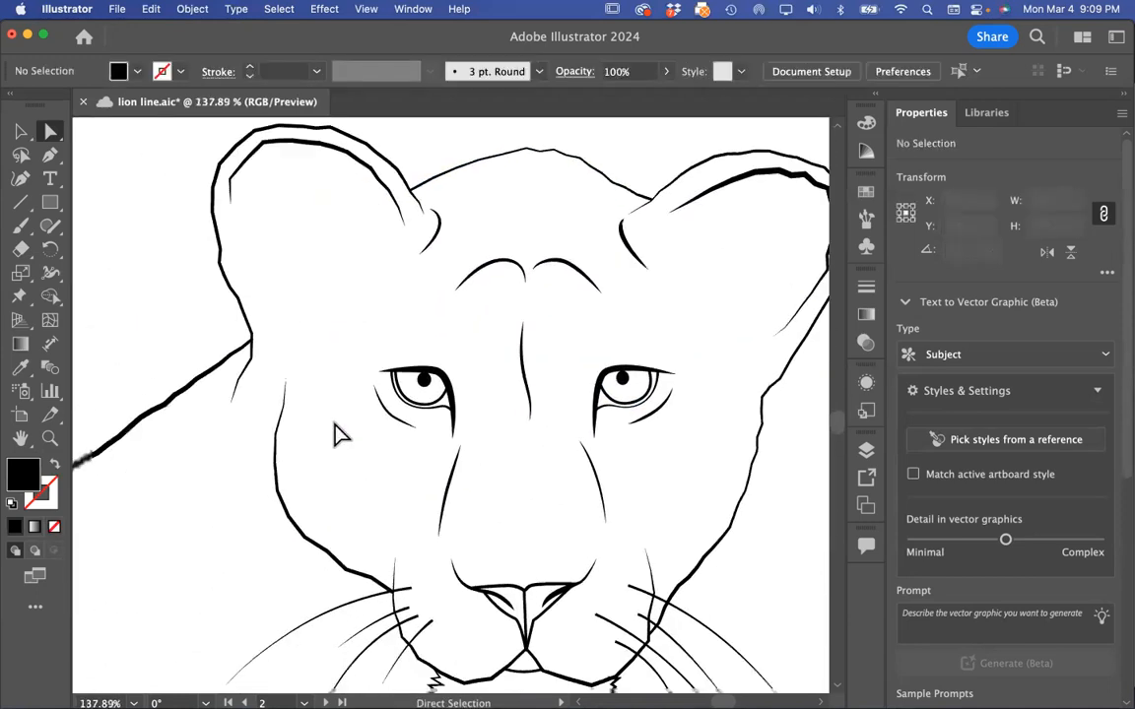
{"action": "scroll", "coordinate": [594, 519], "scroll_direction": "right", "scroll_amount": 5}
{"action": "scroll", "coordinate": [593, 519], "scroll_direction": "down", "scroll_amount": 1}
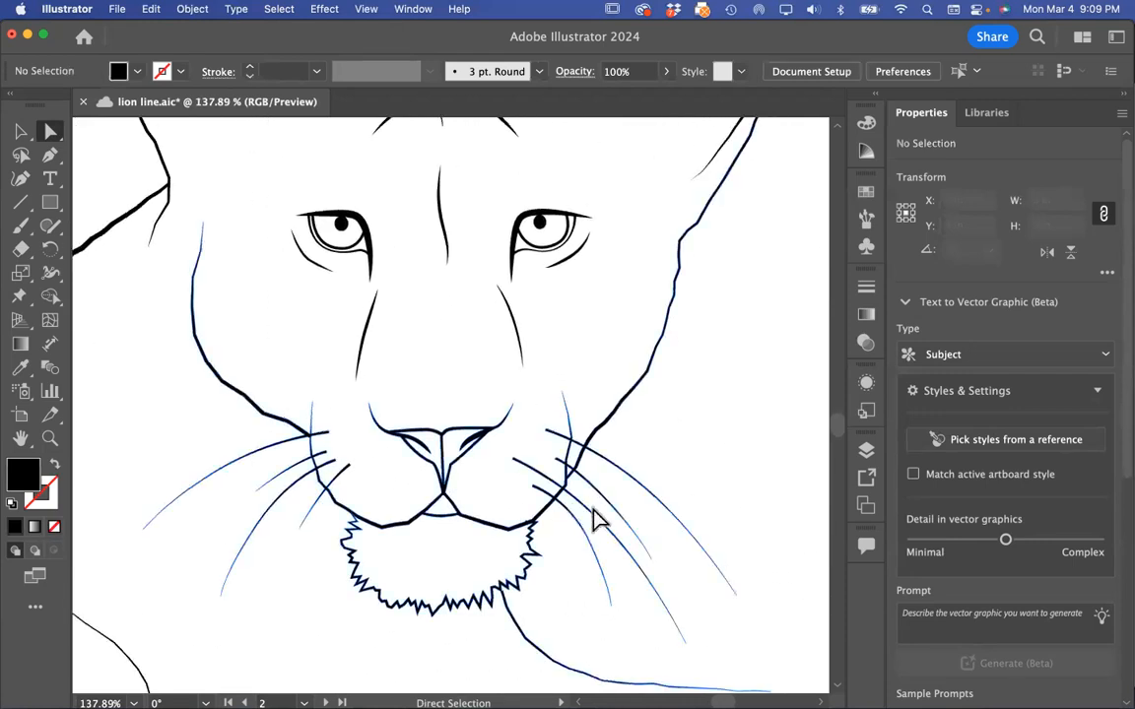
{"action": "scroll", "coordinate": [593, 519], "scroll_direction": "down", "scroll_amount": 1}
{"action": "scroll", "coordinate": [594, 519], "scroll_direction": "down", "scroll_amount": 6}
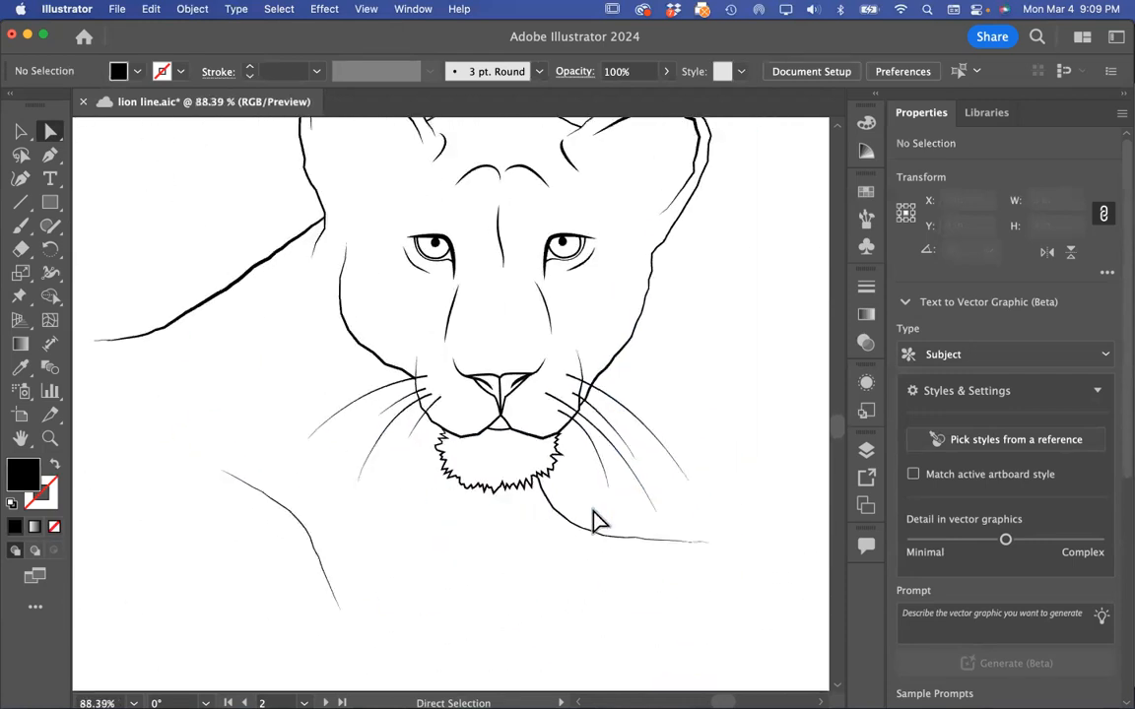
{"action": "scroll", "coordinate": [598, 522], "scroll_direction": "right", "scroll_amount": 1}
{"action": "left_click", "coordinate": [21, 131]}
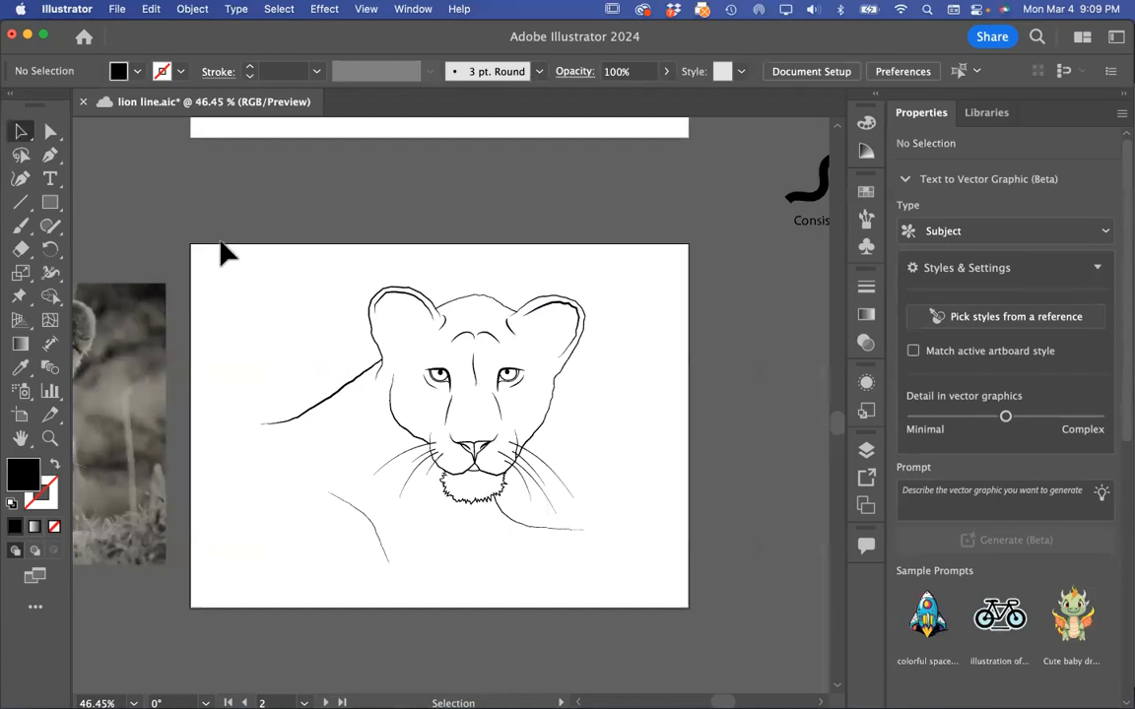
{"action": "key", "text": "super+a"}
{"action": "scroll", "coordinate": [435, 486], "scroll_direction": "left", "scroll_amount": 3}
{"action": "scroll", "coordinate": [435, 486], "scroll_direction": "down", "scroll_amount": 3}
{"action": "scroll", "coordinate": [435, 487], "scroll_direction": "right", "scroll_amount": 2}
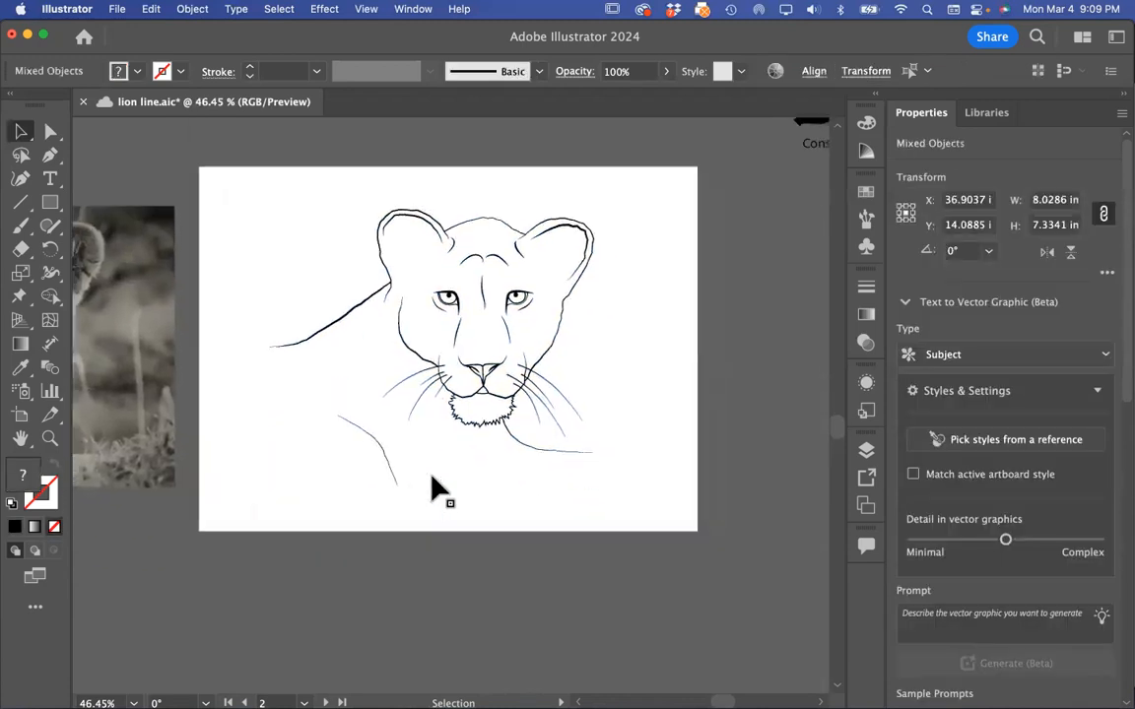
{"action": "left_click", "coordinate": [680, 382]}
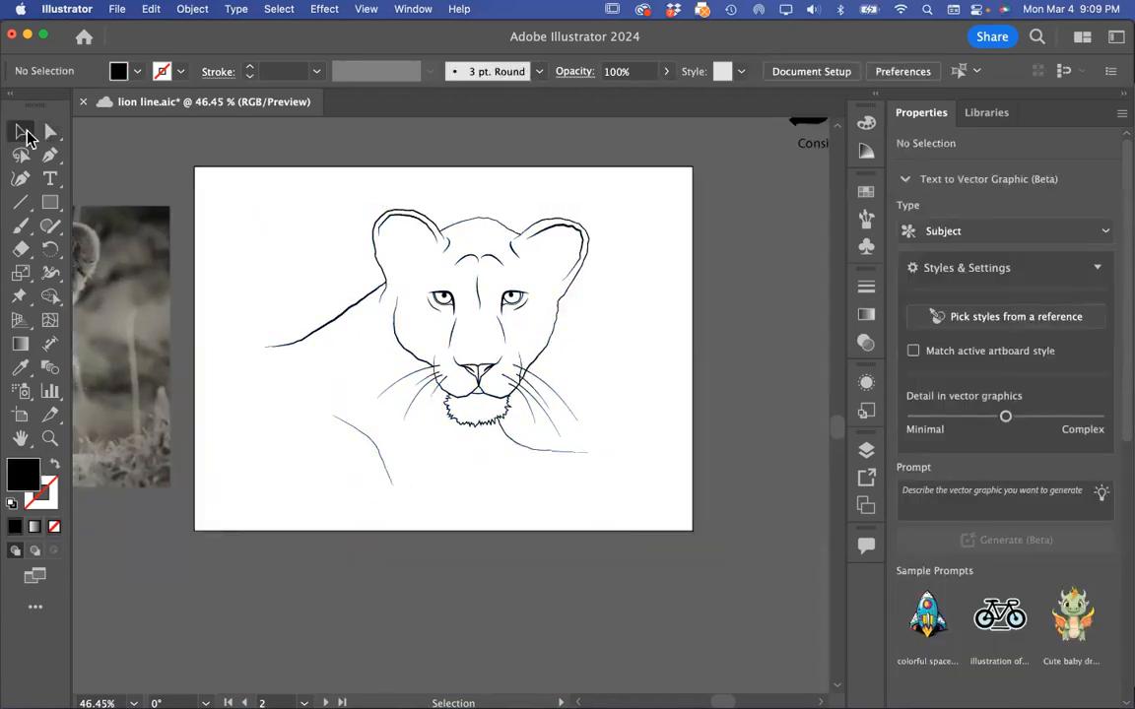
- Select all of the lion's line artwork on its artboard, convert it into a Live Paint group, and deselect it
{"action": "left_click_drag", "start_coordinate": [205, 169], "coordinate": [696, 558]}
{"action": "scroll", "coordinate": [500, 289], "scroll_direction": "up", "scroll_amount": 5}
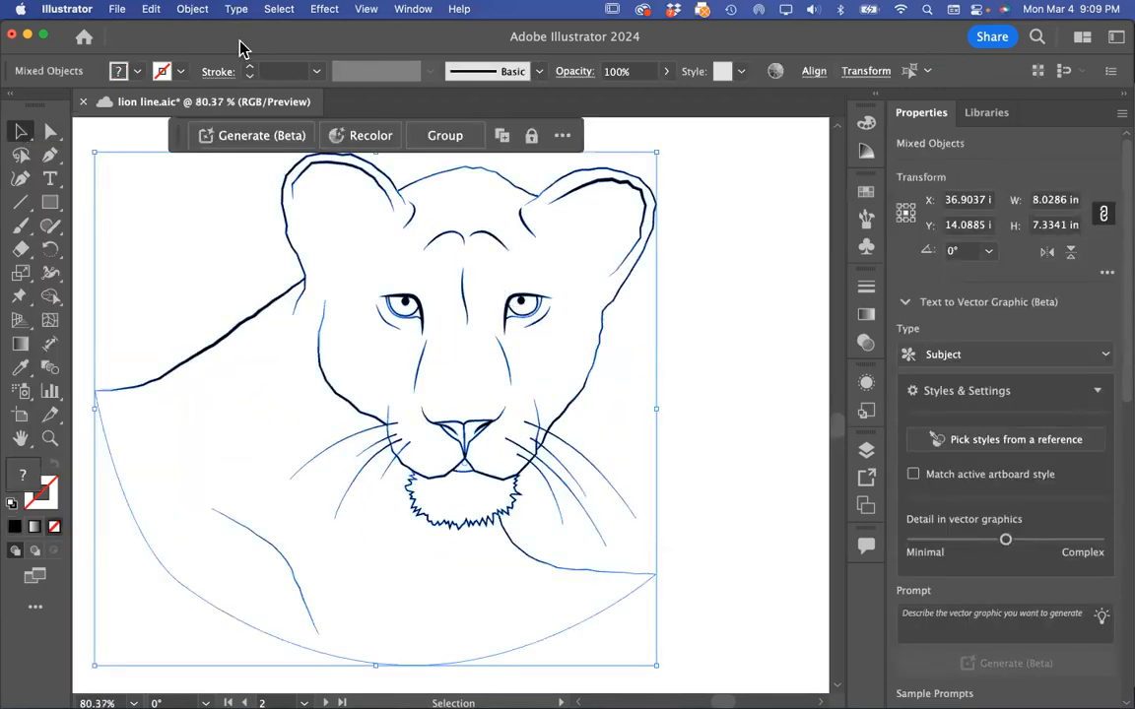
{"action": "left_click", "coordinate": [193, 10]}
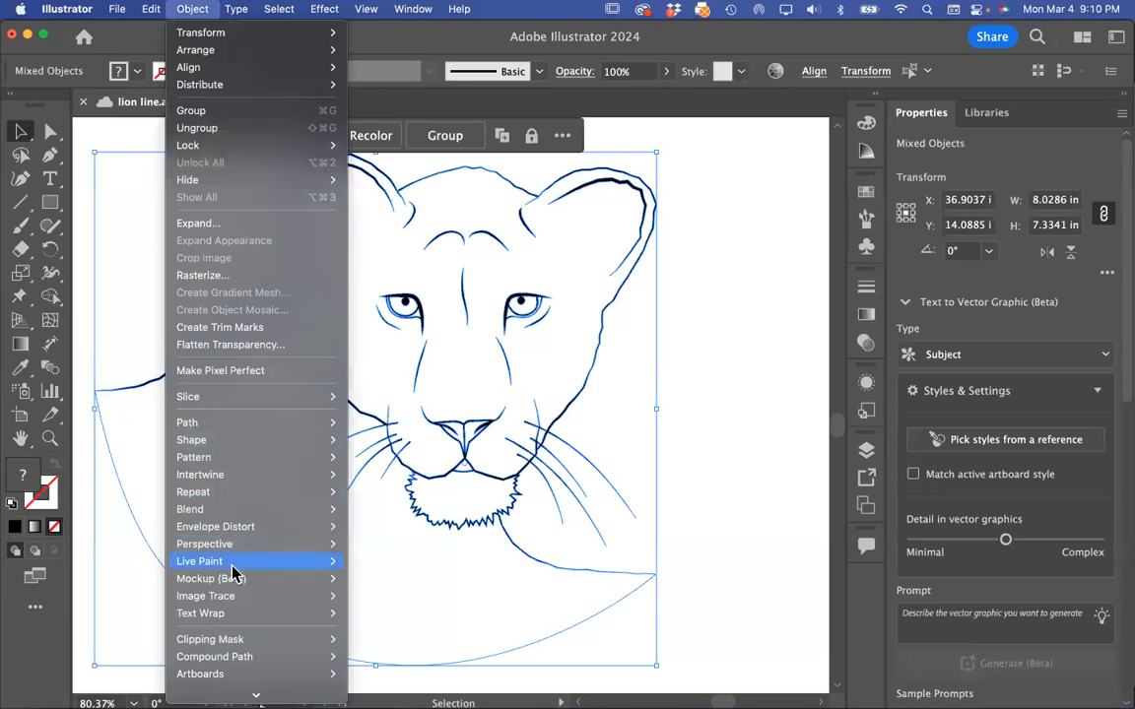
{"action": "mouse_move", "coordinate": [233, 566]}
{"action": "left_click", "coordinate": [387, 569]}
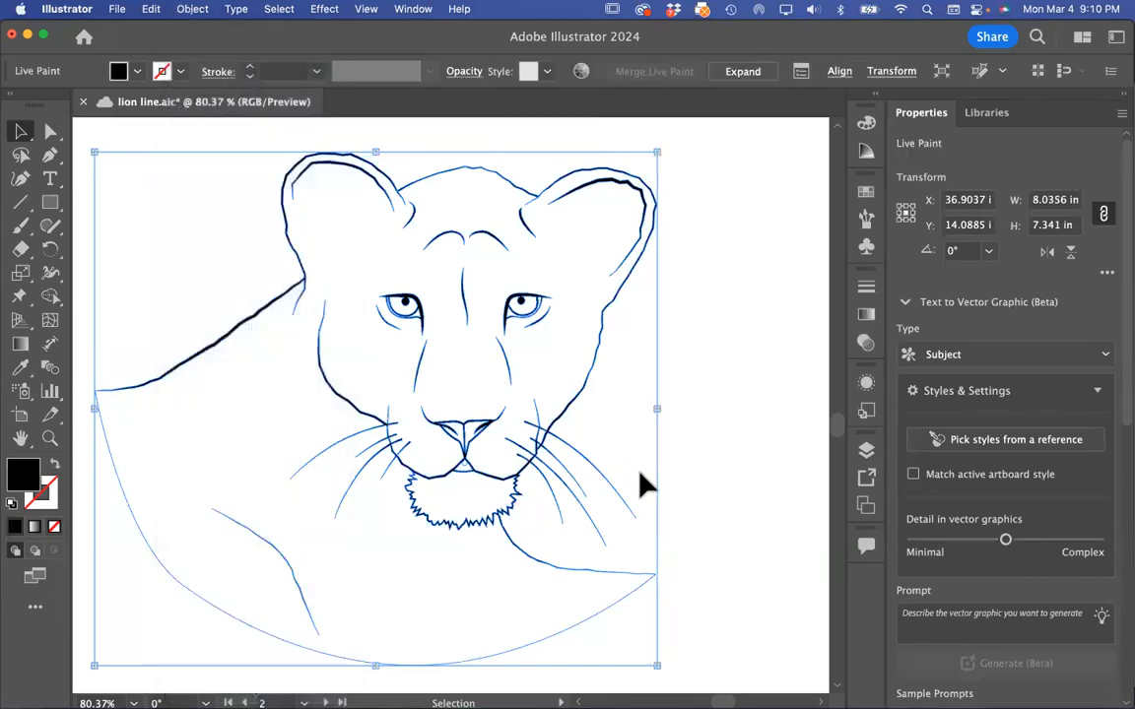
{"action": "left_click", "coordinate": [780, 340]}
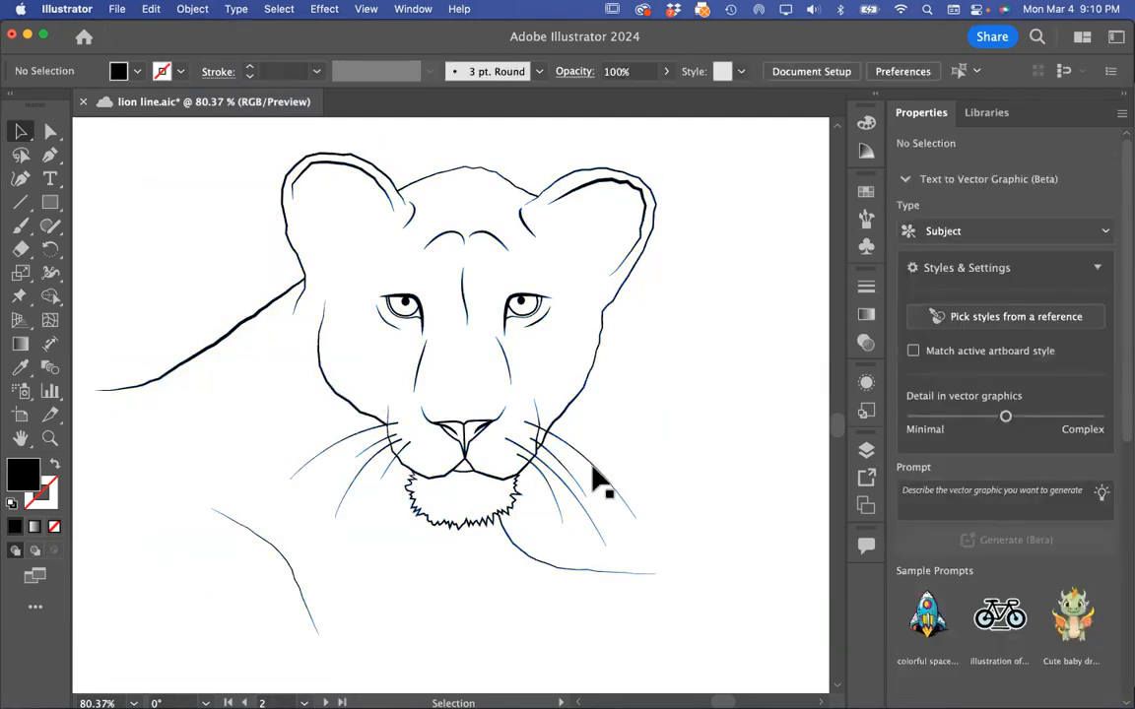
- Draw a rectangle about 0.91 by 1.0 in on the blank area beside the lion's head and copy it twice in a row
{"action": "scroll", "coordinate": [385, 452], "scroll_direction": "up", "scroll_amount": 5}
{"action": "scroll", "coordinate": [385, 451], "scroll_direction": "left", "scroll_amount": 5}
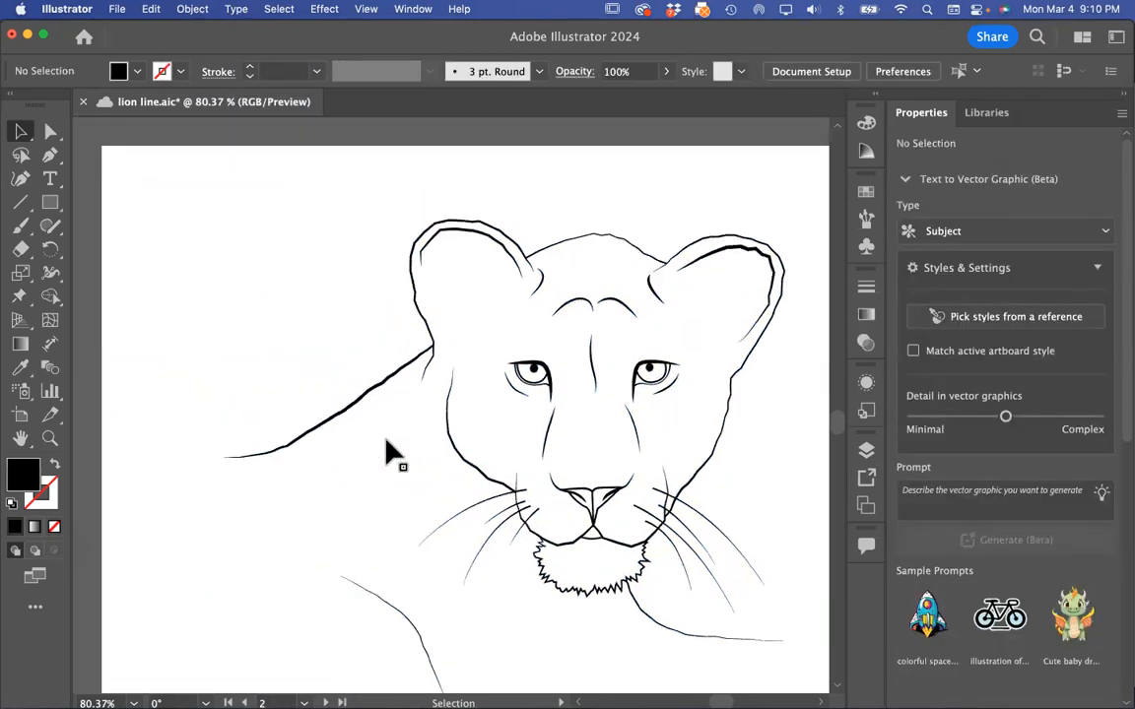
{"action": "left_click", "coordinate": [61, 201]}
{"action": "left_click_drag", "start_coordinate": [125, 211], "coordinate": [190, 284]}
{"action": "key", "text": "v"}
{"action": "left_click", "coordinate": [215, 233]}
{"action": "left_click", "coordinate": [187, 236]}
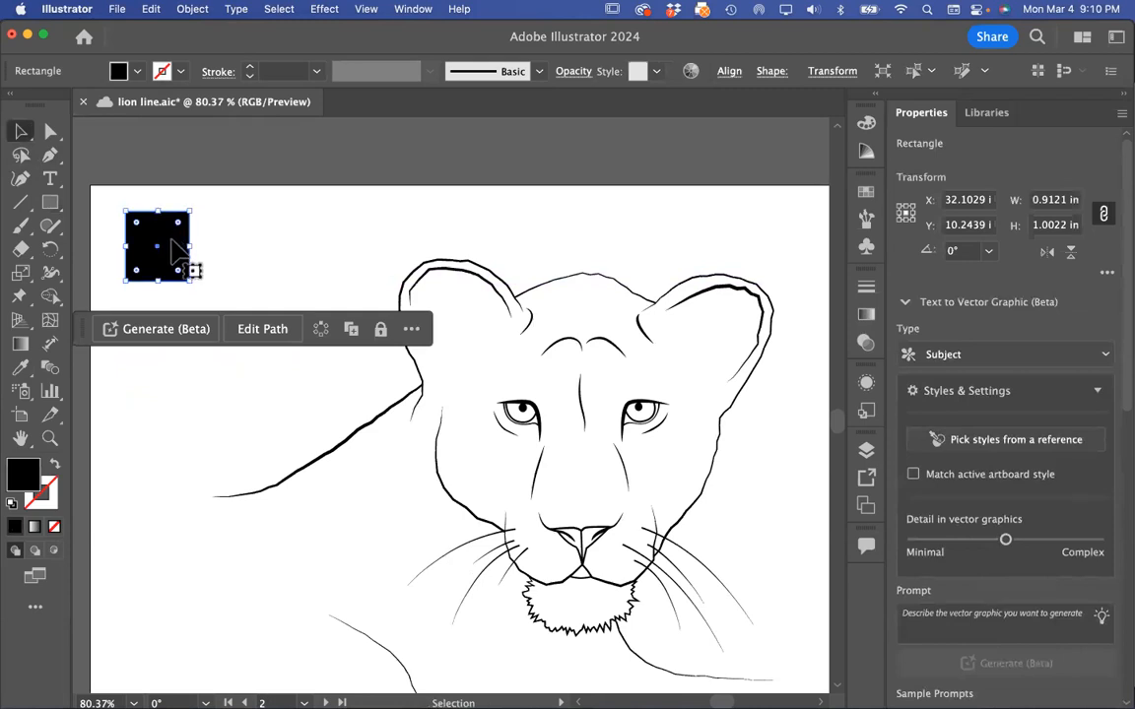
{"action": "left_click_drag", "start_coordinate": [175, 248], "coordinate": [323, 248]}
- Fill the first rectangle in the swatch row with a medium brown
{"action": "left_click", "coordinate": [158, 246]}
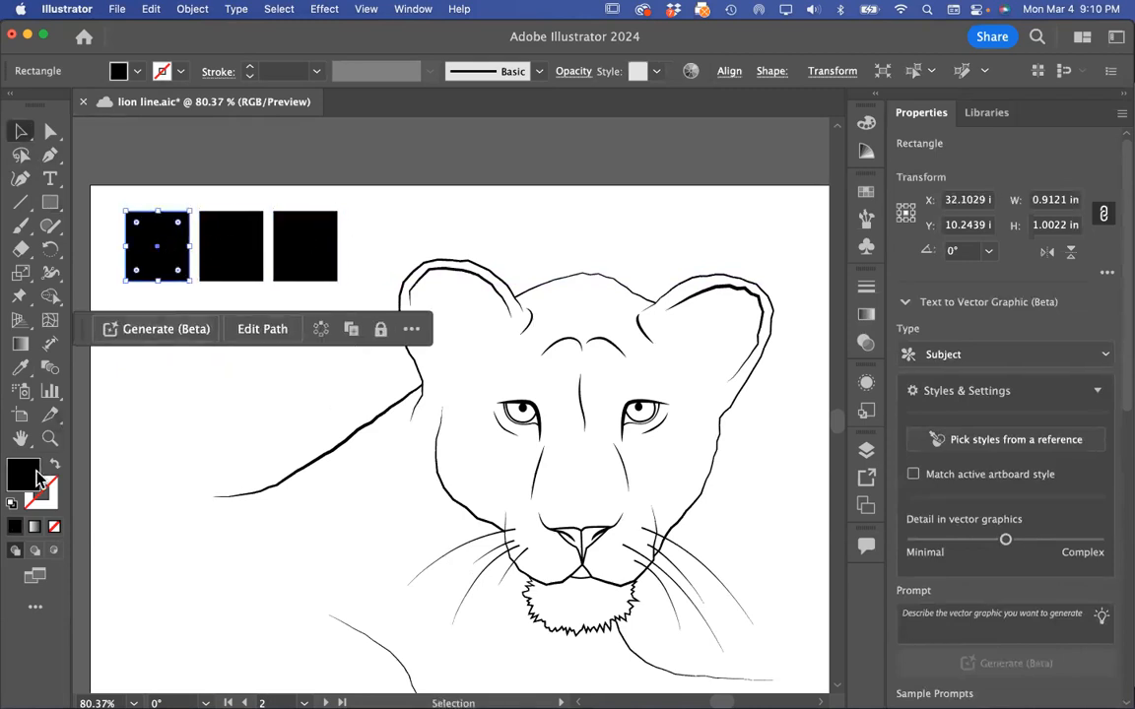
{"action": "double_click", "coordinate": [28, 478]}
{"action": "left_click_drag", "start_coordinate": [833, 458], "coordinate": [828, 360]}
{"action": "mouse_move", "coordinate": [612, 309]}
{"action": "left_mouse_down"}
{"action": "mouse_move", "coordinate": [559, 286]}
{"action": "mouse_move", "coordinate": [557, 306]}
{"action": "mouse_move", "coordinate": [558, 283]}
{"action": "mouse_move", "coordinate": [560, 346]}
{"action": "left_mouse_up"}
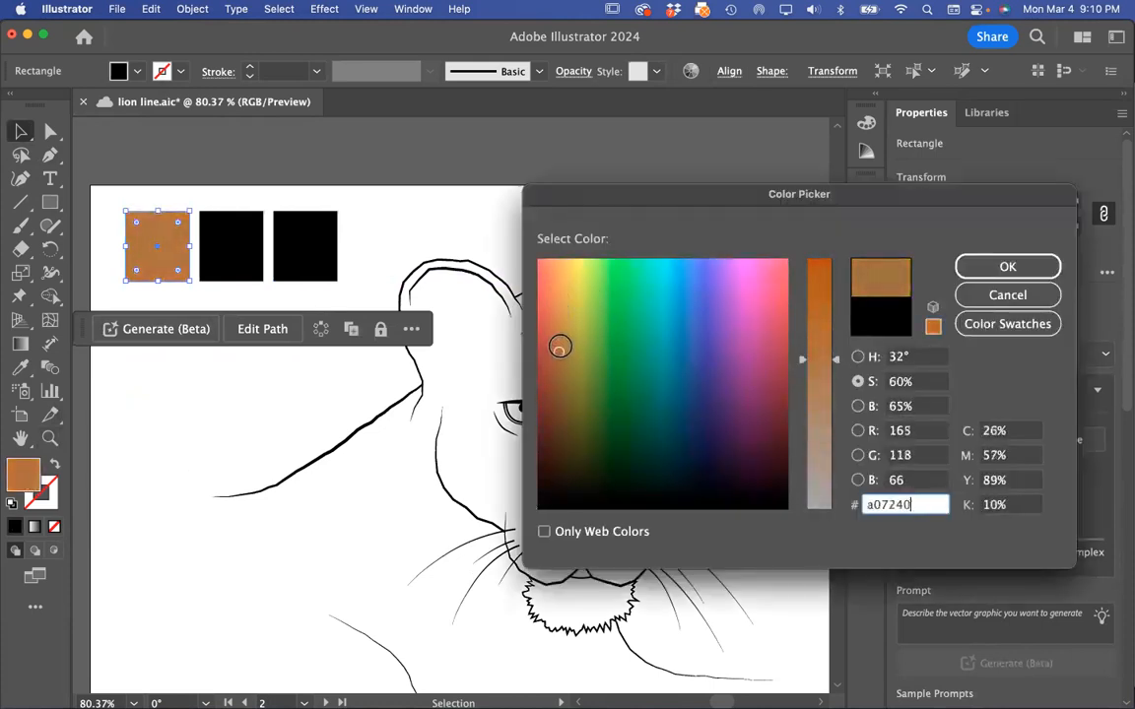
{"action": "left_click", "coordinate": [985, 270]}
- Fill the middle rectangle in the swatch row with golden yellow, hex dbc25a
{"action": "left_click", "coordinate": [228, 240]}
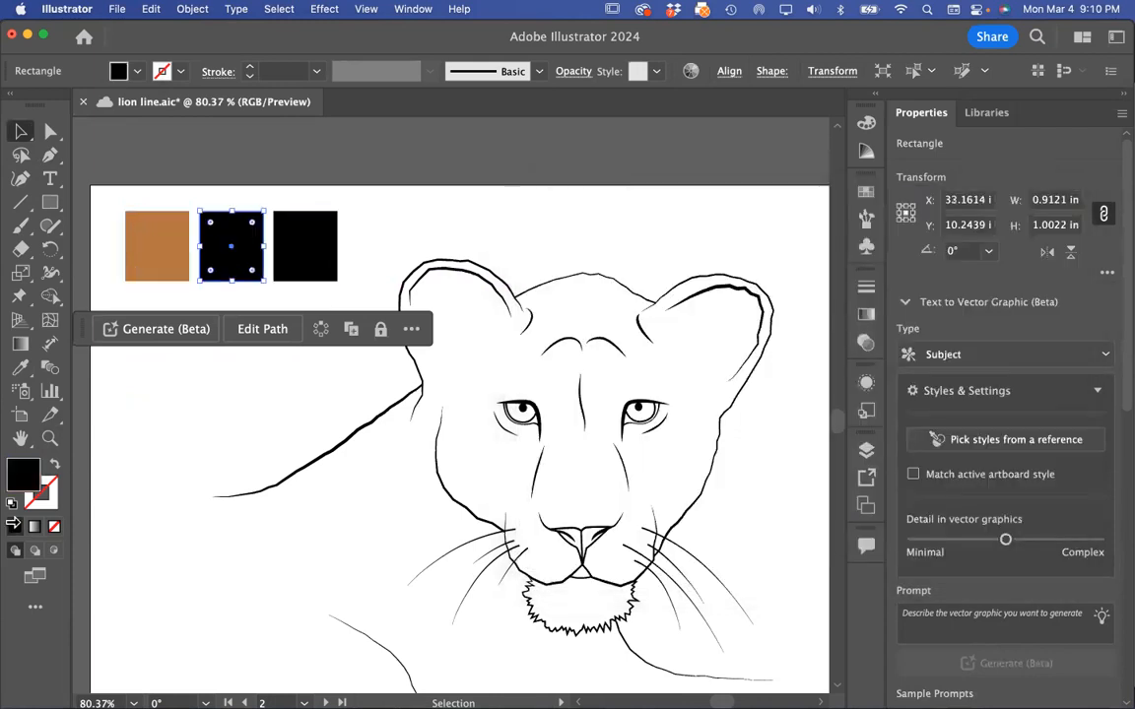
{"action": "double_click", "coordinate": [24, 474]}
{"action": "left_click", "coordinate": [810, 364]}
{"action": "mouse_move", "coordinate": [604, 311]}
{"action": "left_mouse_down"}
{"action": "mouse_move", "coordinate": [567, 284]}
{"action": "mouse_move", "coordinate": [577, 279]}
{"action": "mouse_move", "coordinate": [570, 293]}
{"action": "left_mouse_up"}
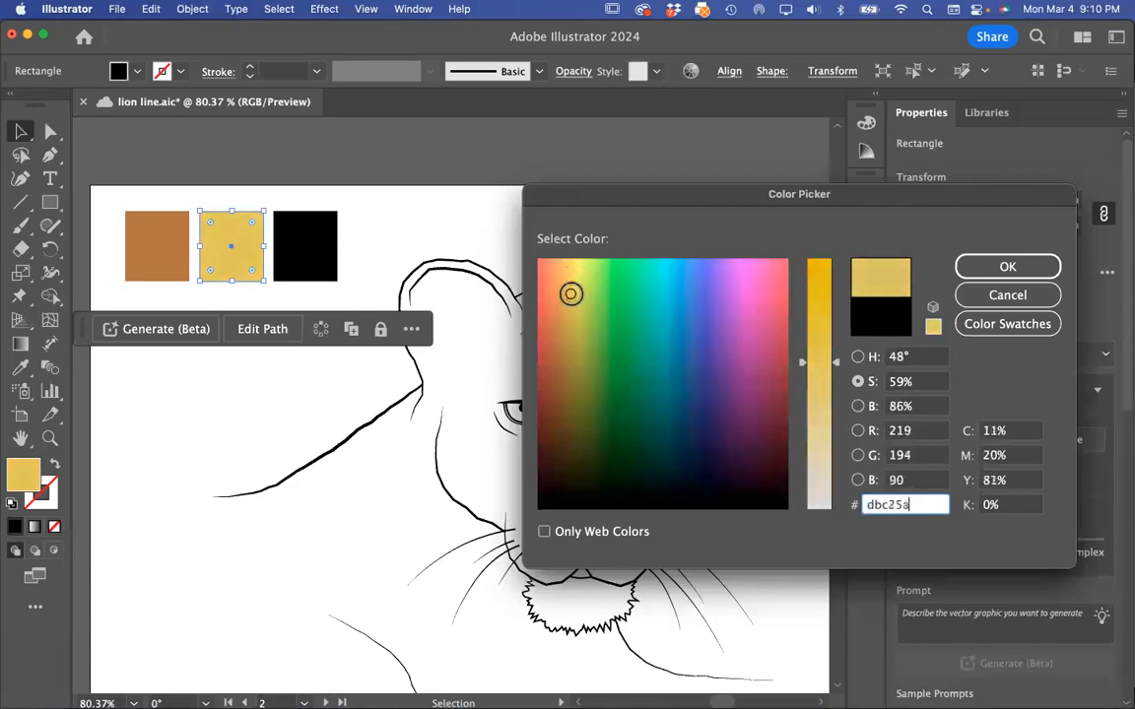
{"action": "left_click", "coordinate": [975, 264]}
- Fill the last rectangle in the swatch row with light orange, hex d6ab67, and deselect it
{"action": "left_click", "coordinate": [305, 233]}
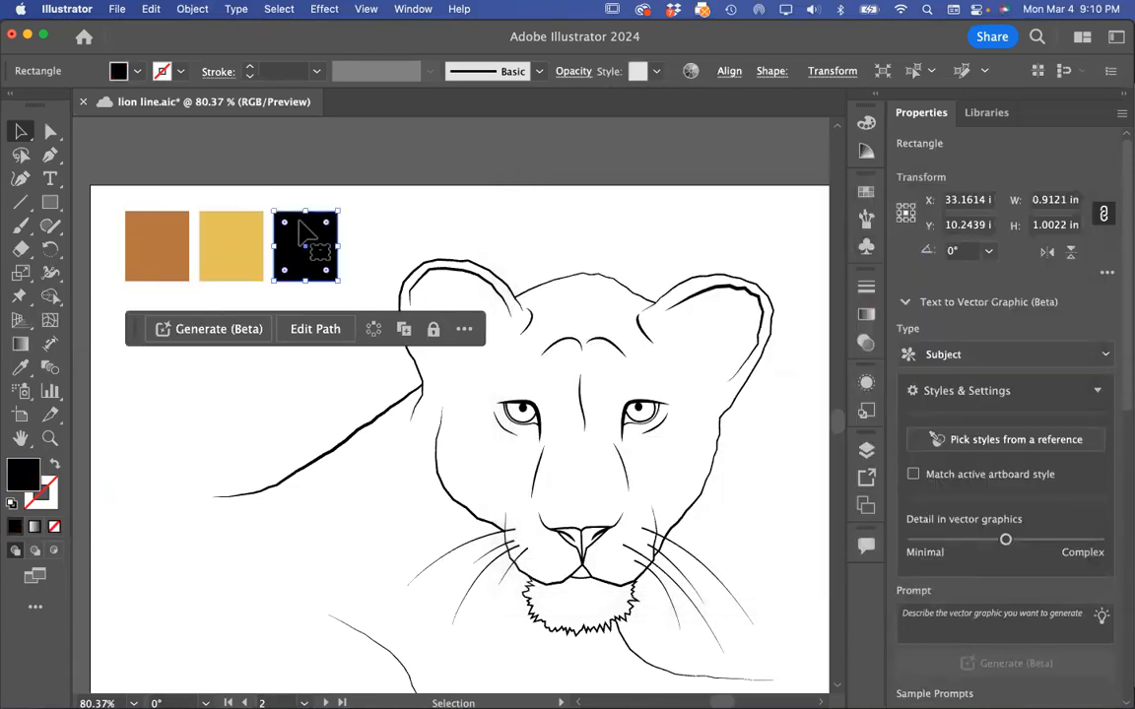
{"action": "double_click", "coordinate": [15, 483]}
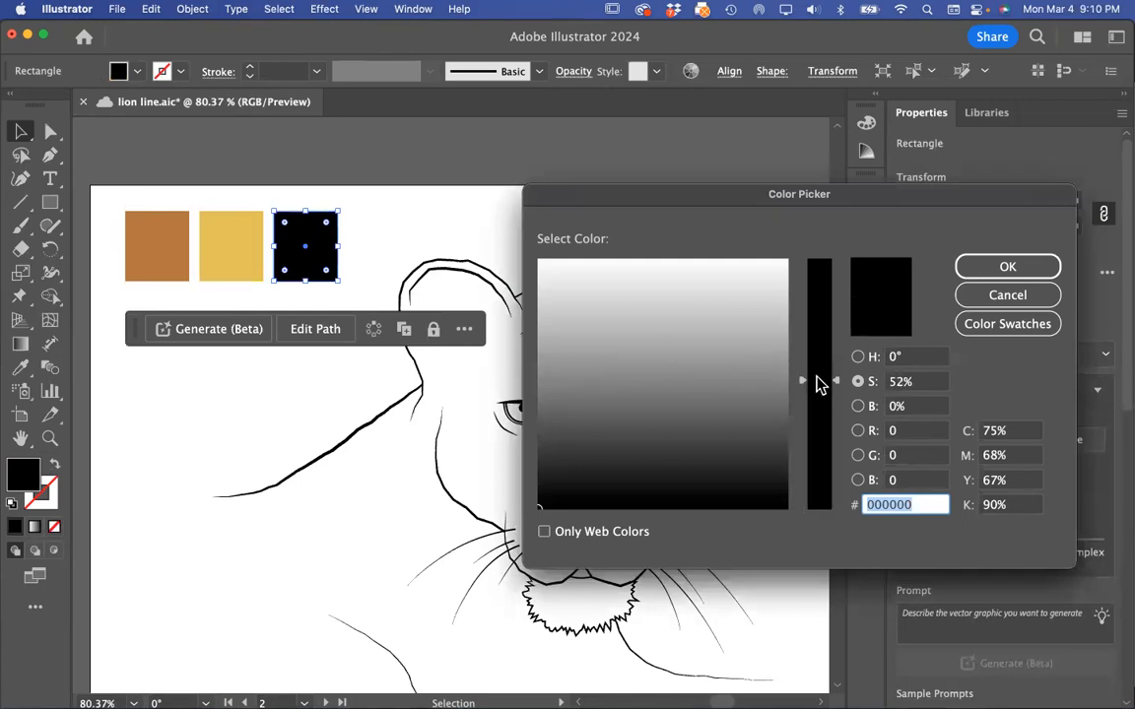
{"action": "mouse_move", "coordinate": [611, 342]}
{"action": "left_mouse_down"}
{"action": "mouse_move", "coordinate": [572, 291]}
{"action": "mouse_move", "coordinate": [563, 296]}
{"action": "left_mouse_up"}
{"action": "left_click", "coordinate": [1020, 264]}
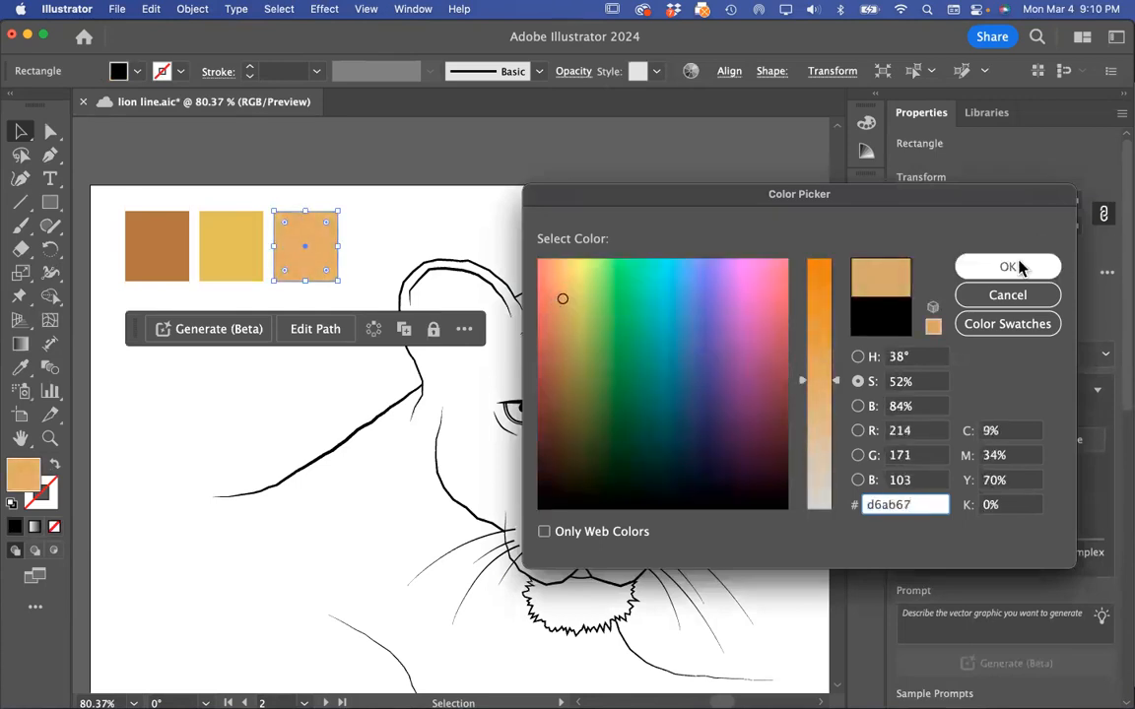
{"action": "left_click", "coordinate": [392, 285]}
- Fill the lion's face, ears and body with the light orange using the Live Paint Bucket
{"action": "scroll", "coordinate": [368, 288], "scroll_direction": "up", "scroll_amount": 2}
{"action": "scroll", "coordinate": [367, 287], "scroll_direction": "down", "scroll_amount": 2}
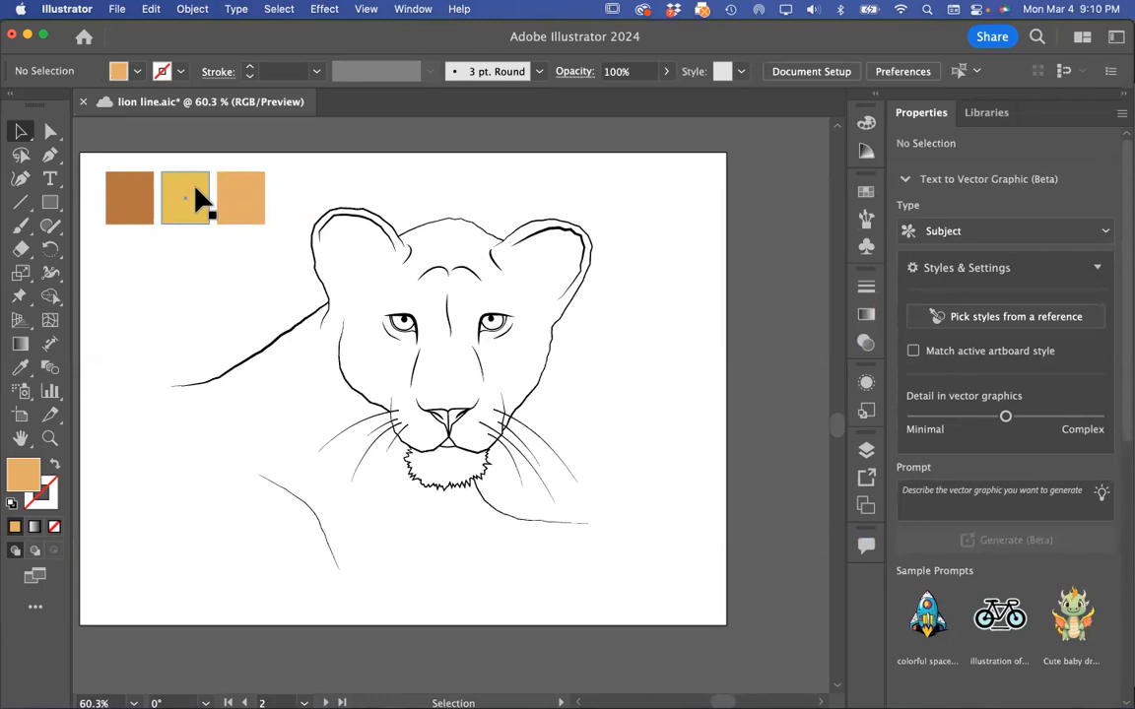
{"action": "key", "text": "i"}
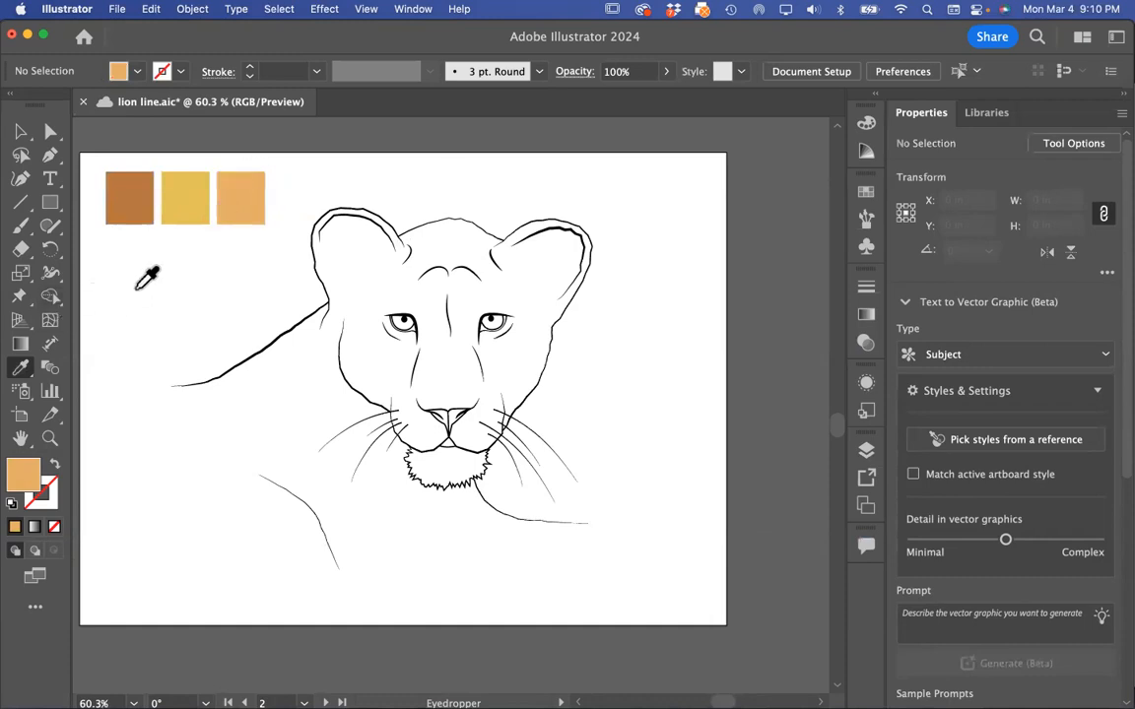
{"action": "key", "text": "k"}
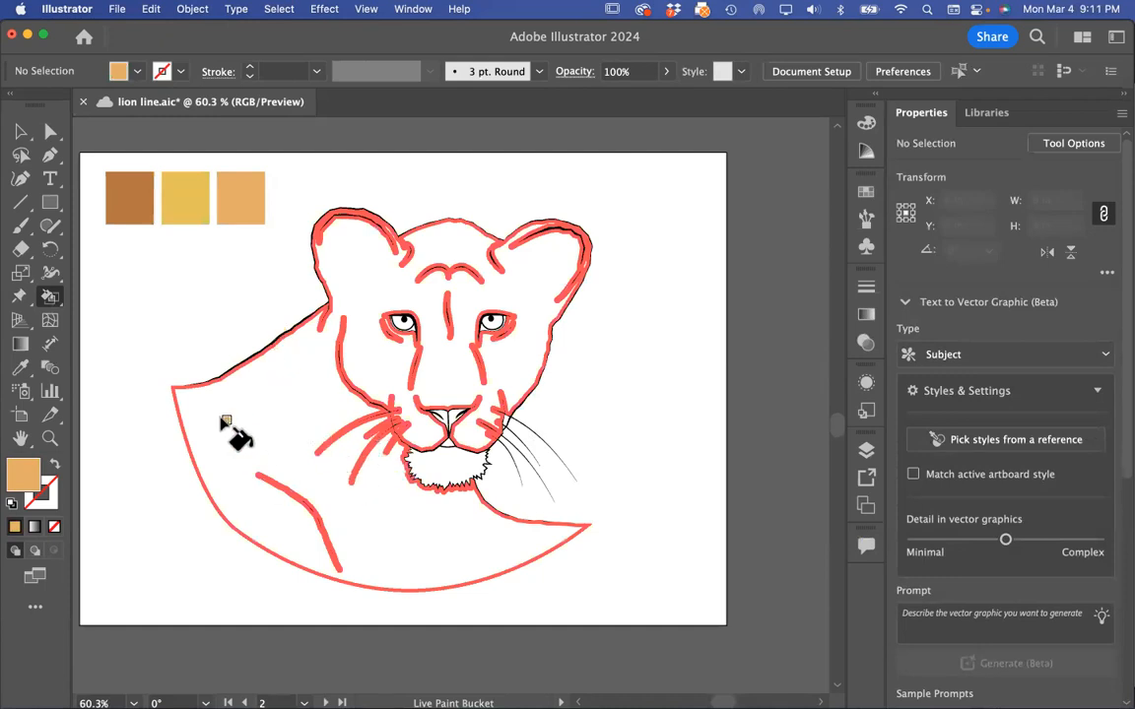
{"action": "left_click", "coordinate": [293, 396]}
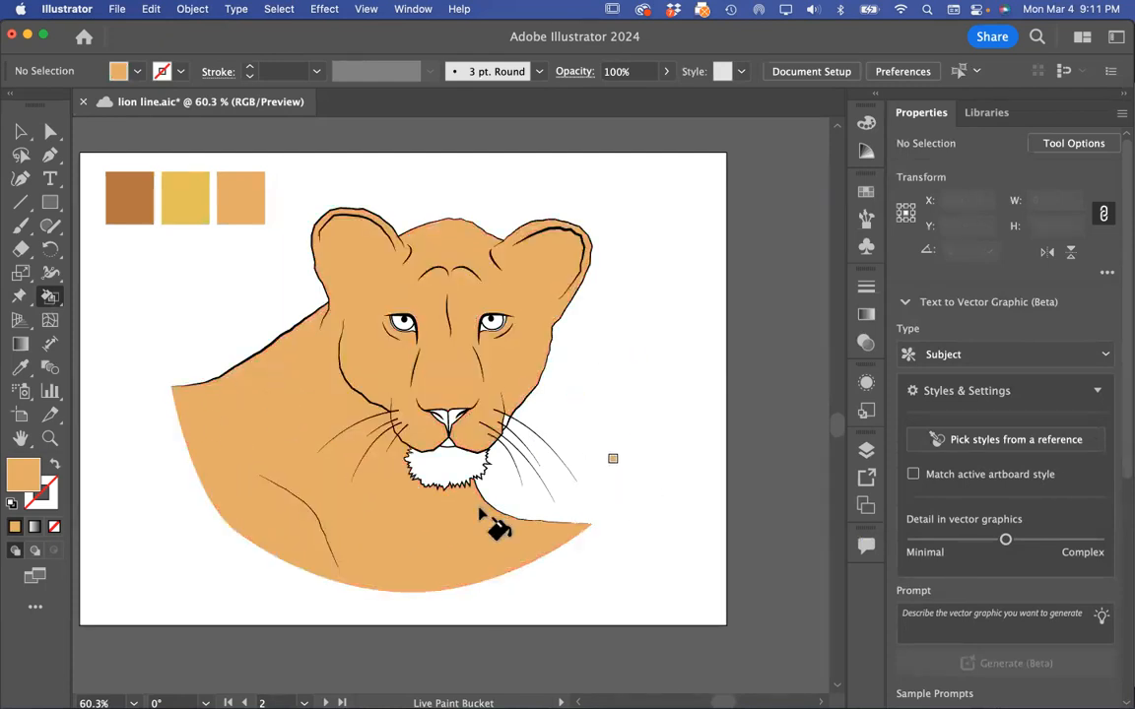
- Fill the small white patches between the right whiskers and the cheek outline with the same light orange
{"action": "scroll", "coordinate": [539, 436], "scroll_direction": "up", "scroll_amount": 4}
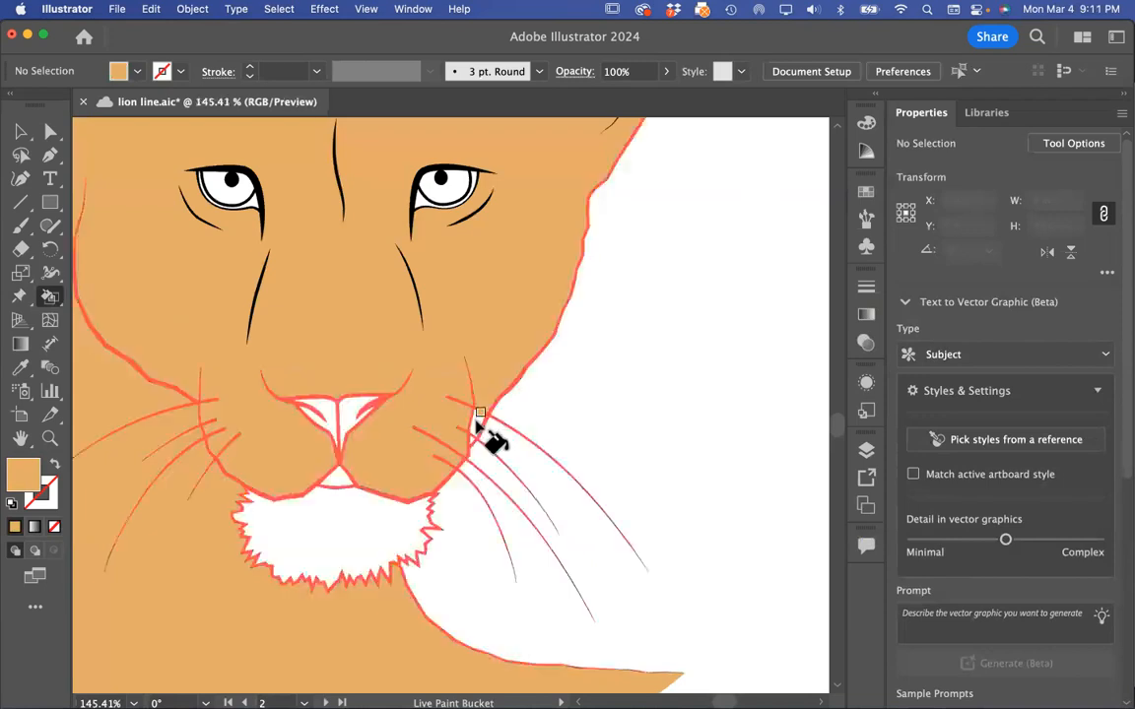
{"action": "scroll", "coordinate": [478, 426], "scroll_direction": "up", "scroll_amount": 4}
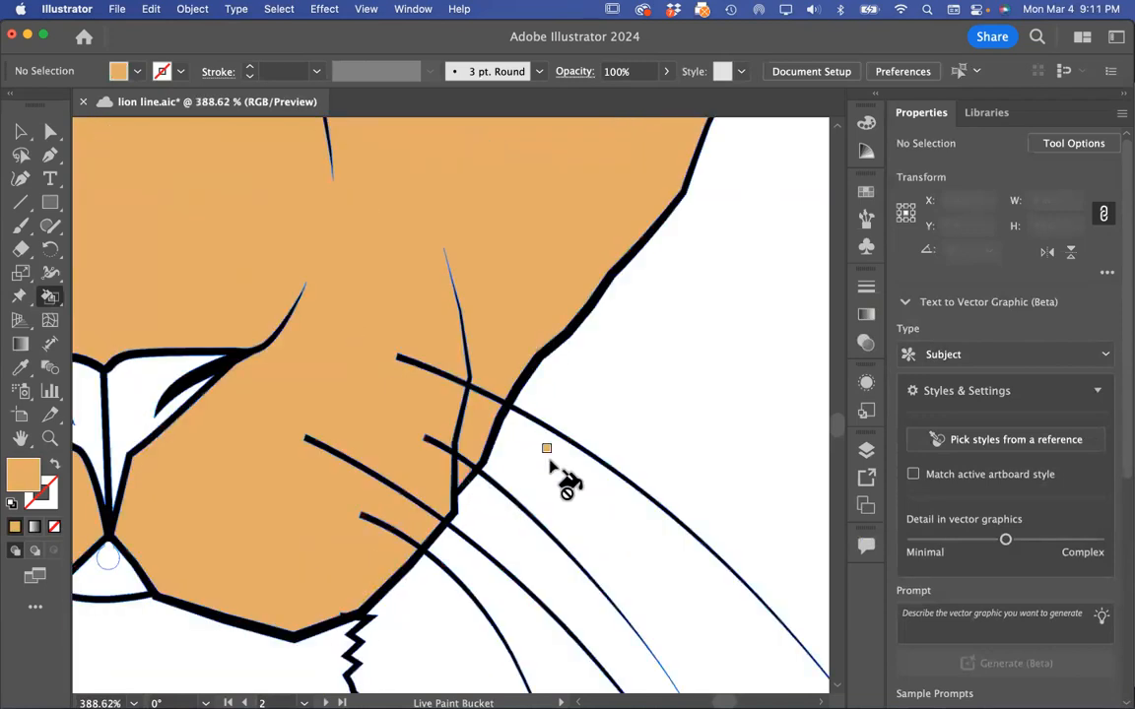
{"action": "scroll", "coordinate": [551, 465], "scroll_direction": "down", "scroll_amount": 6}
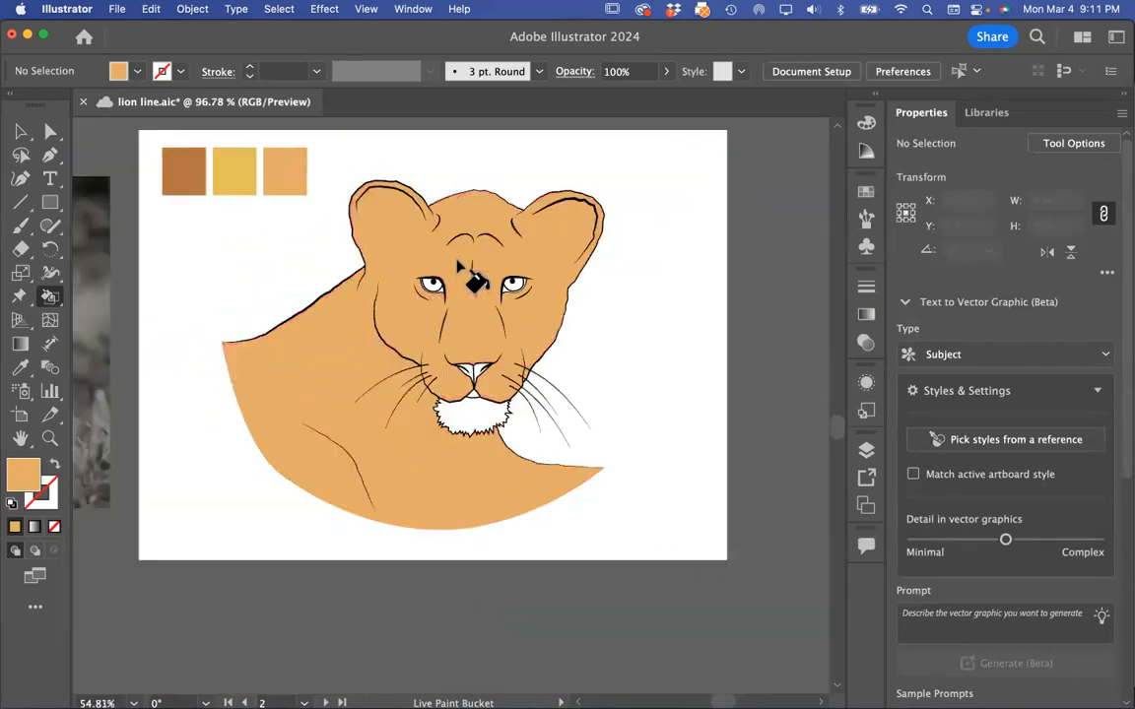
- Change the fill colour to a less saturated tan and paint the beard and the small triangular mouth area above it
{"action": "scroll", "coordinate": [519, 422], "scroll_direction": "up", "scroll_amount": 5}
{"action": "scroll", "coordinate": [542, 425], "scroll_direction": "down", "scroll_amount": 1}
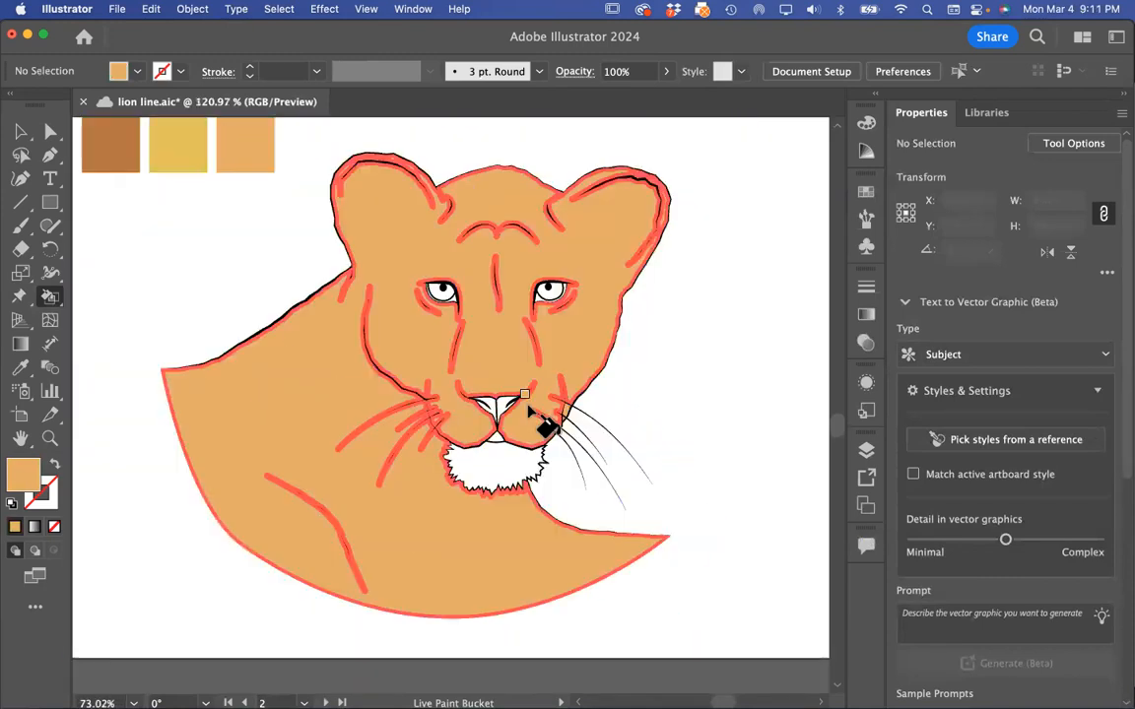
{"action": "scroll", "coordinate": [532, 426], "scroll_direction": "down", "scroll_amount": 2}
{"action": "scroll", "coordinate": [524, 433], "scroll_direction": "up", "scroll_amount": 4}
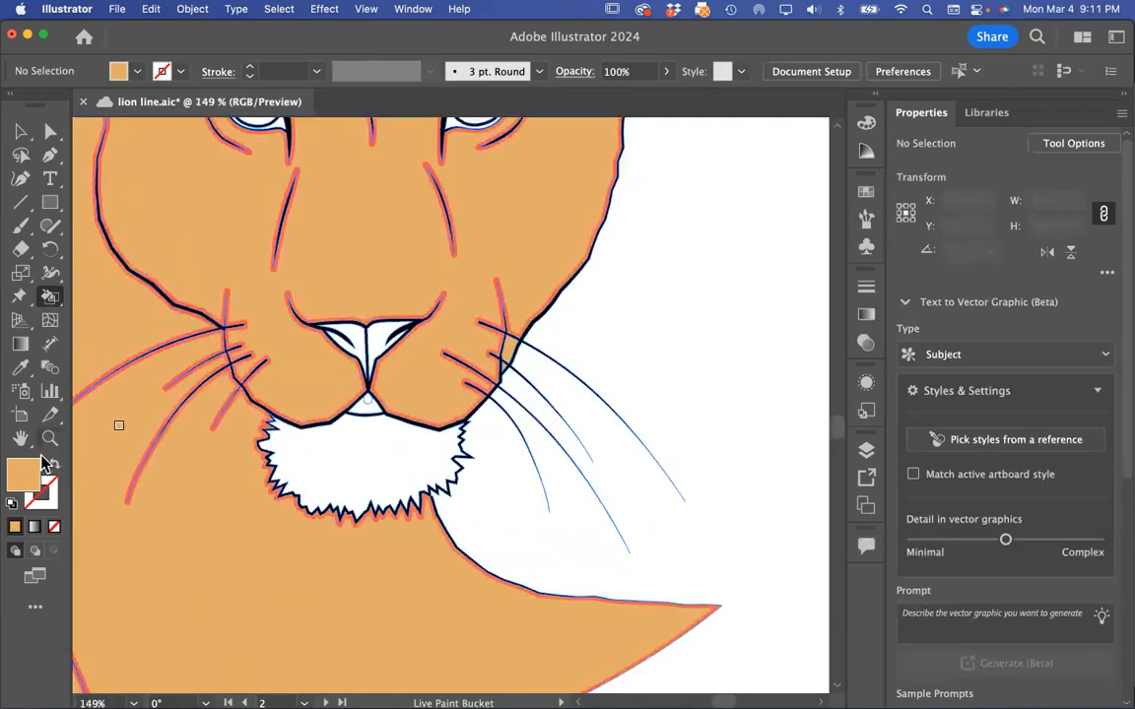
{"action": "double_click", "coordinate": [25, 477]}
{"action": "left_click_drag", "start_coordinate": [814, 422], "coordinate": [812, 431]}
{"action": "left_click", "coordinate": [1005, 266]}
{"action": "left_click", "coordinate": [416, 423]}
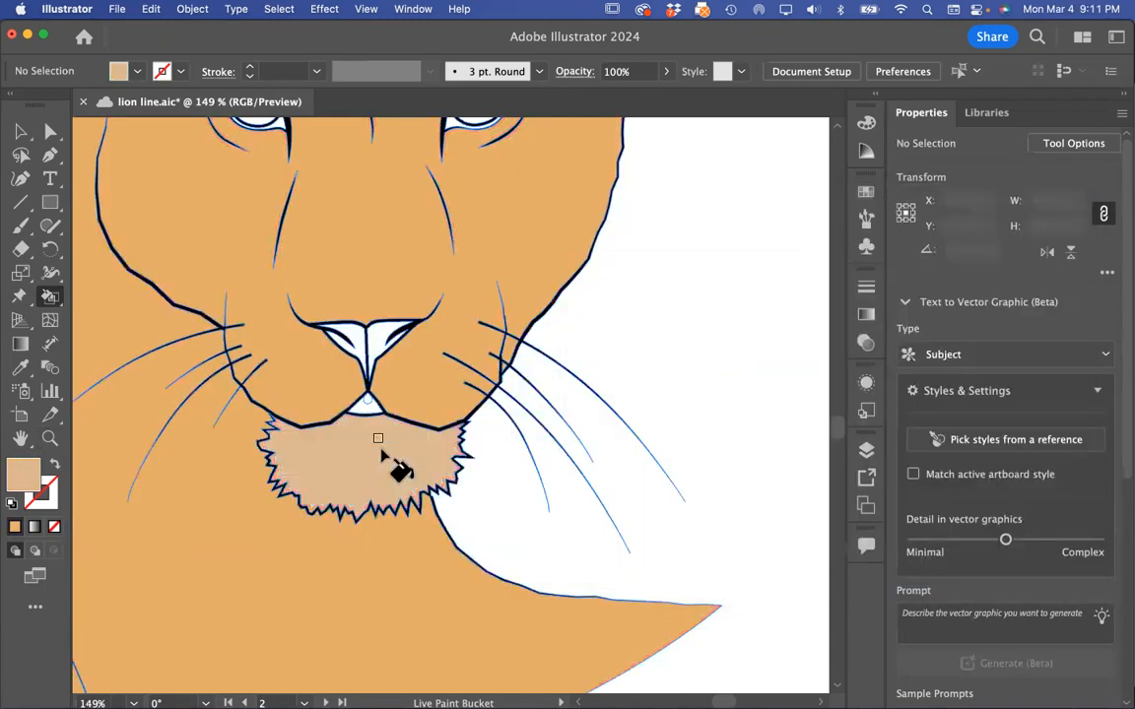
{"action": "scroll", "coordinate": [384, 439], "scroll_direction": "up", "scroll_amount": 4}
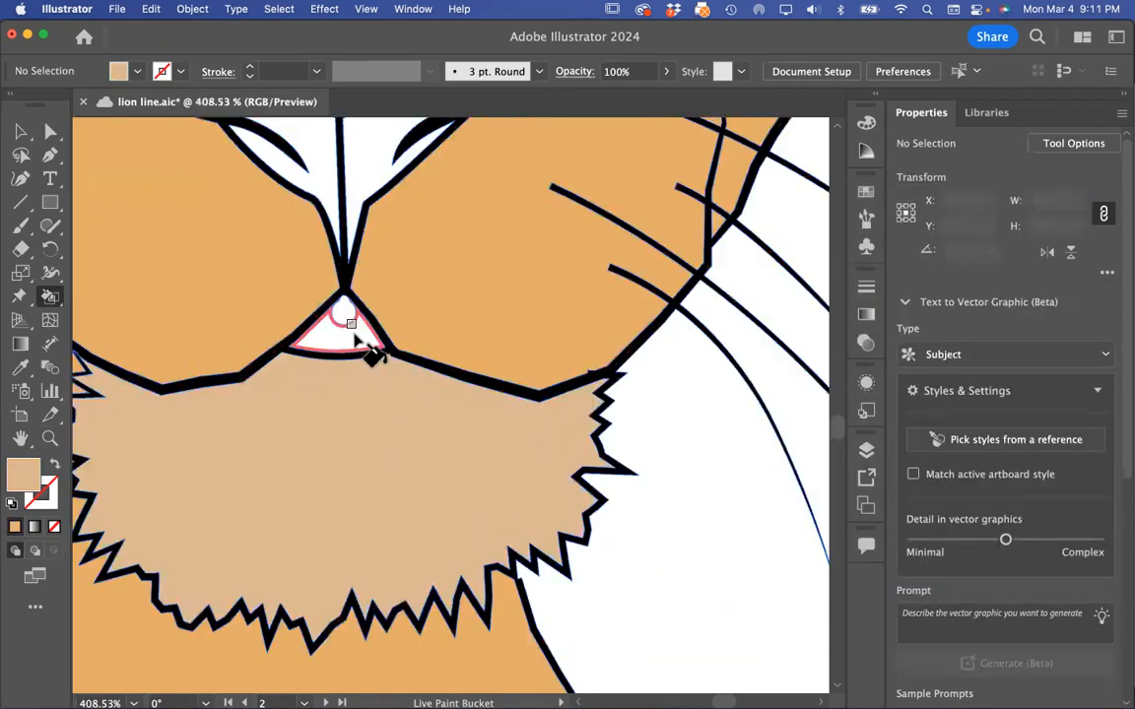
{"action": "left_click", "coordinate": [358, 340]}
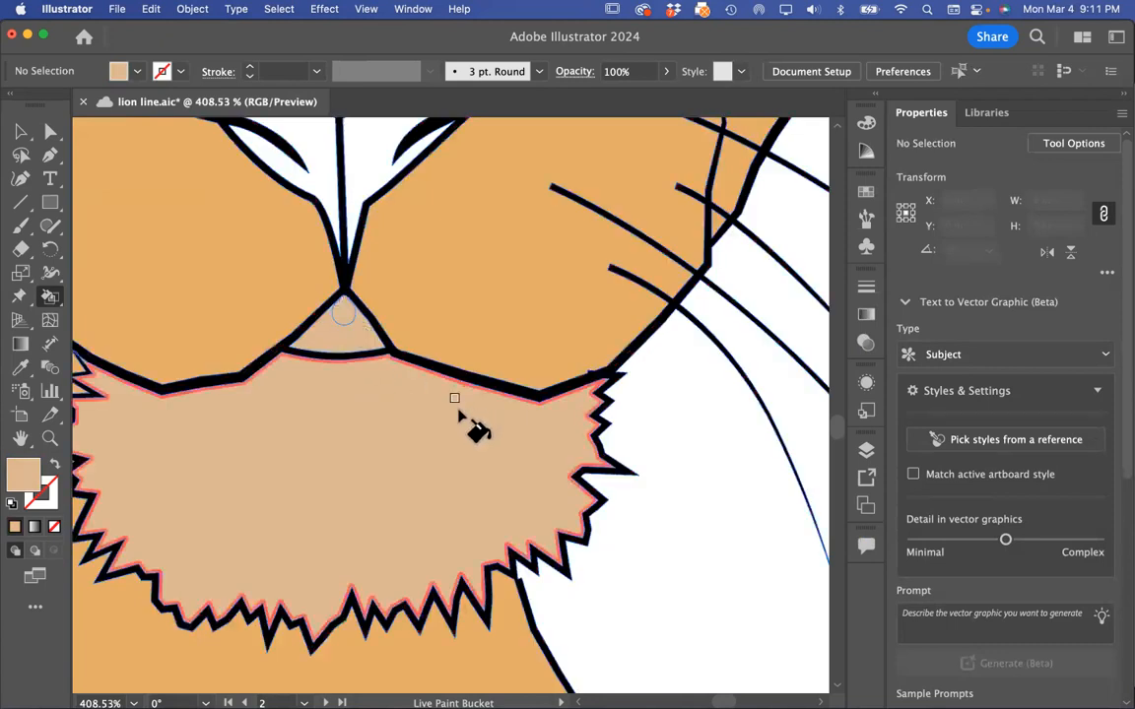
- Sample the brown swatch and use the Live Paint Bucket to recolour the nose, jaw, beard, whisker and outer right-ear outlines
{"action": "scroll", "coordinate": [471, 423], "scroll_direction": "down", "scroll_amount": 6}
{"action": "scroll", "coordinate": [463, 424], "scroll_direction": "down", "scroll_amount": 3}
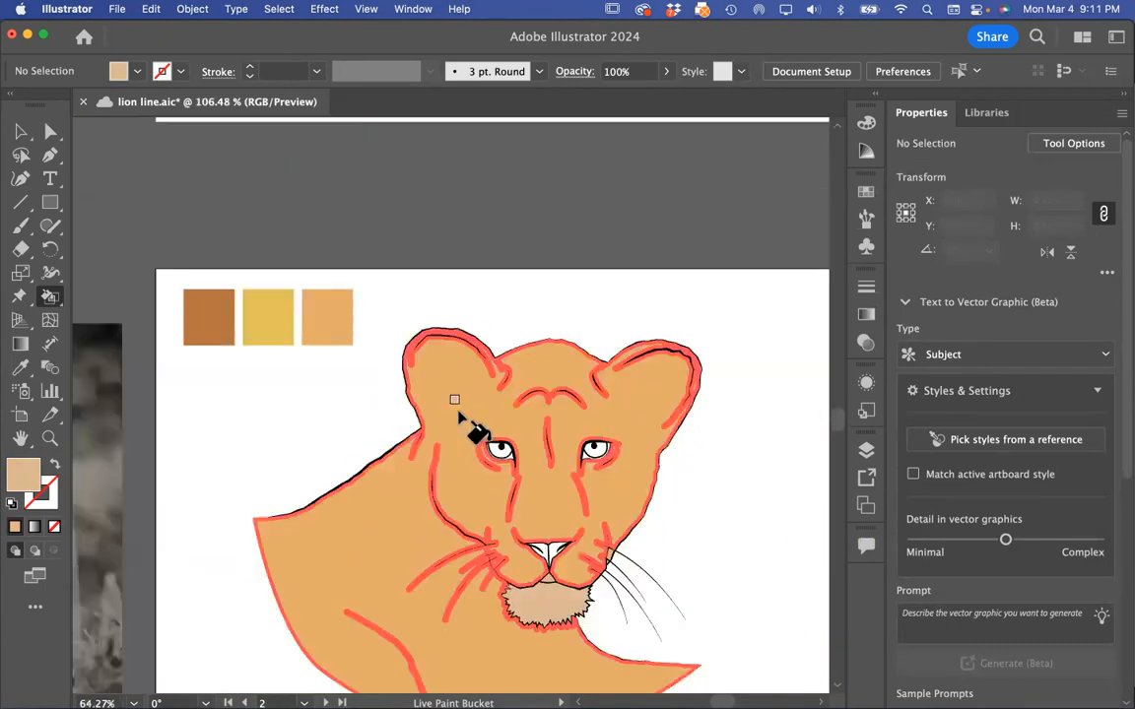
{"action": "left_click", "coordinate": [20, 366]}
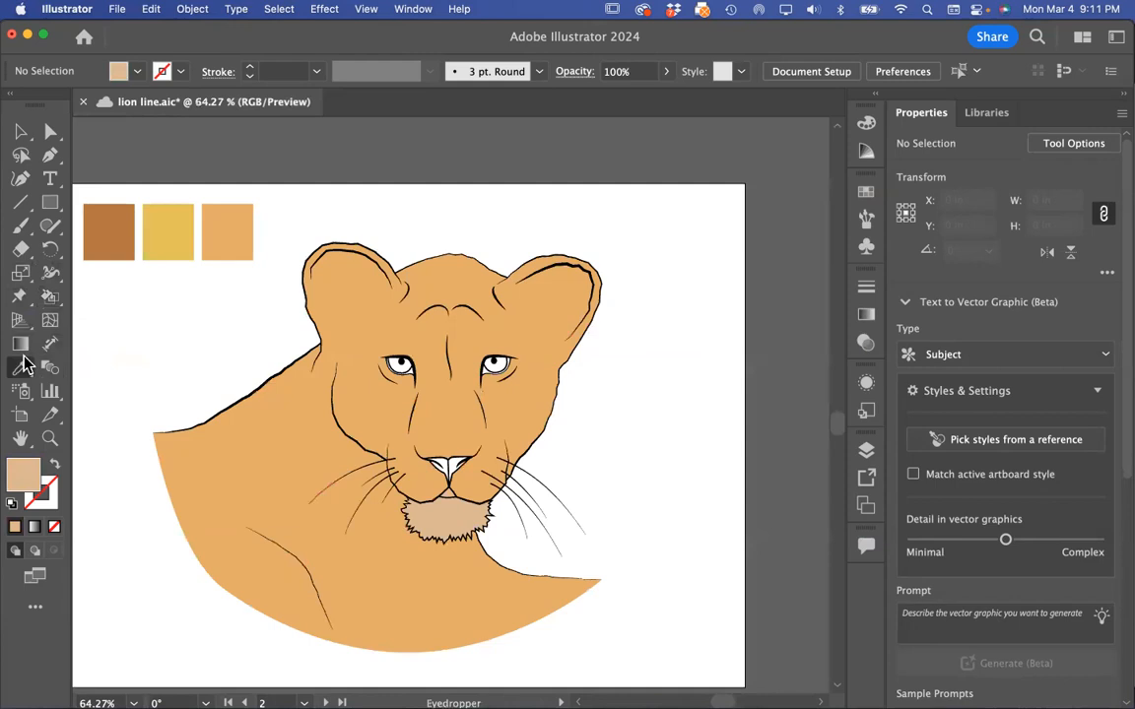
{"action": "left_click", "coordinate": [112, 228]}
{"action": "left_click", "coordinate": [48, 297]}
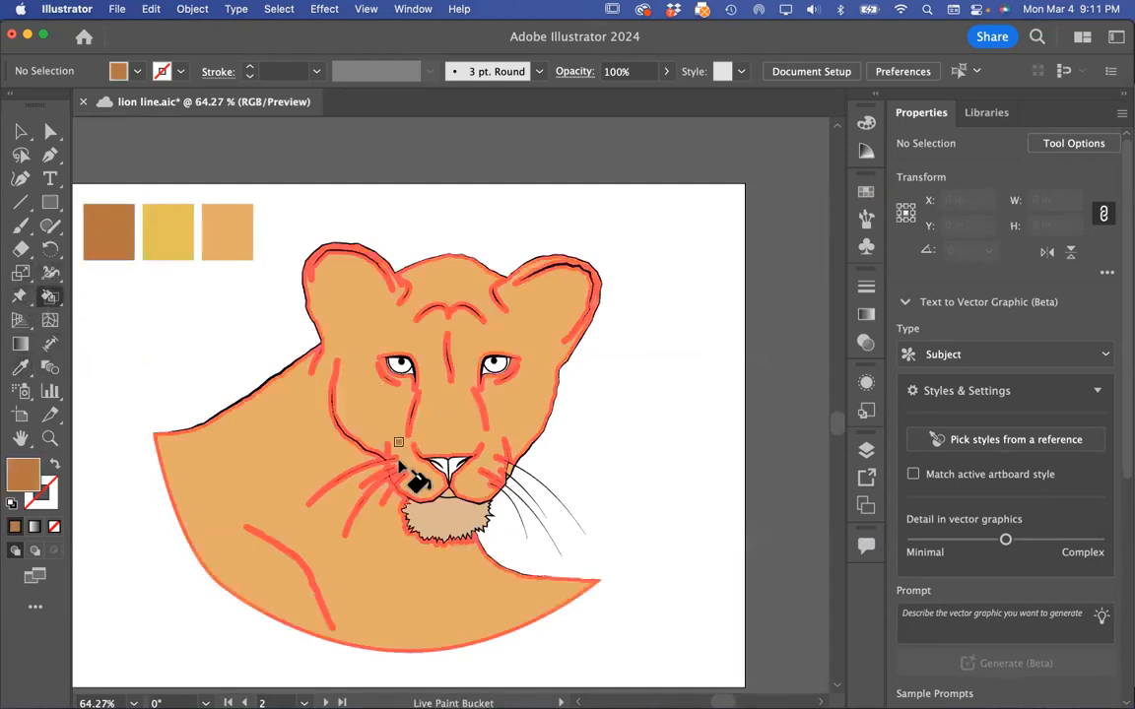
{"action": "scroll", "coordinate": [413, 468], "scroll_direction": "up", "scroll_amount": 4}
{"action": "scroll", "coordinate": [537, 557], "scroll_direction": "down", "scroll_amount": 4}
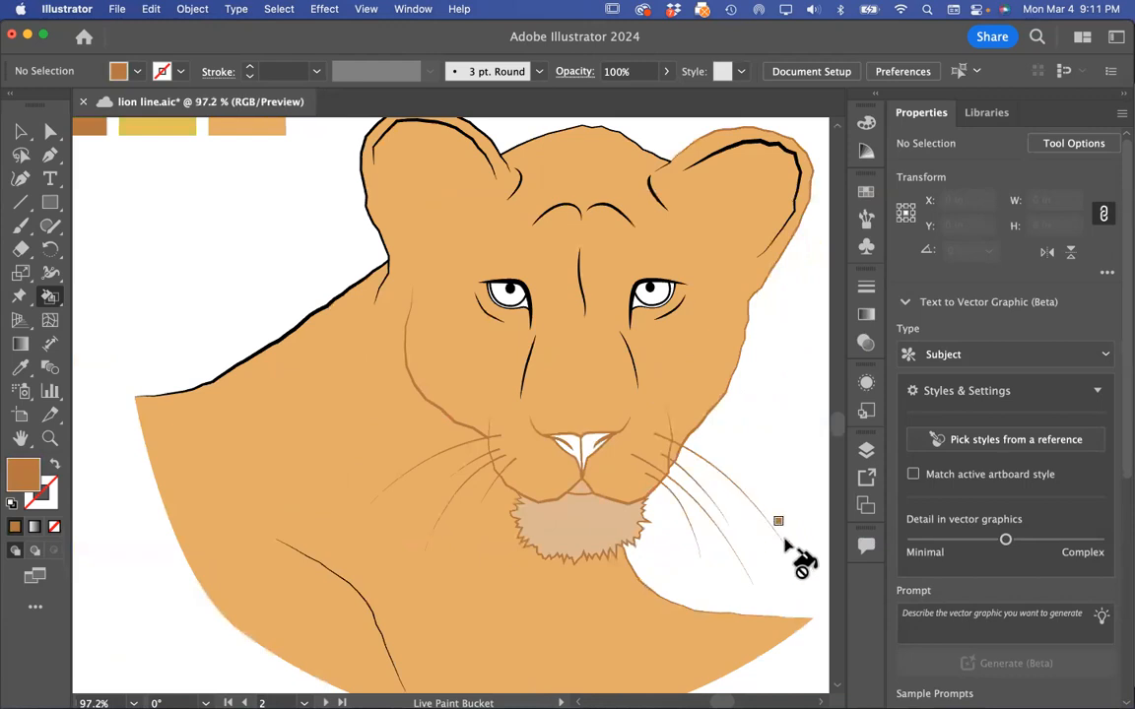
- Recolour the outline of the lion's left eye with the brown fill using the Live Paint Bucket
{"action": "scroll", "coordinate": [678, 506], "scroll_direction": "up", "scroll_amount": 3}
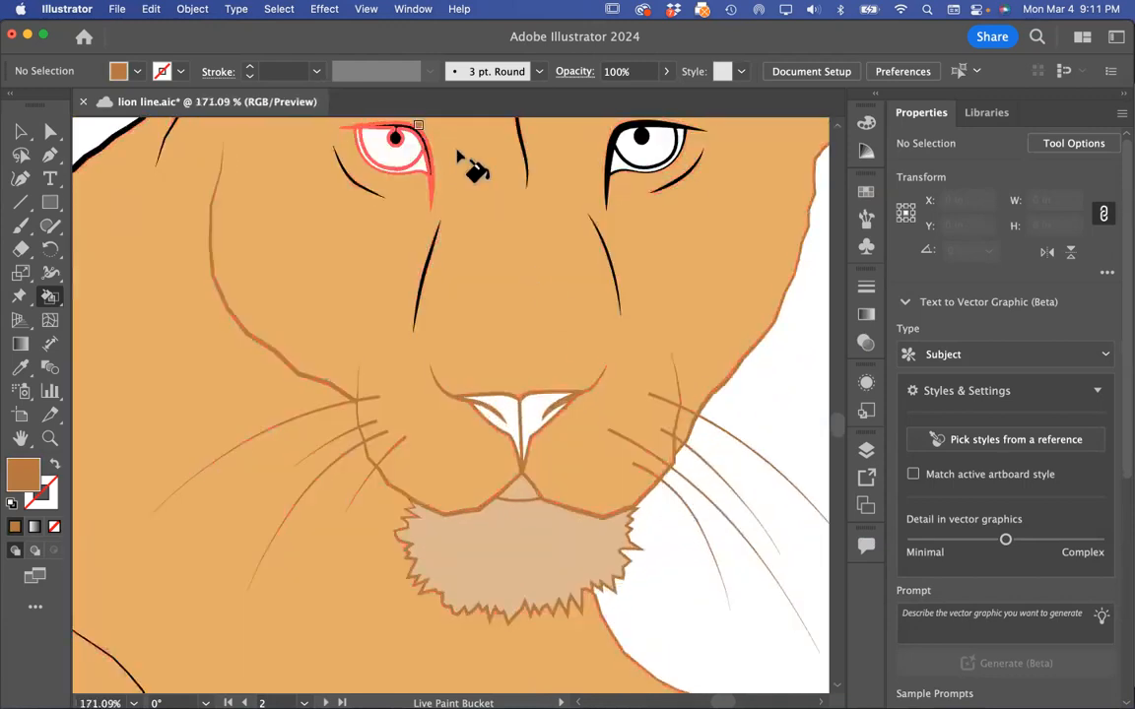
{"action": "left_click", "coordinate": [414, 142]}
{"action": "scroll", "coordinate": [679, 266], "scroll_direction": "down", "scroll_amount": 4}
{"action": "scroll", "coordinate": [748, 335], "scroll_direction": "down", "scroll_amount": 3}
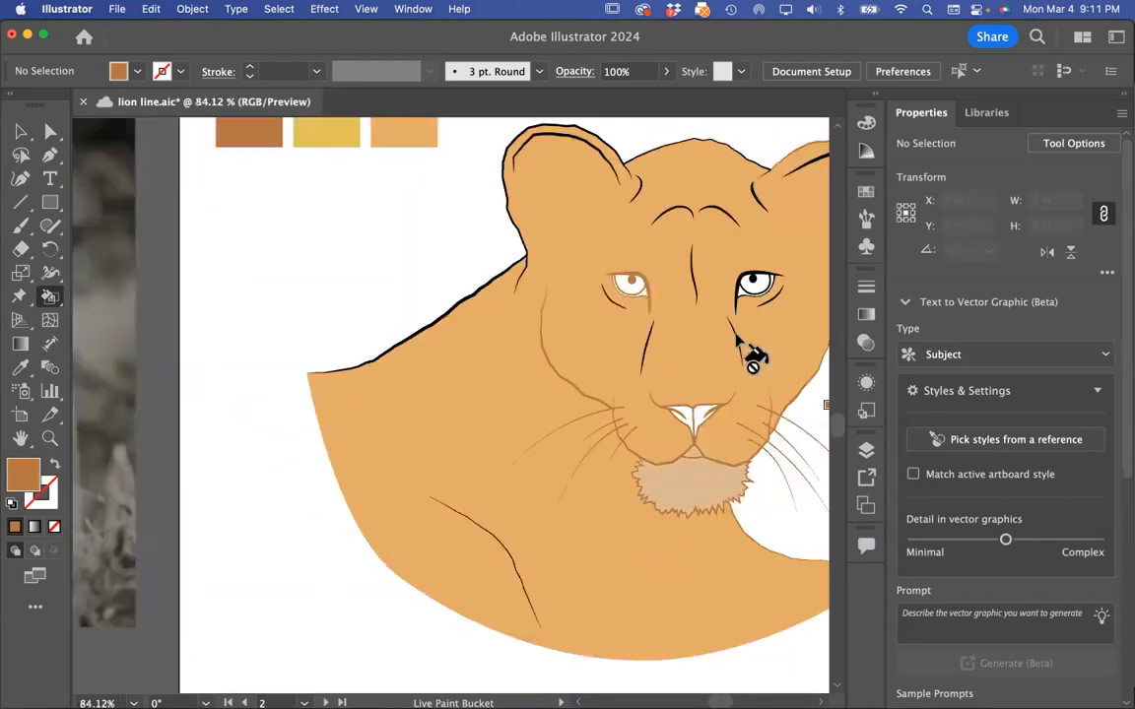
- Paint the small triangular mouth area above the beard brown and save the document
{"action": "scroll", "coordinate": [585, 452], "scroll_direction": "up", "scroll_amount": 3}
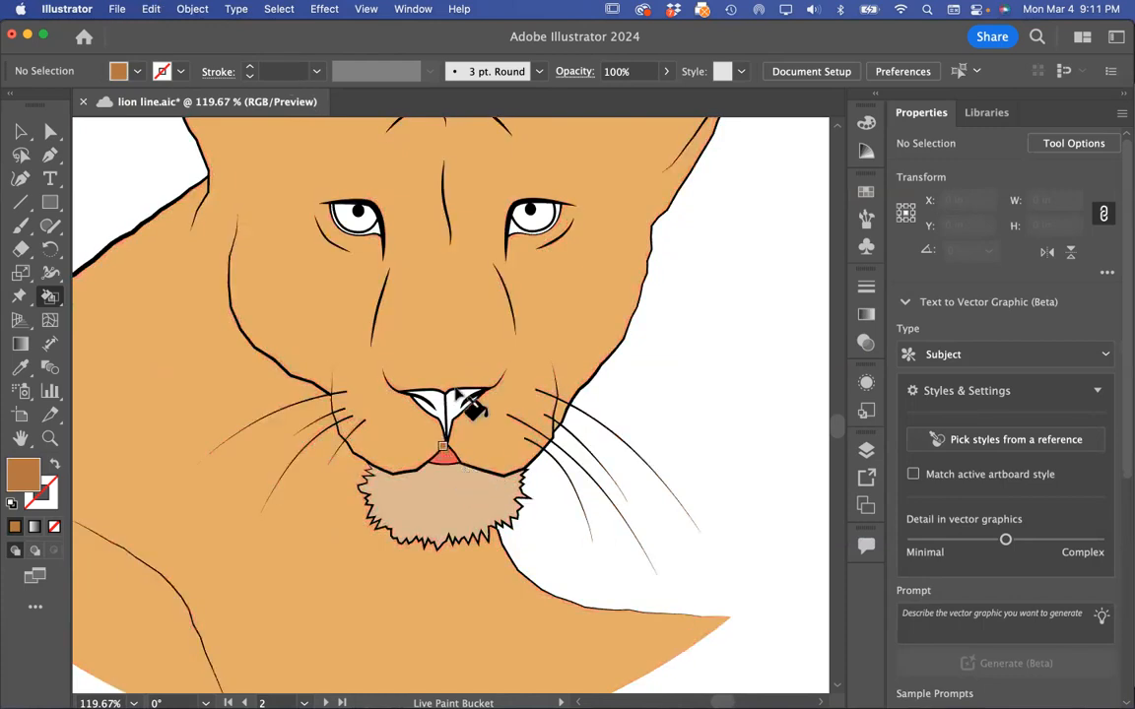
{"action": "key", "text": "super+0"}
{"action": "key", "text": "super+s"}
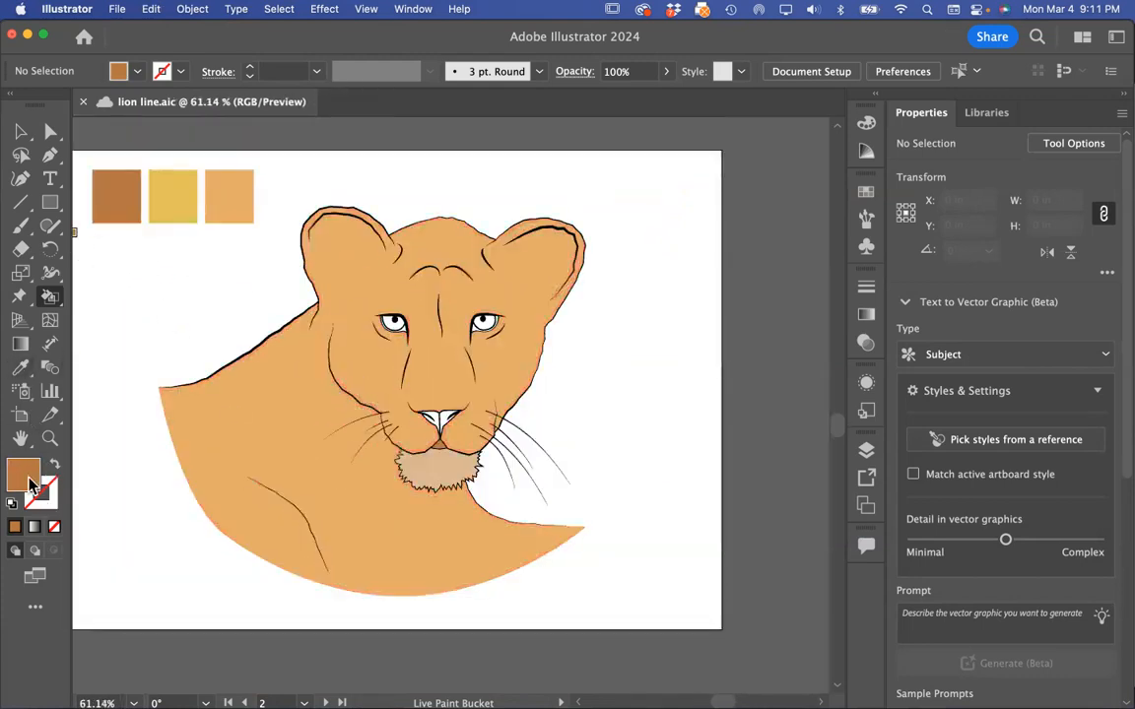
- Set the fill to a very dark, desaturated brown and paint the narrow rim and corner areas inside both eyes
{"action": "double_click", "coordinate": [29, 485]}
{"action": "mouse_move", "coordinate": [600, 398]}
{"action": "left_mouse_down"}
{"action": "mouse_move", "coordinate": [538, 378]}
{"action": "mouse_move", "coordinate": [532, 437]}
{"action": "left_mouse_up"}
{"action": "left_click_drag", "start_coordinate": [625, 457], "coordinate": [538, 463]}
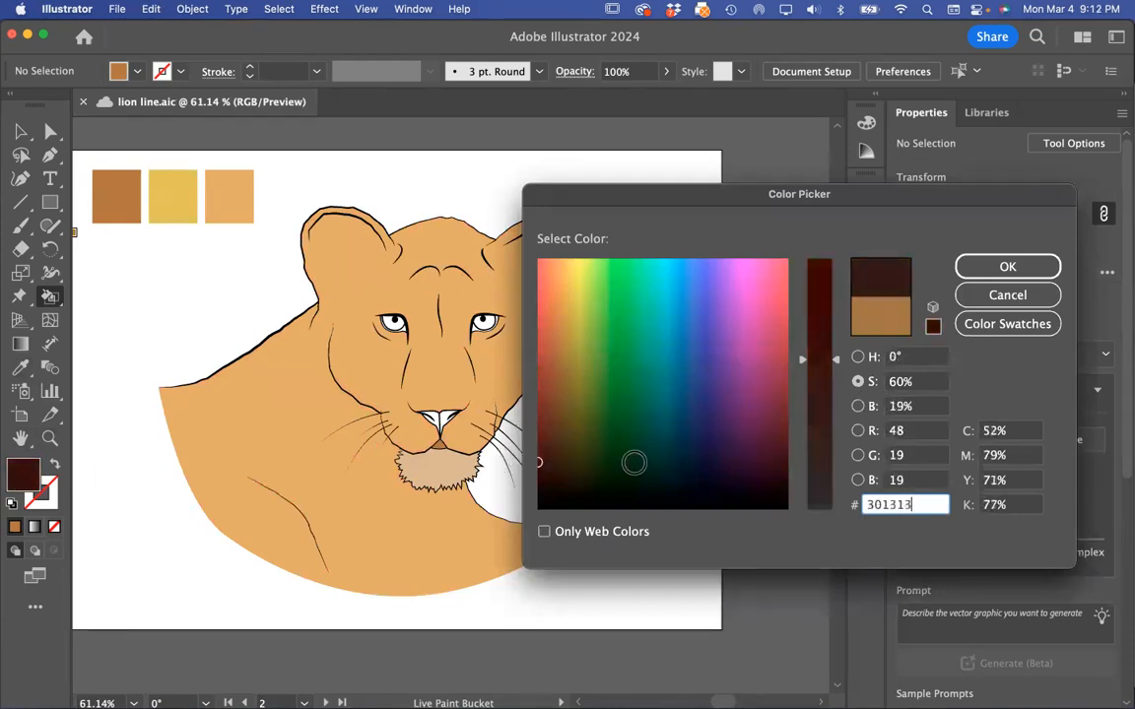
{"action": "left_click_drag", "start_coordinate": [825, 359], "coordinate": [825, 446]}
{"action": "left_click", "coordinate": [1007, 267]}
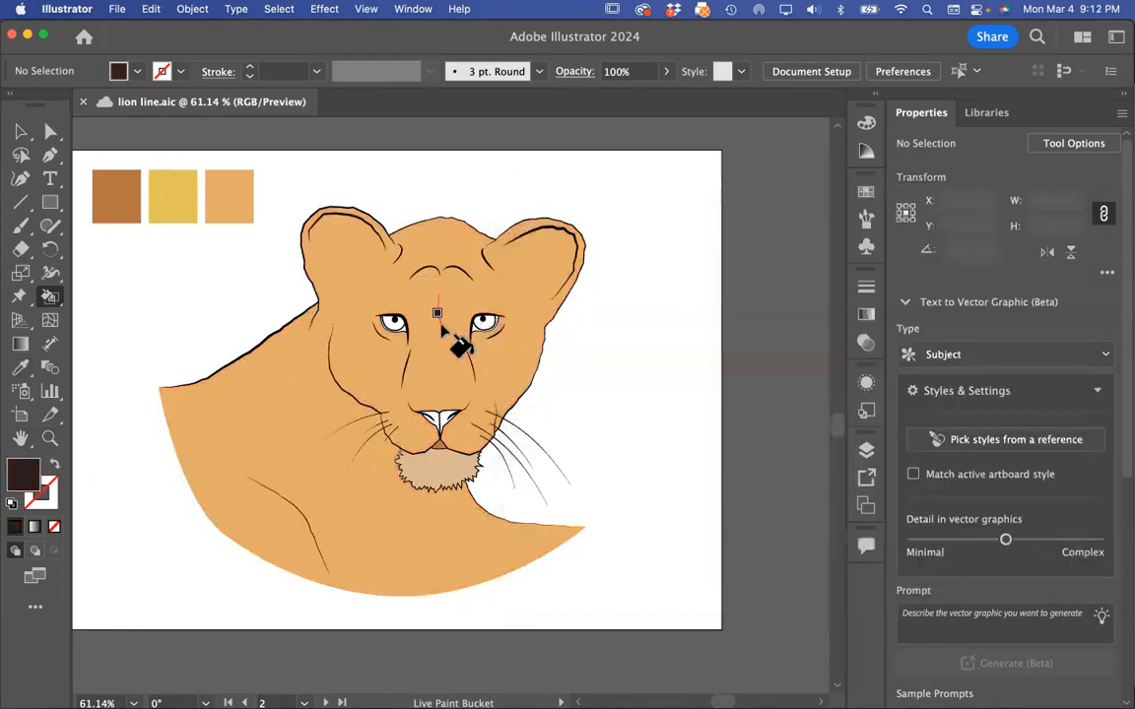
{"action": "scroll", "coordinate": [435, 309], "scroll_direction": "up", "scroll_amount": 5}
{"action": "left_click", "coordinate": [571, 347]}
{"action": "scroll", "coordinate": [614, 428], "scroll_direction": "down", "scroll_amount": 4}
{"action": "scroll", "coordinate": [614, 428], "scroll_direction": "down", "scroll_amount": 2}
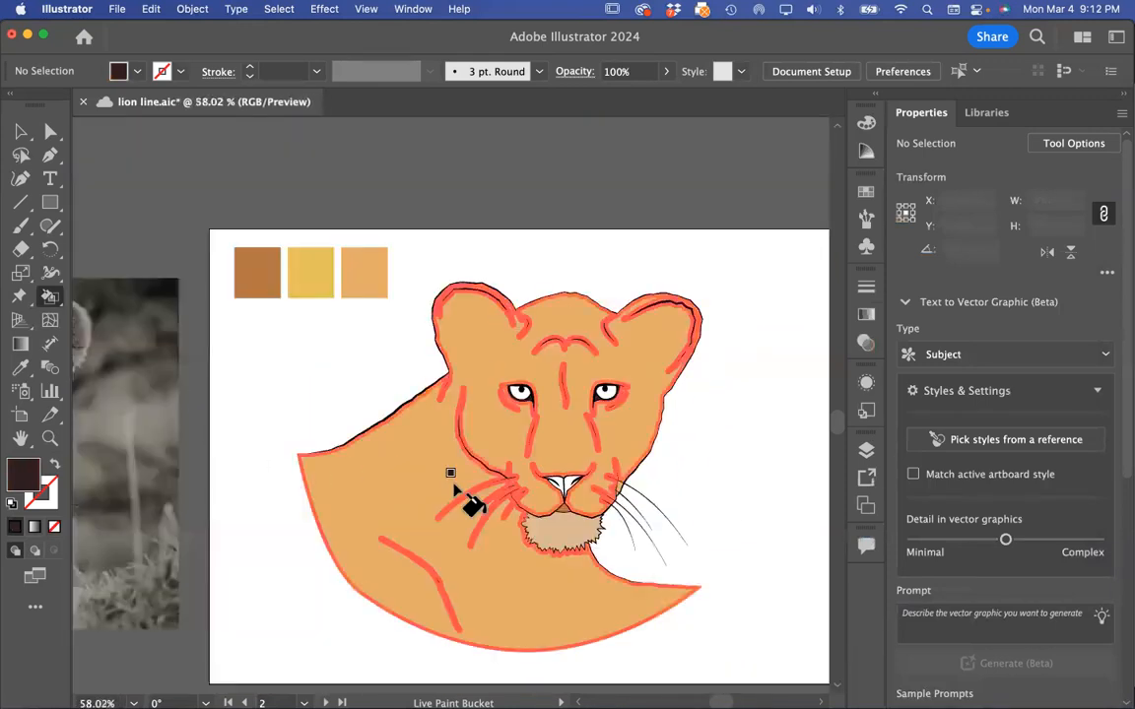
- Sample the yellow swatch and fill the irises of both eyes with it using the Live Paint Bucket
{"action": "left_click", "coordinate": [20, 366]}
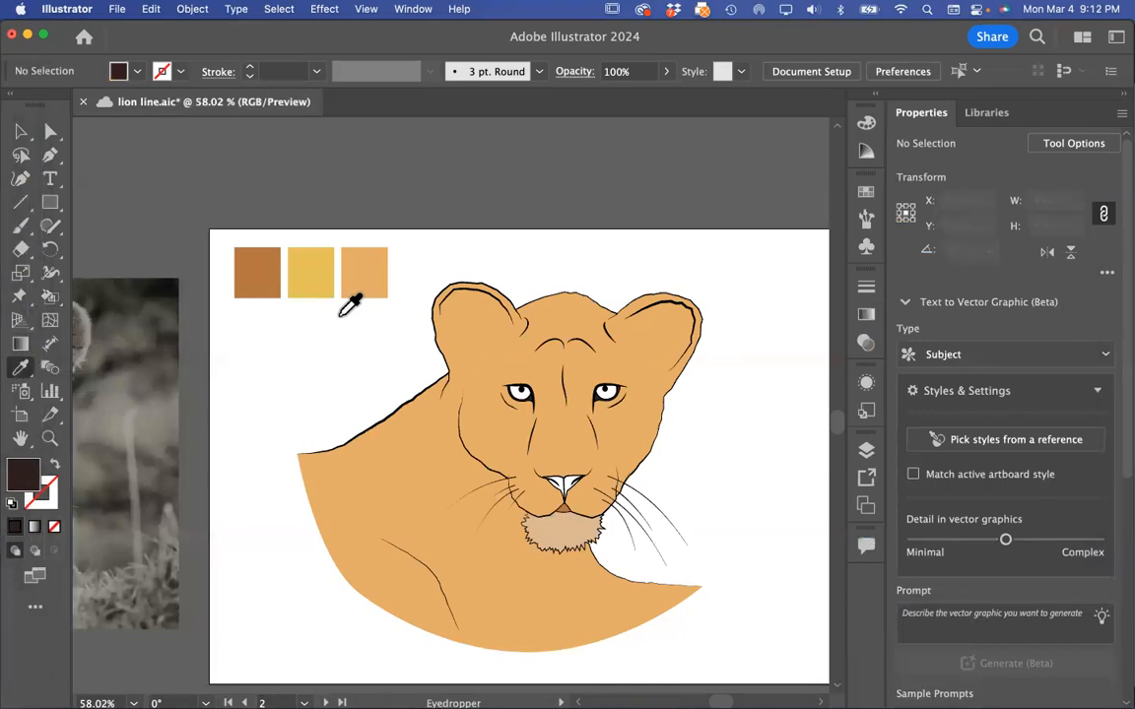
{"action": "left_click", "coordinate": [314, 260]}
{"action": "left_click", "coordinate": [50, 296]}
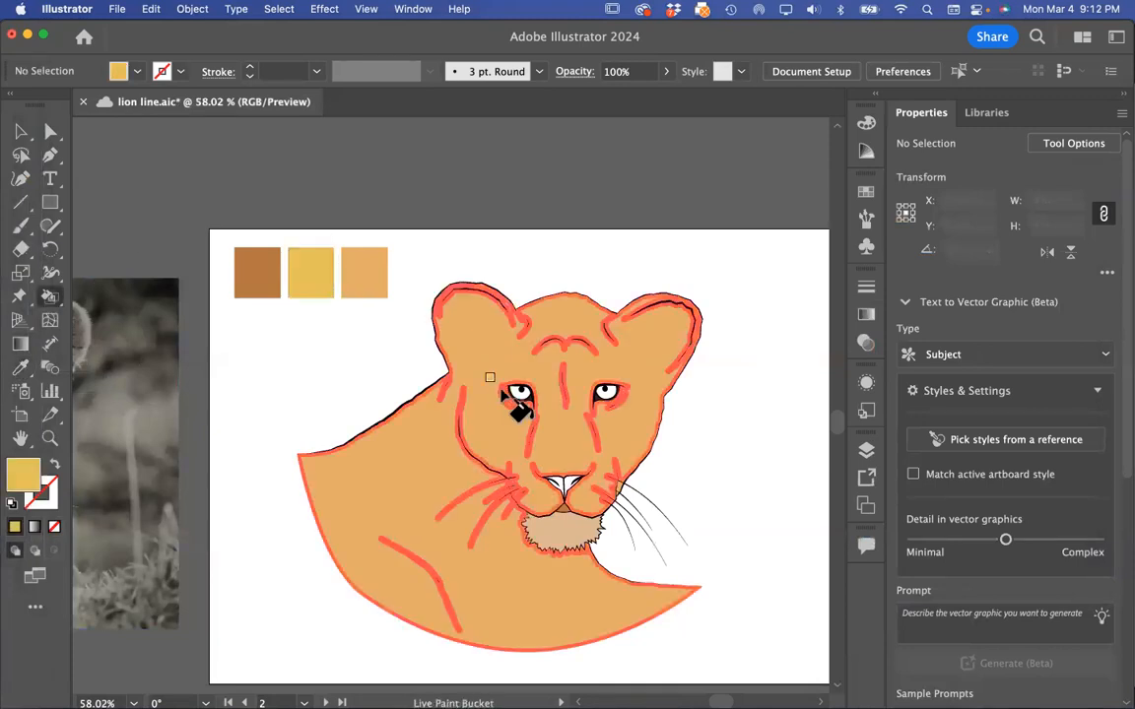
{"action": "left_click", "coordinate": [513, 383]}
{"action": "left_click", "coordinate": [605, 390]}
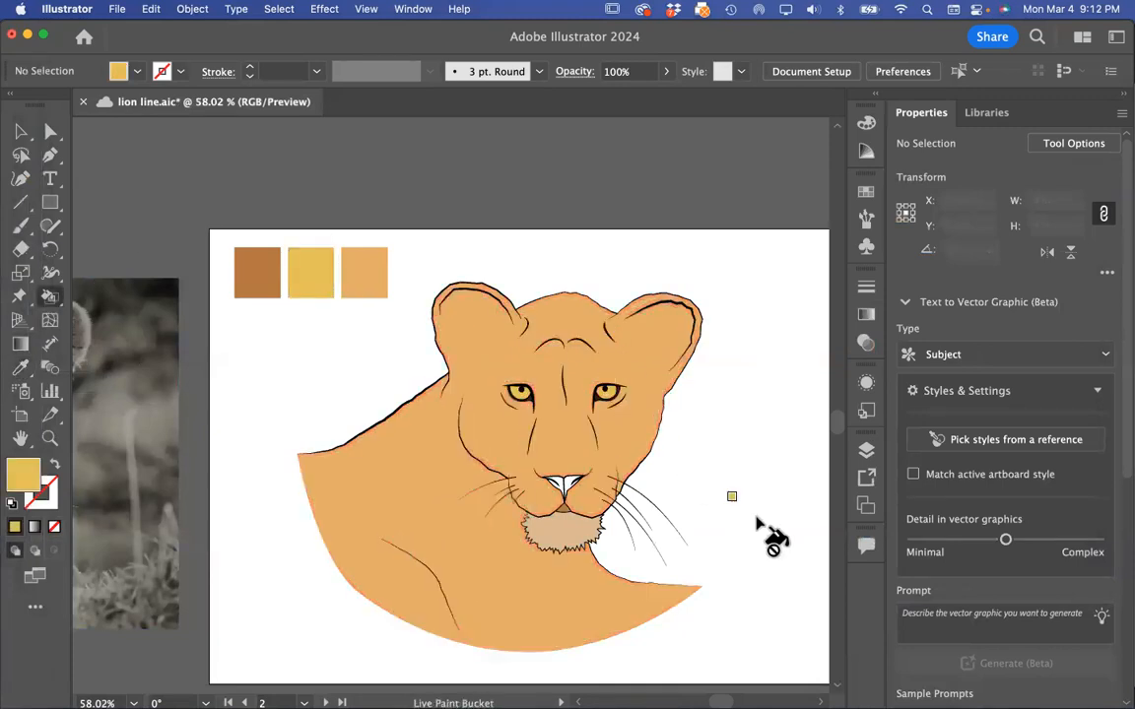
- Set the fill colour to the pinkish orange eaac81 and paint the white areas of the nose
{"action": "scroll", "coordinate": [753, 465], "scroll_direction": "down", "scroll_amount": 1}
{"action": "scroll", "coordinate": [540, 464], "scroll_direction": "up", "scroll_amount": 5}
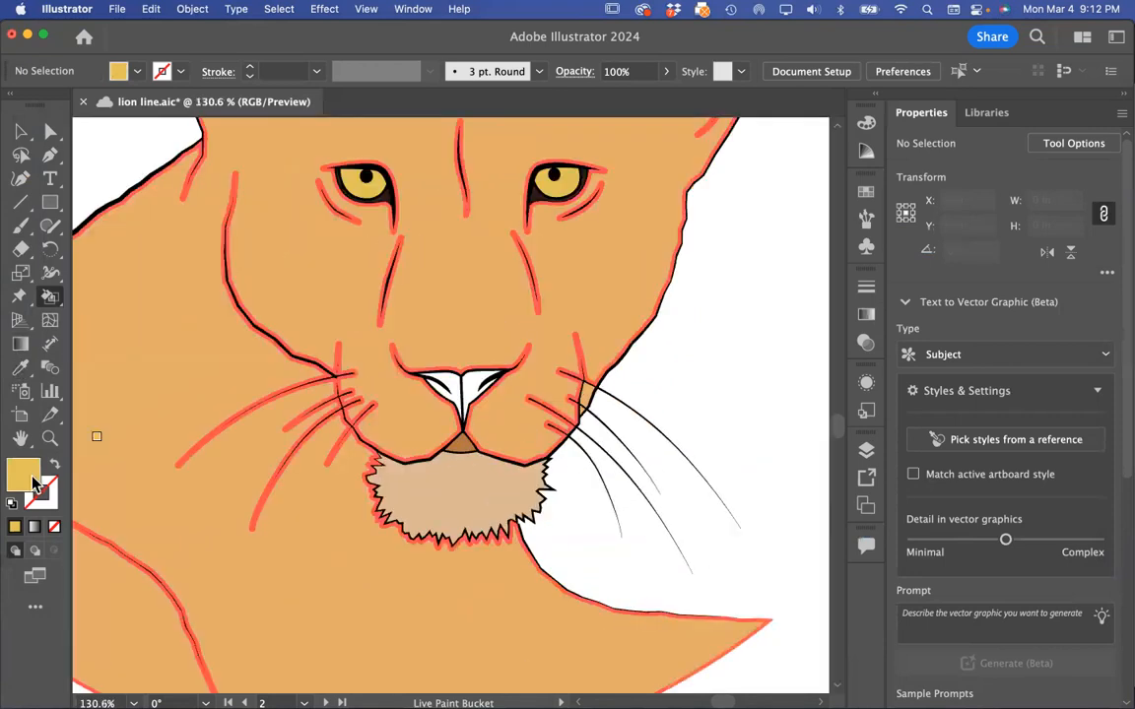
{"action": "double_click", "coordinate": [36, 483]}
{"action": "type", "text": "ea9963"}
{"action": "left_click_drag", "start_coordinate": [821, 415], "coordinate": [819, 399]}
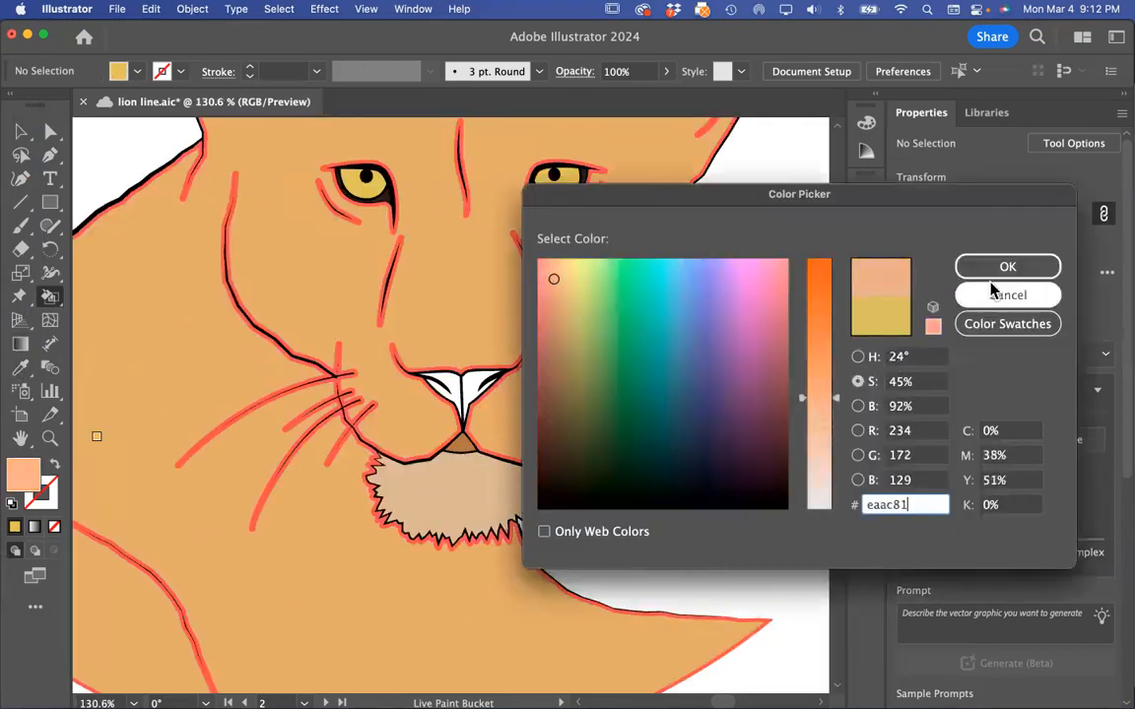
{"action": "left_click", "coordinate": [1007, 267]}
{"action": "left_click", "coordinate": [455, 383]}
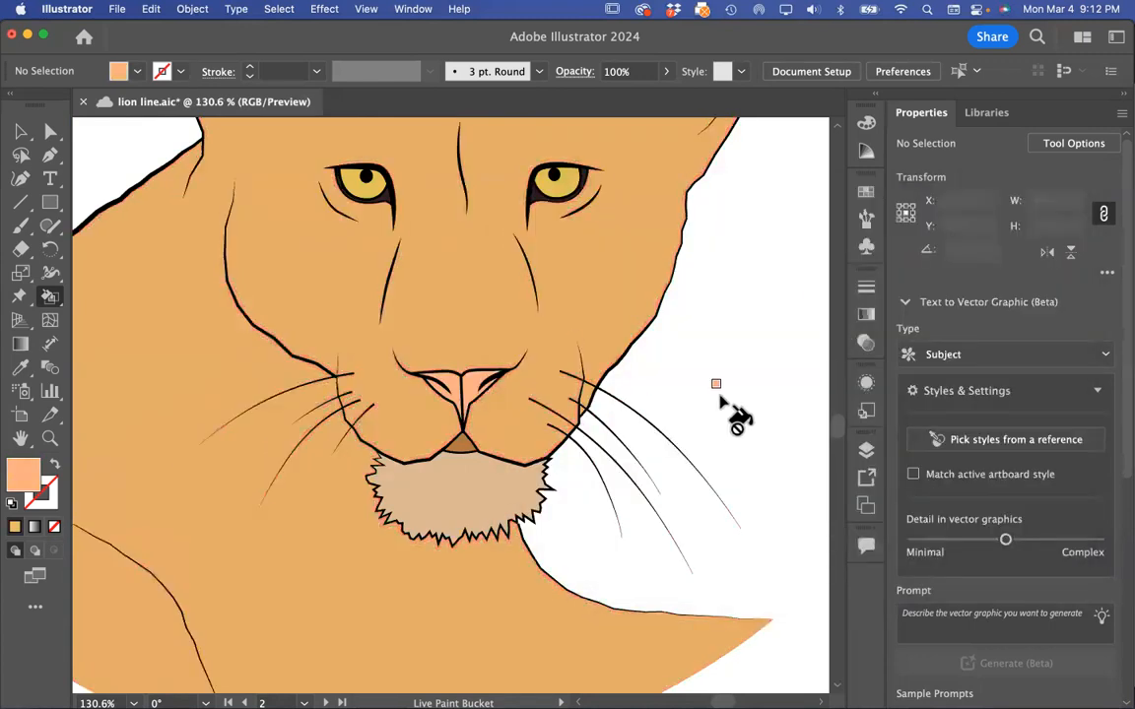
- Compare the coloured lion drawing with the reference photo beside it
{"action": "scroll", "coordinate": [722, 399], "scroll_direction": "down", "scroll_amount": 5}
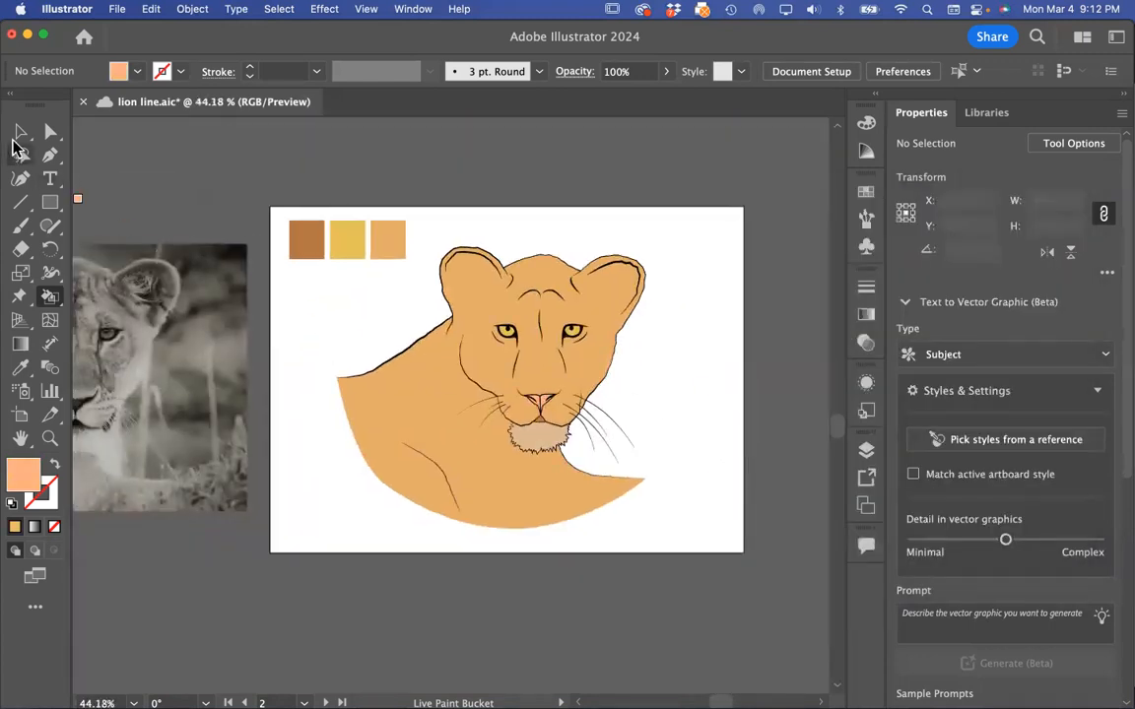
{"action": "left_click", "coordinate": [20, 131]}
{"action": "scroll", "coordinate": [641, 354], "scroll_direction": "right", "scroll_amount": 2}
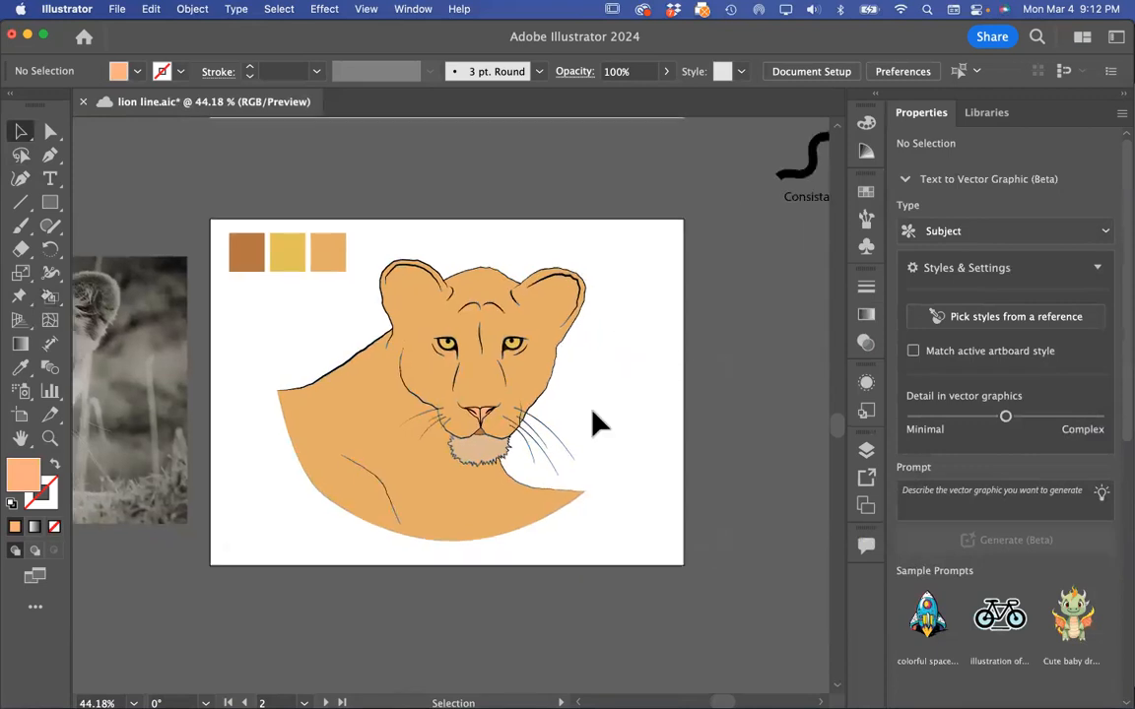
{"action": "scroll", "coordinate": [598, 423], "scroll_direction": "left", "scroll_amount": 5}
{"action": "scroll", "coordinate": [446, 449], "scroll_direction": "right", "scroll_amount": 2}
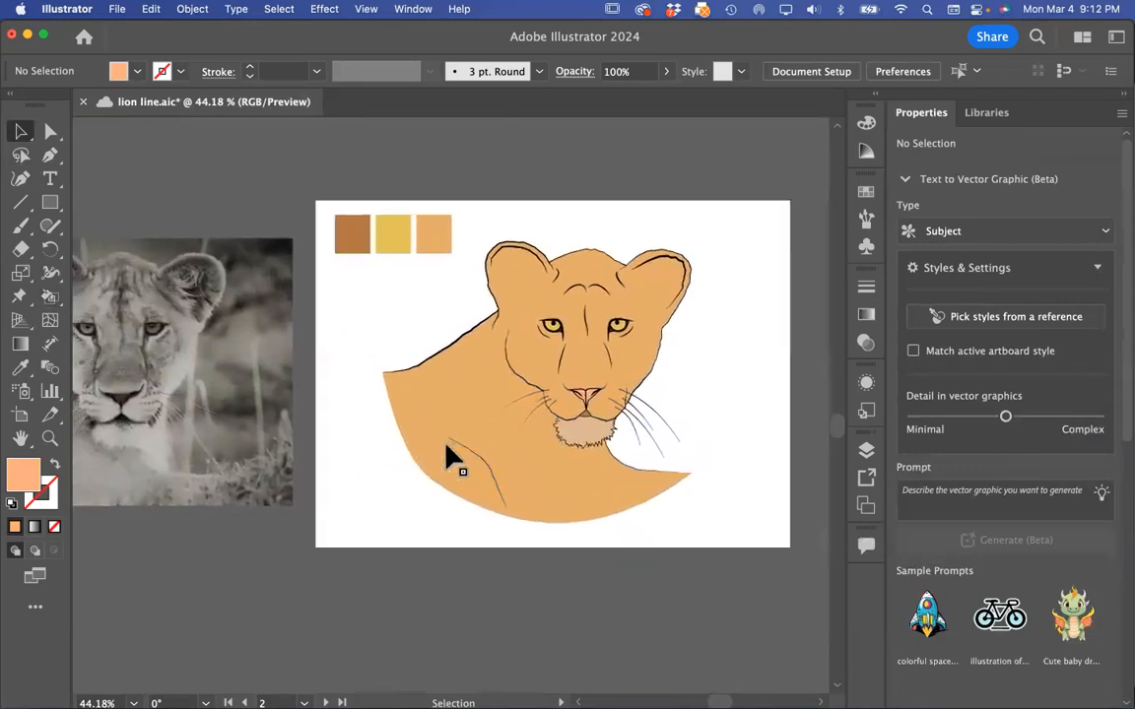
{"action": "scroll", "coordinate": [446, 448], "scroll_direction": "left", "scroll_amount": 3}
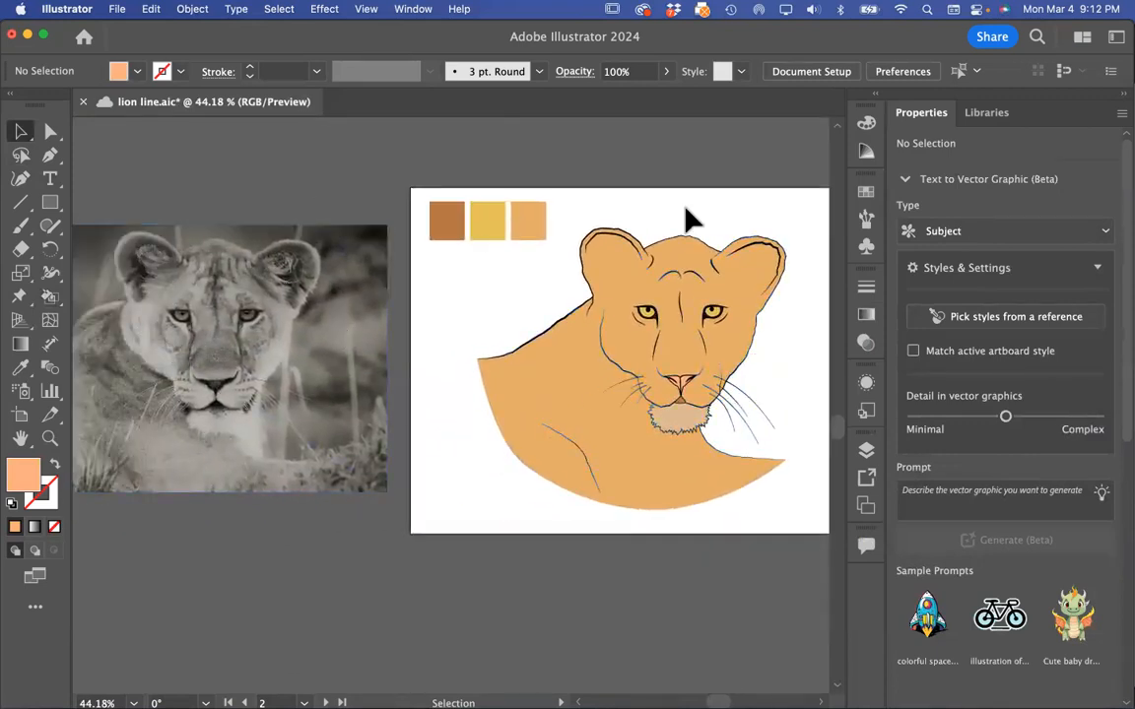
{"action": "scroll", "coordinate": [717, 380], "scroll_direction": "right", "scroll_amount": 3}
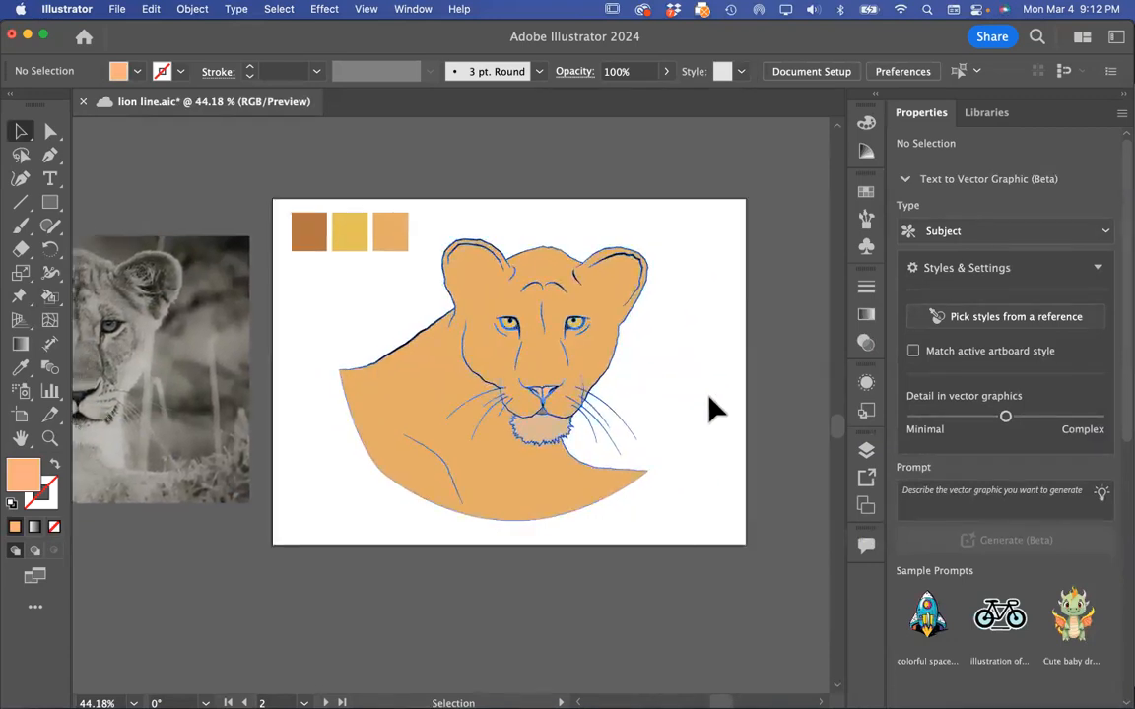
- Ready the Pen tool with no fill and no stroke, and display the artwork in outline view
{"action": "left_click", "coordinate": [51, 156]}
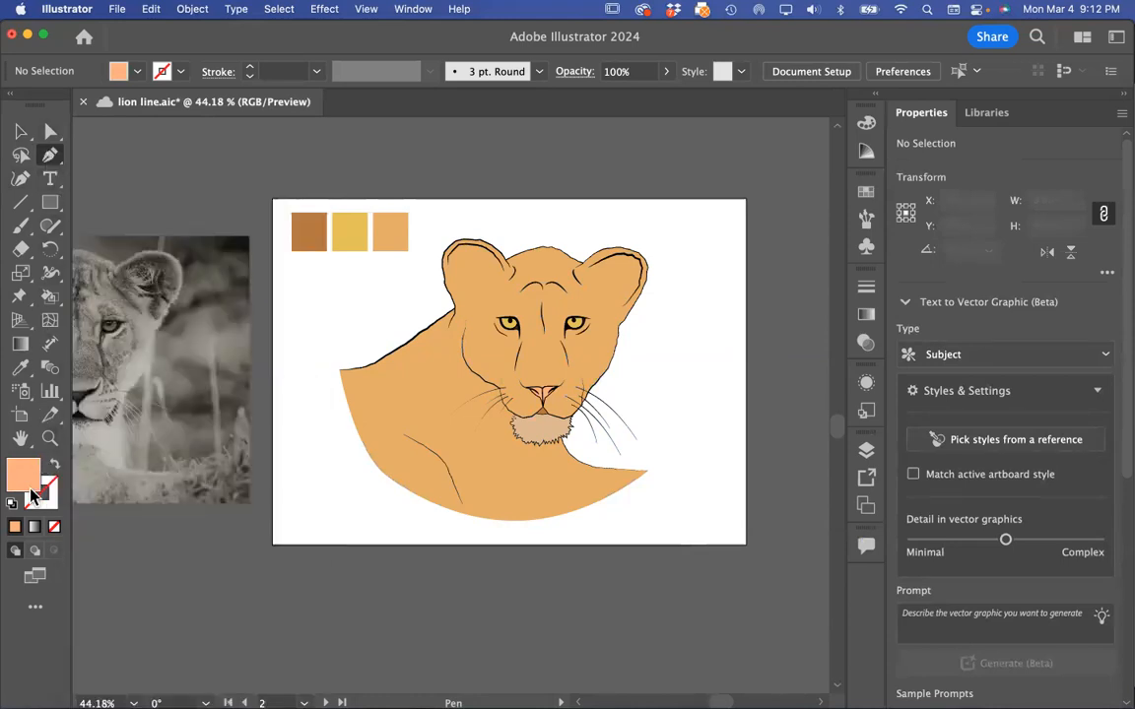
{"action": "left_click", "coordinate": [55, 529]}
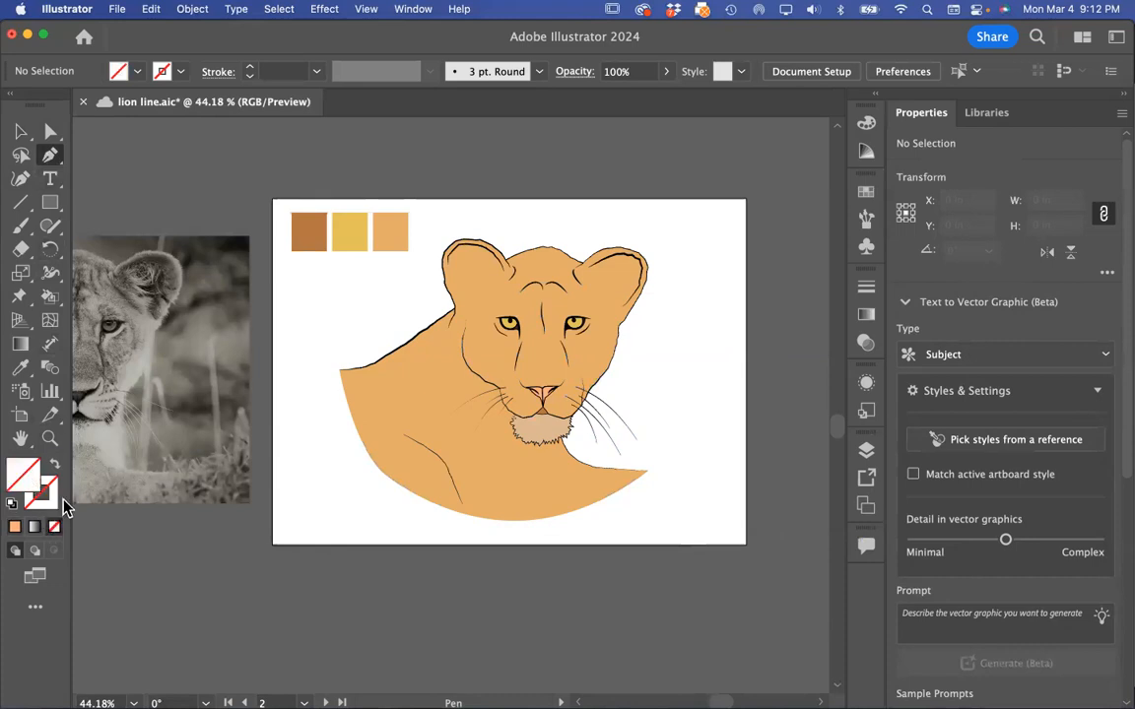
{"action": "scroll", "coordinate": [545, 414], "scroll_direction": "up", "scroll_amount": 3}
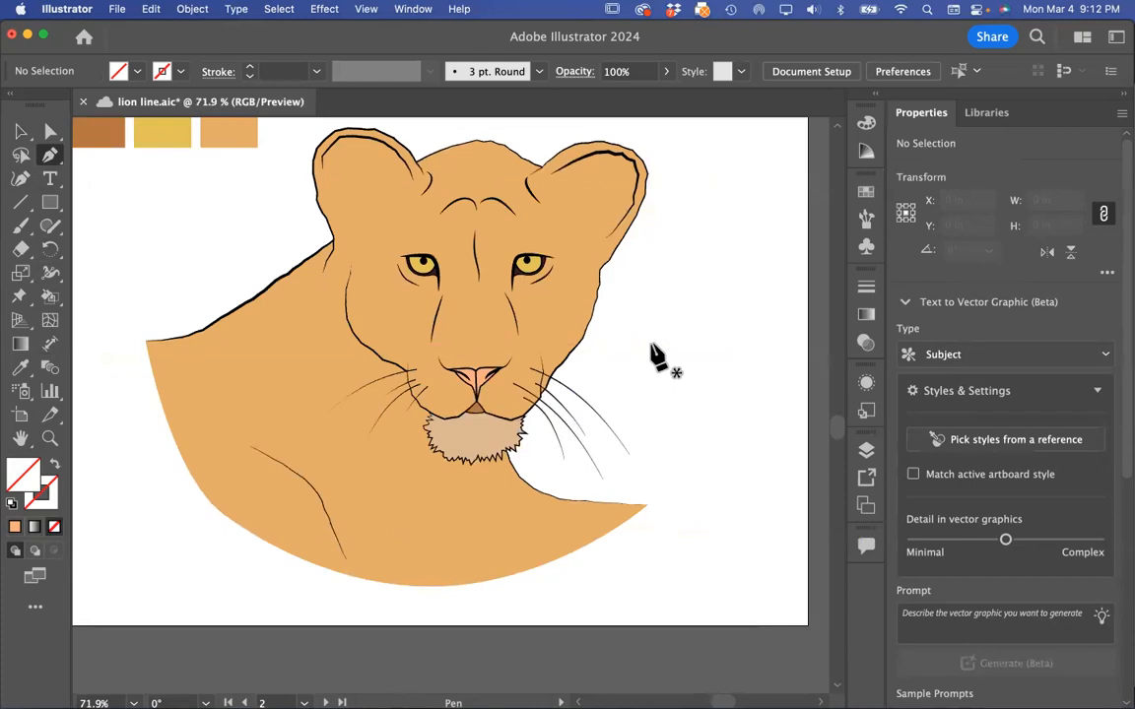
{"action": "key", "text": "super+y"}
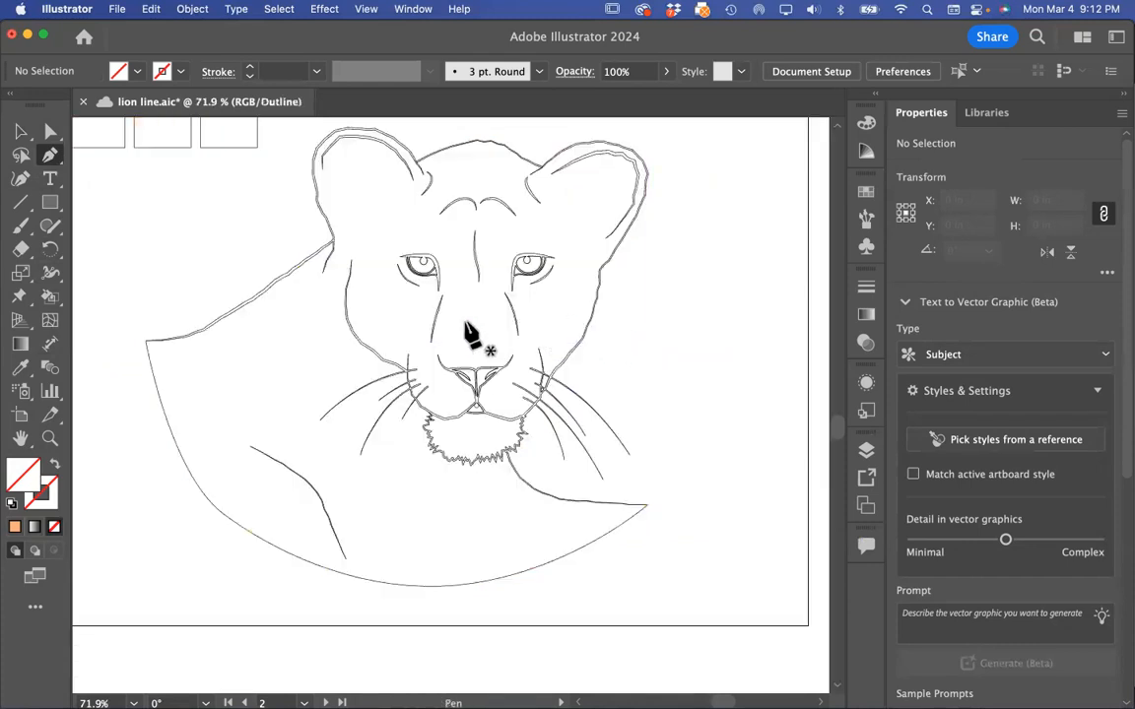
- Draw a curved Pen path joining the two ends of the left ear's inner line, check it in preview and deselect it
{"action": "scroll", "coordinate": [433, 187], "scroll_direction": "up", "scroll_amount": 5}
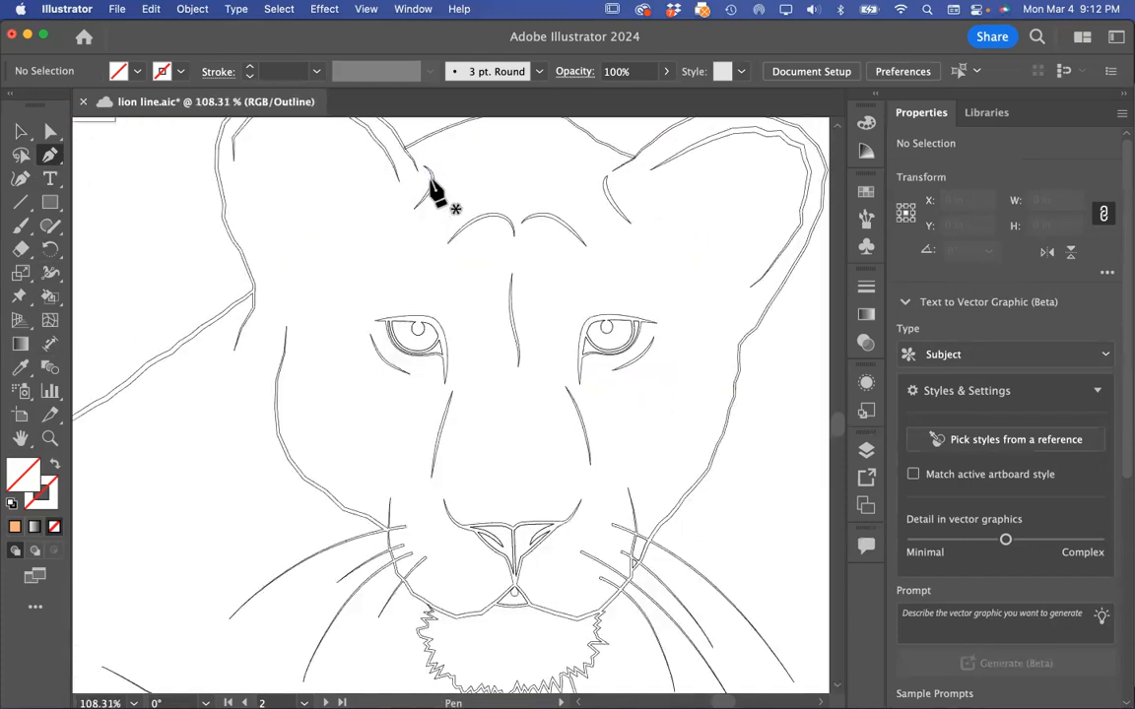
{"action": "scroll", "coordinate": [345, 295], "scroll_direction": "up", "scroll_amount": 1}
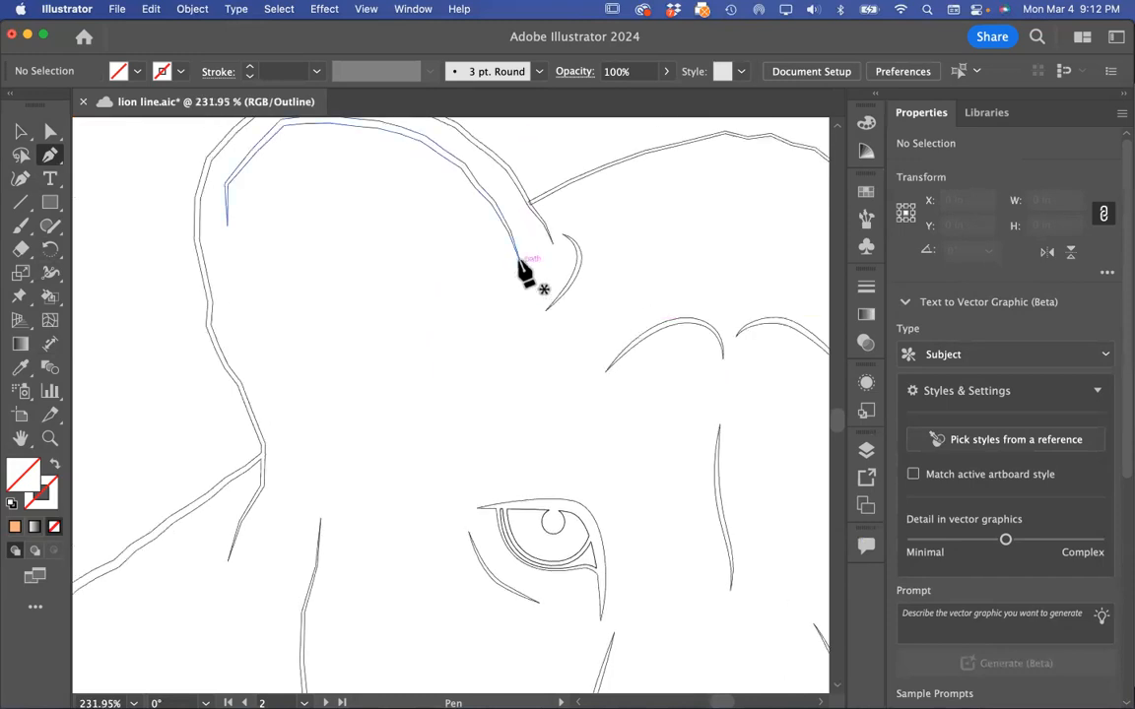
{"action": "left_click", "coordinate": [519, 262]}
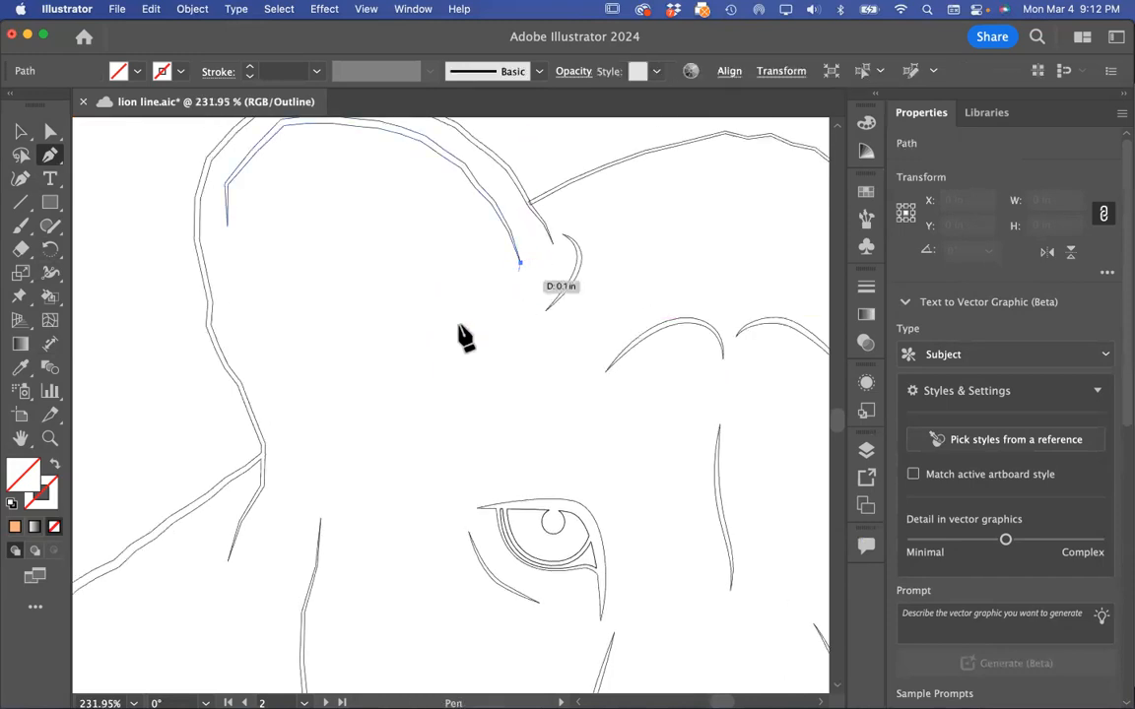
{"action": "left_click", "coordinate": [340, 394]}
{"action": "left_click", "coordinate": [298, 431]}
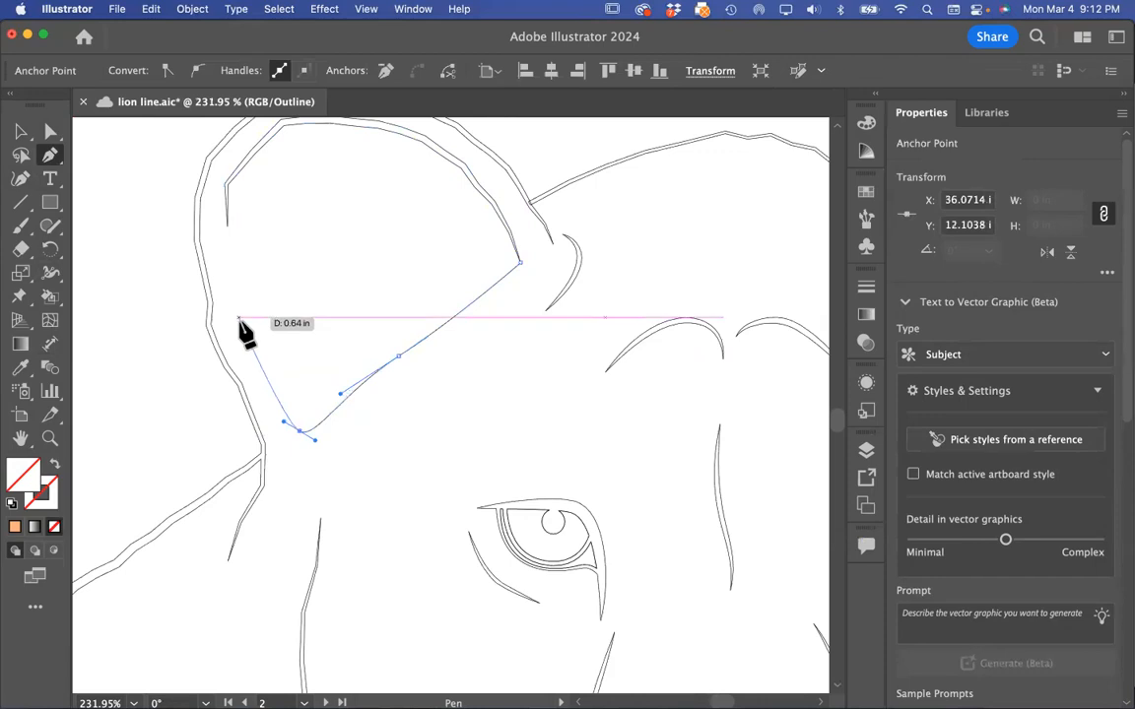
{"action": "left_click", "coordinate": [233, 283]}
{"action": "left_click", "coordinate": [226, 227]}
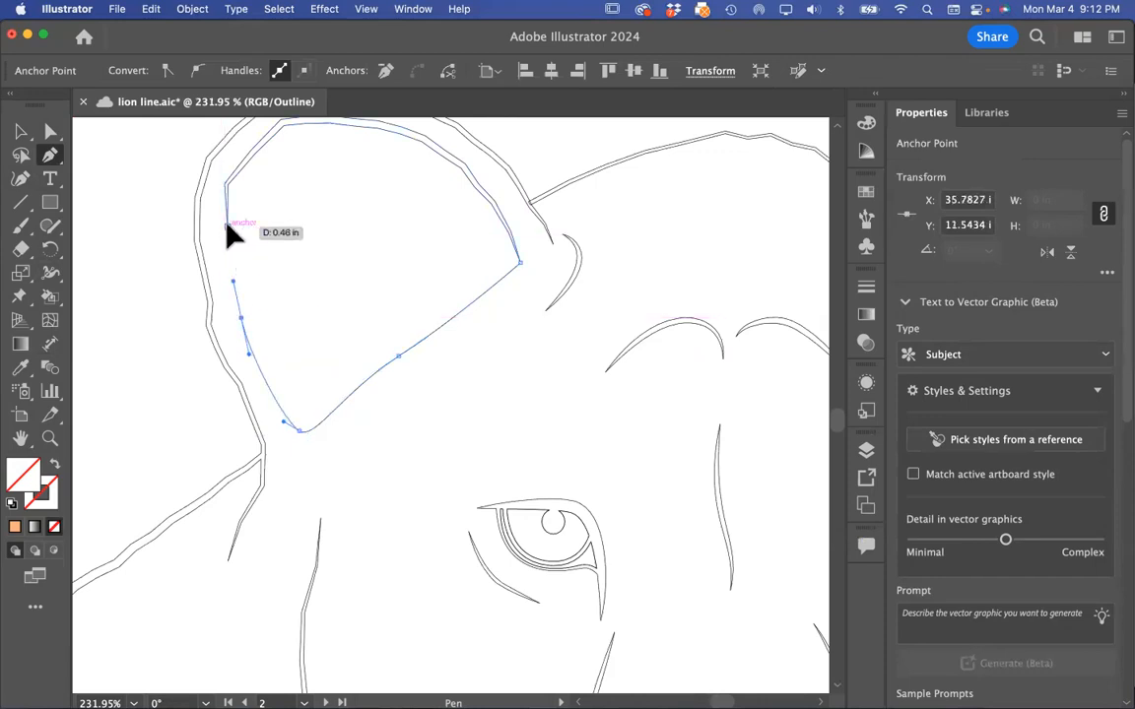
{"action": "scroll", "coordinate": [438, 340], "scroll_direction": "down", "scroll_amount": 5}
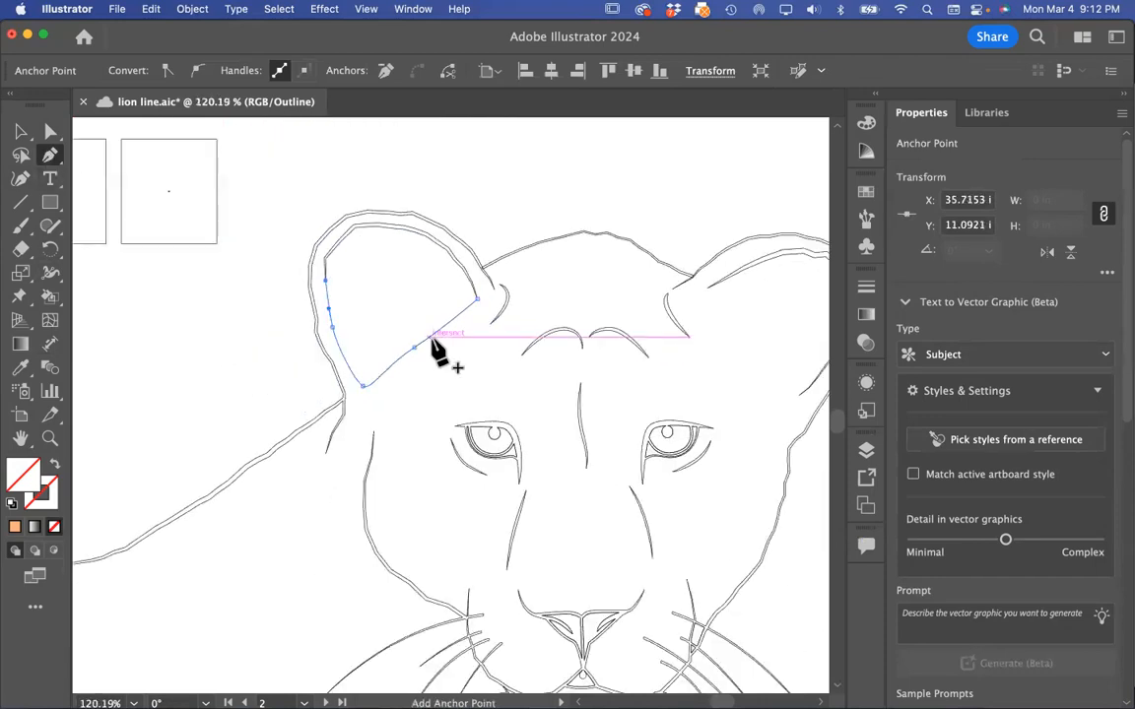
{"action": "key", "text": "super+y"}
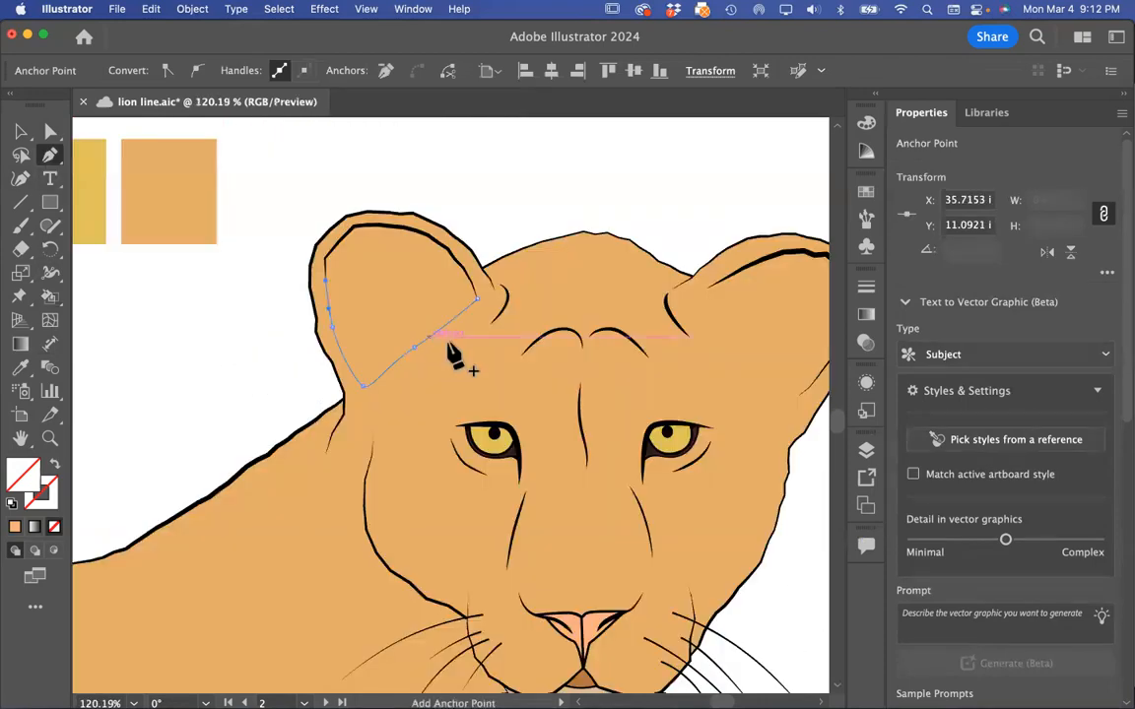
{"action": "left_click", "coordinate": [23, 133]}
{"action": "left_click", "coordinate": [246, 314]}
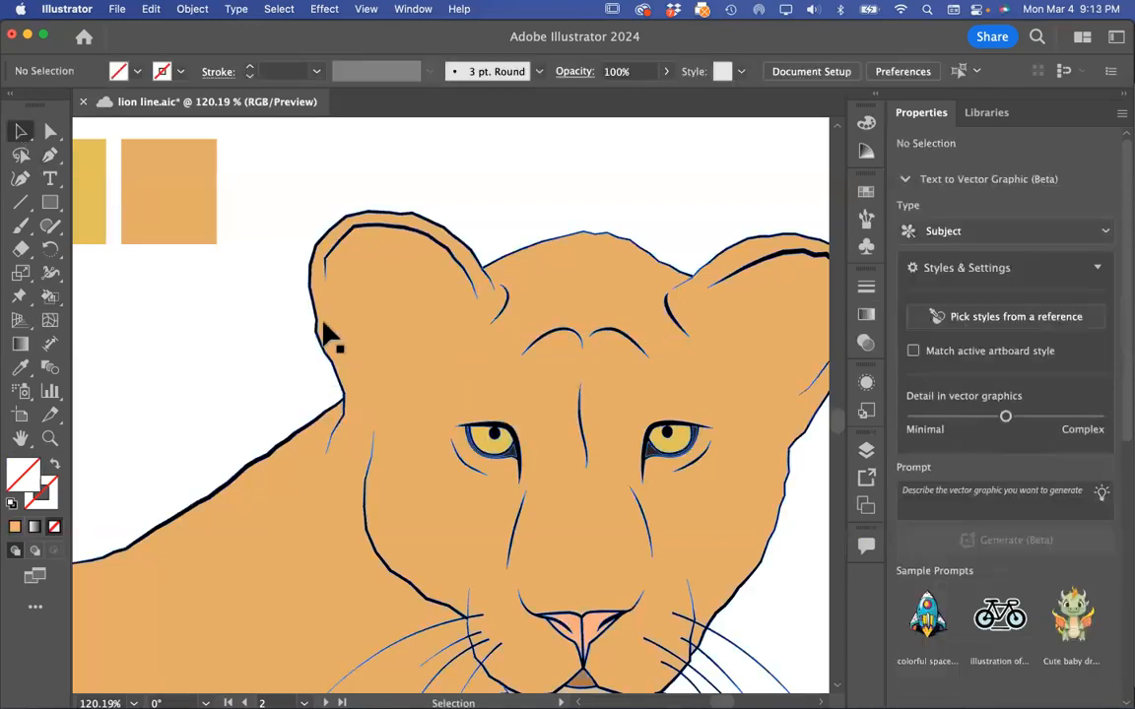
- In outline view, draw a curved Pen path joining the two ends of the right ear's inner line
{"action": "left_click", "coordinate": [51, 155]}
{"action": "scroll", "coordinate": [672, 504], "scroll_direction": "right", "scroll_amount": 3}
{"action": "key", "text": "super+y"}
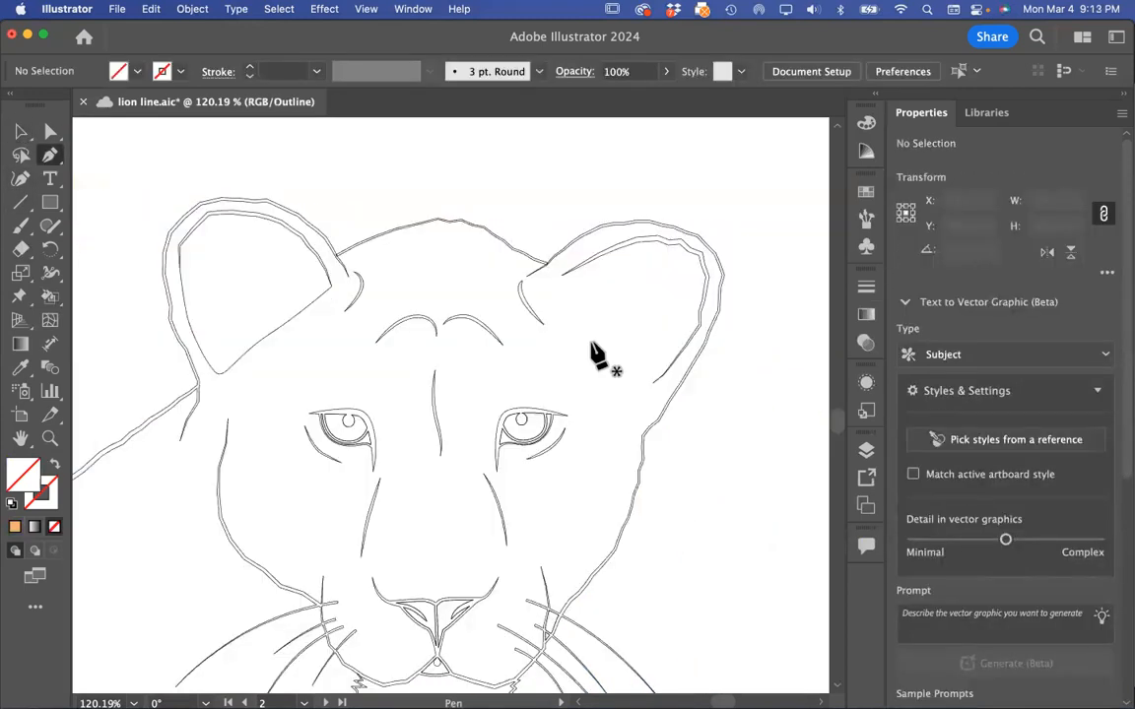
{"action": "scroll", "coordinate": [595, 343], "scroll_direction": "up", "scroll_amount": 3}
{"action": "left_click_drag", "start_coordinate": [538, 219], "coordinate": [537, 242]}
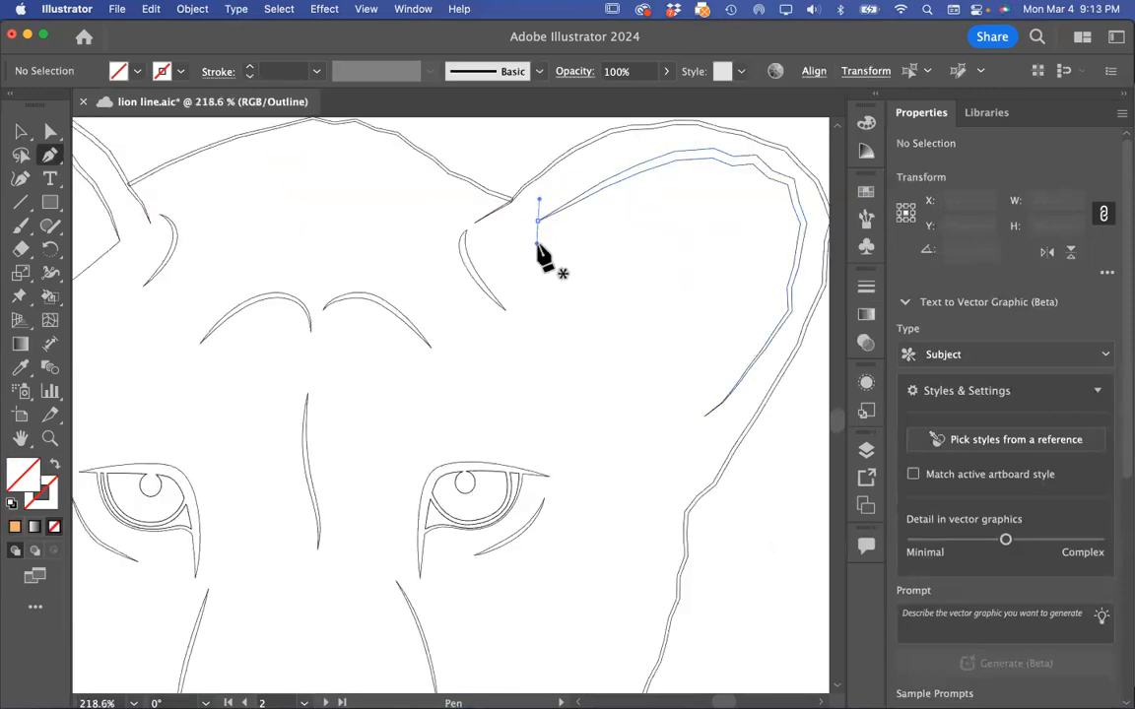
{"action": "left_click_drag", "start_coordinate": [705, 415], "coordinate": [734, 417]}
{"action": "left_click", "coordinate": [51, 155]}
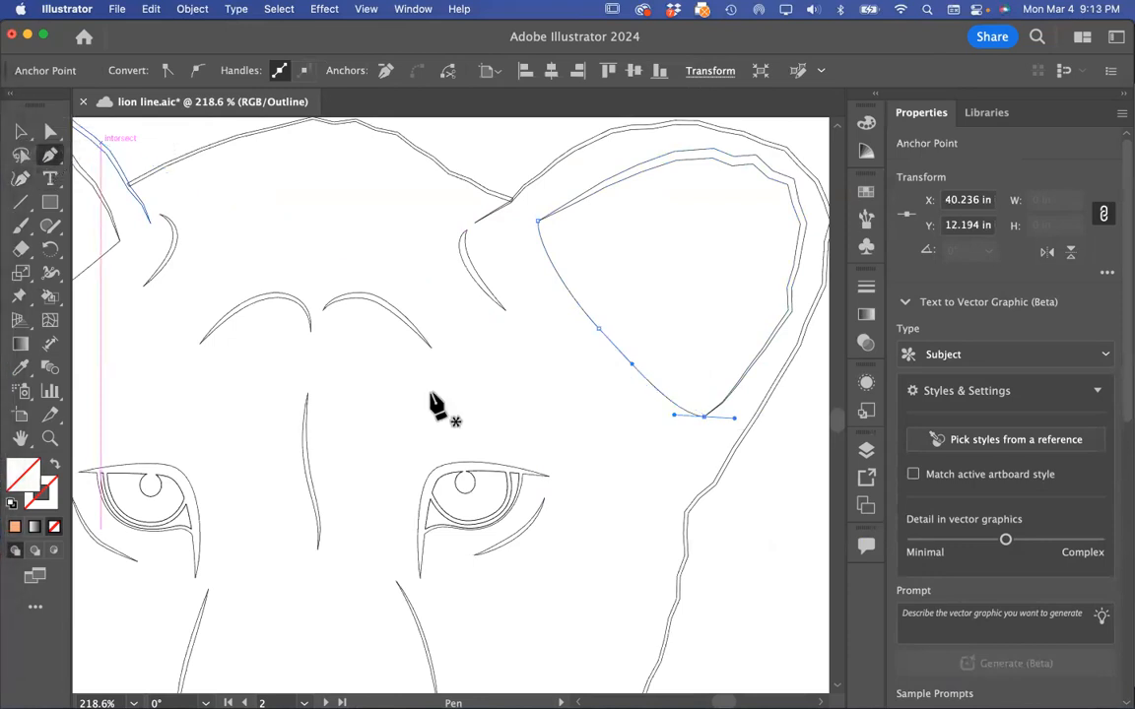
- Draw a curved Pen path from the left eye's inner corner to the upper end of the left nose-bridge line
{"action": "scroll", "coordinate": [444, 405], "scroll_direction": "down", "scroll_amount": 5}
{"action": "scroll", "coordinate": [540, 388], "scroll_direction": "left", "scroll_amount": 5}
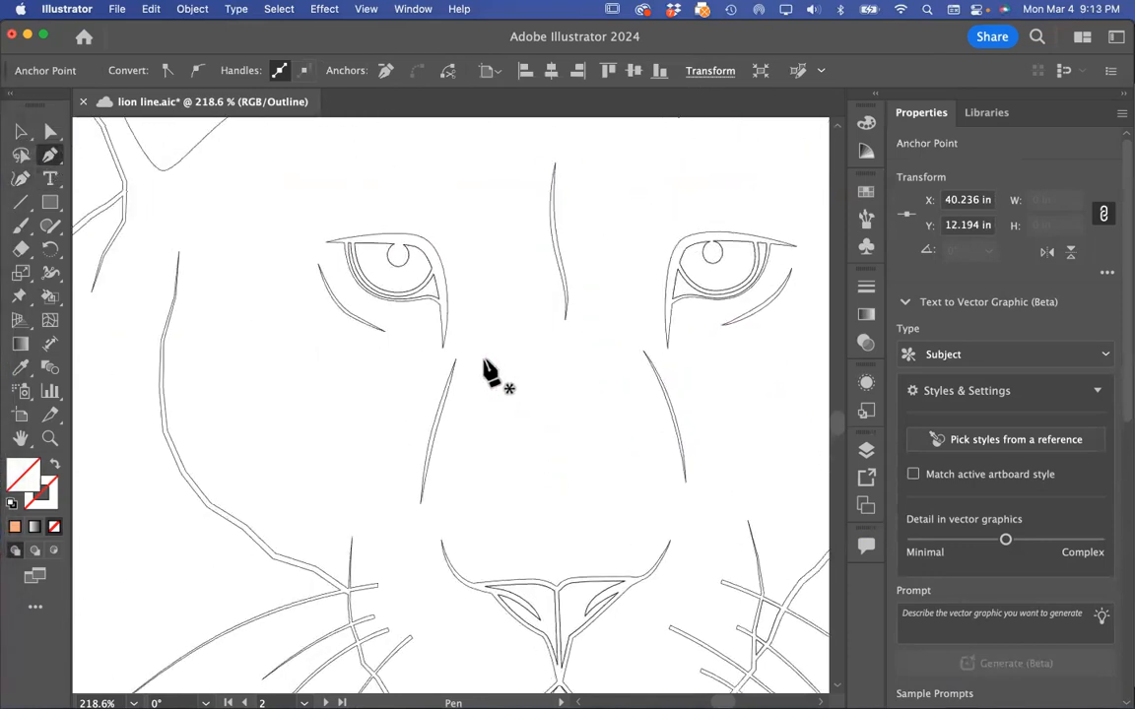
{"action": "scroll", "coordinate": [484, 362], "scroll_direction": "up", "scroll_amount": 3}
{"action": "left_click", "coordinate": [420, 213]}
{"action": "left_click", "coordinate": [444, 359]}
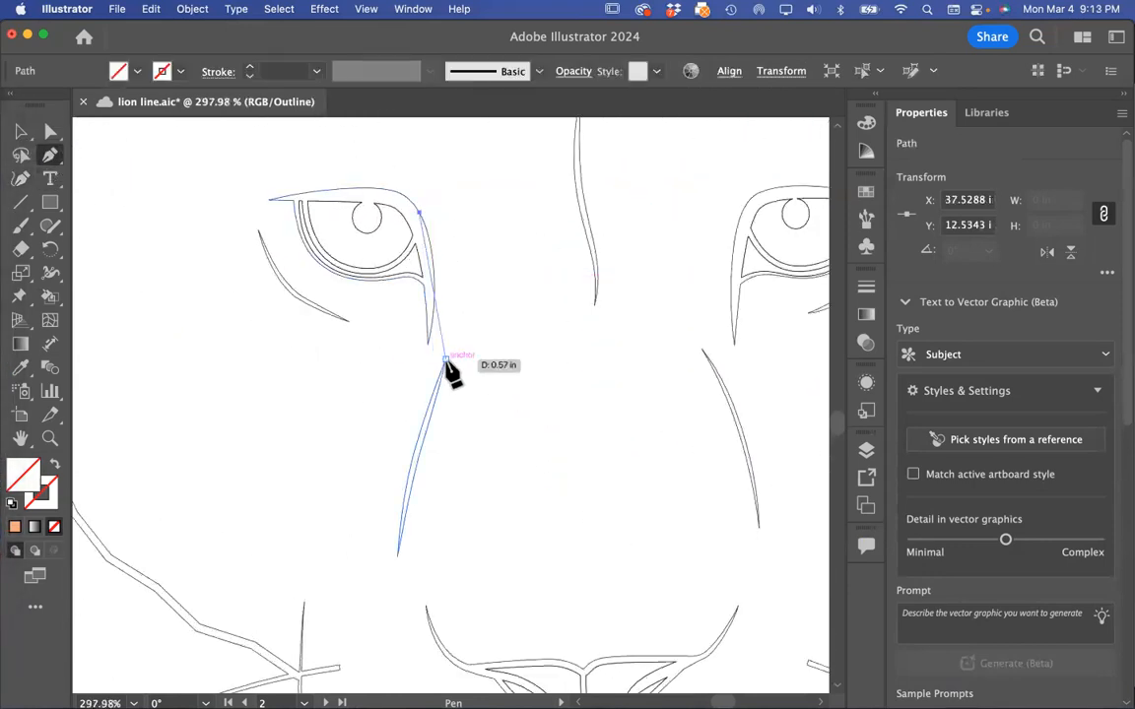
{"action": "left_click", "coordinate": [425, 448]}
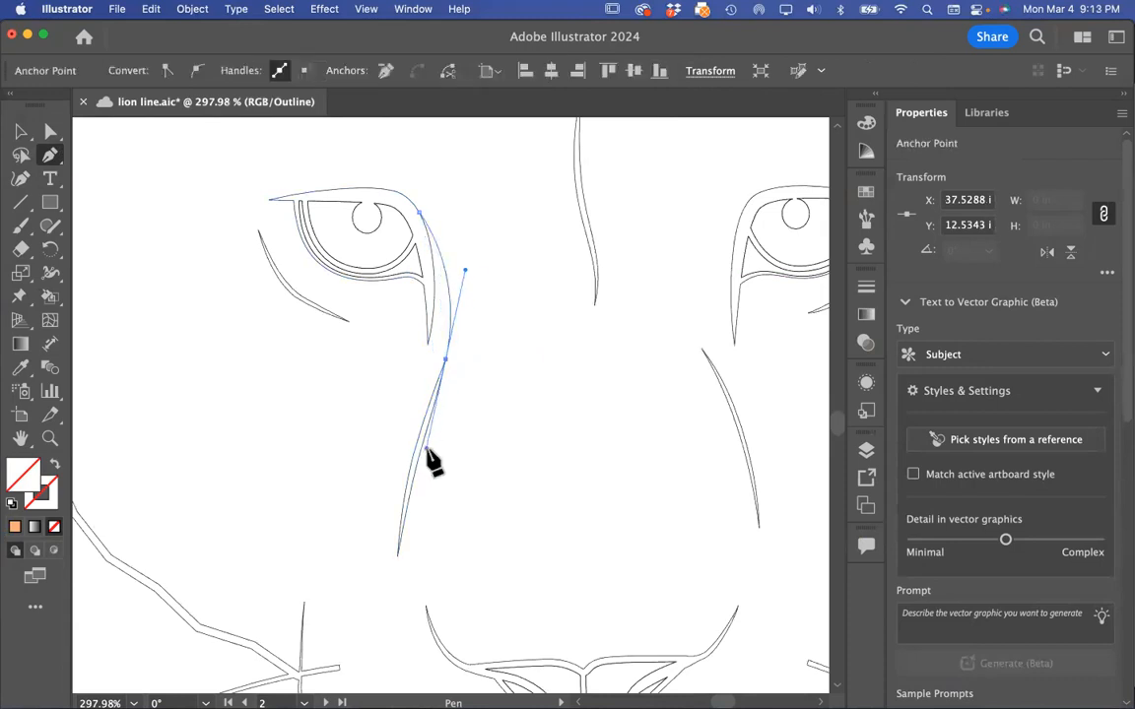
- Draw a Pen path from the left eye's tear line down to the upper whisker-pad line and across to the left nose-bridge line
{"action": "scroll", "coordinate": [477, 331], "scroll_direction": "down", "scroll_amount": 3}
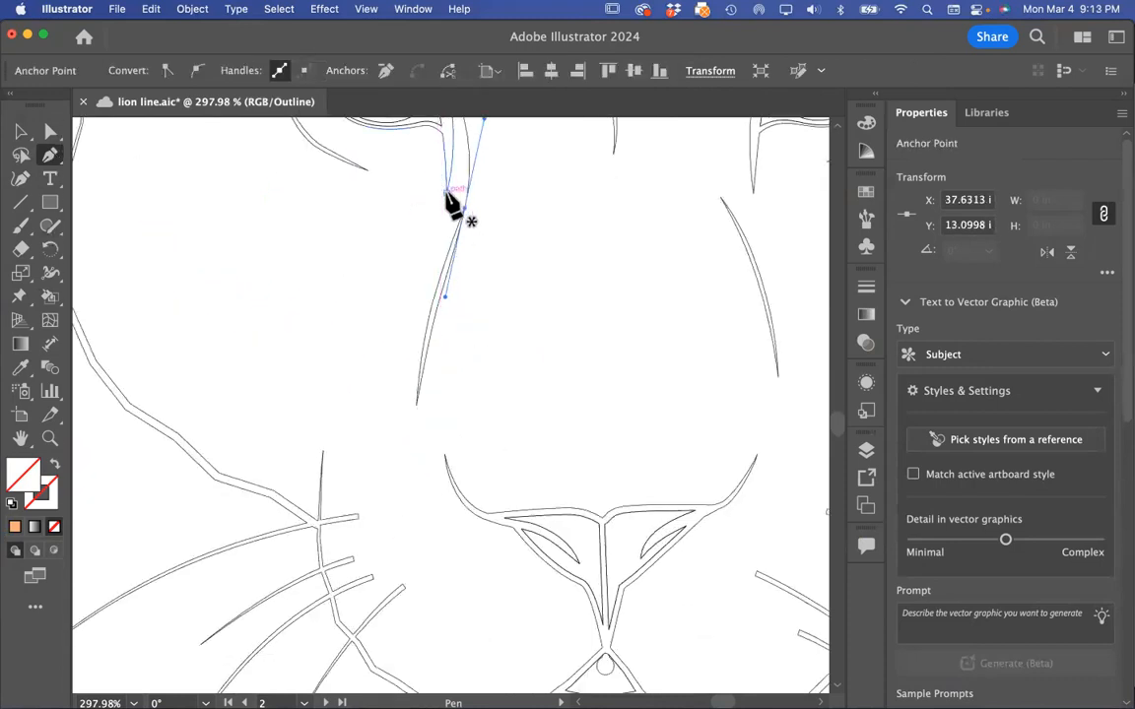
{"action": "left_click", "coordinate": [446, 194]}
{"action": "left_click_drag", "start_coordinate": [308, 394], "coordinate": [309, 393]}
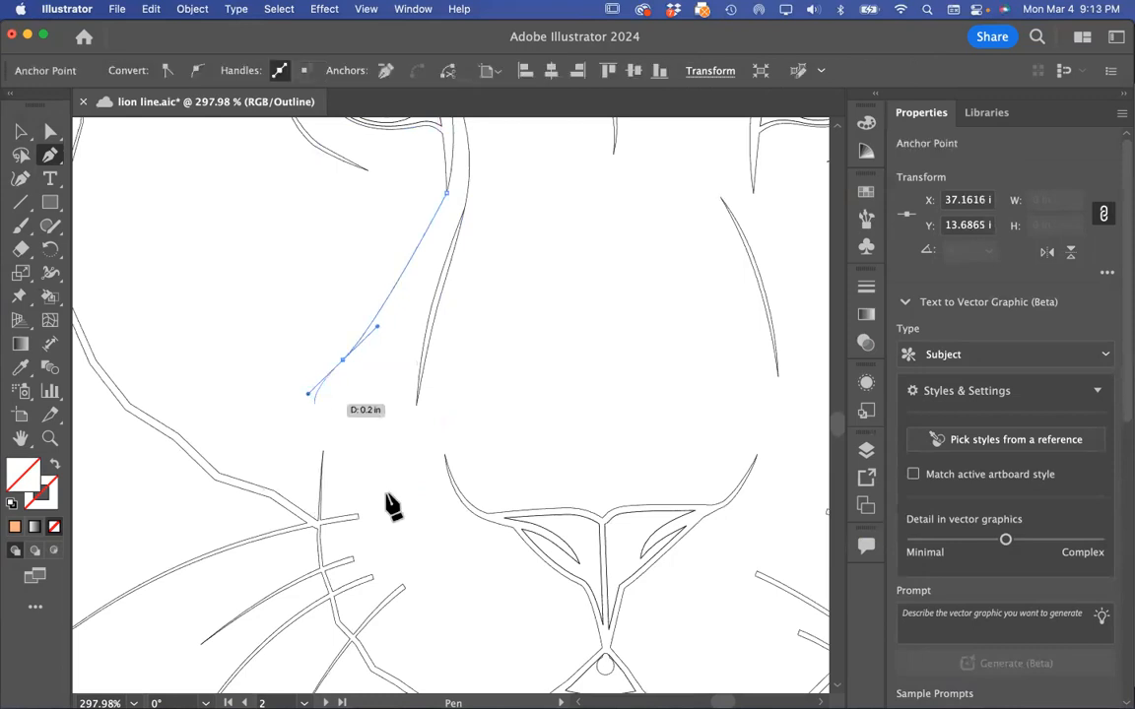
{"action": "left_click_drag", "start_coordinate": [325, 451], "coordinate": [423, 380]}
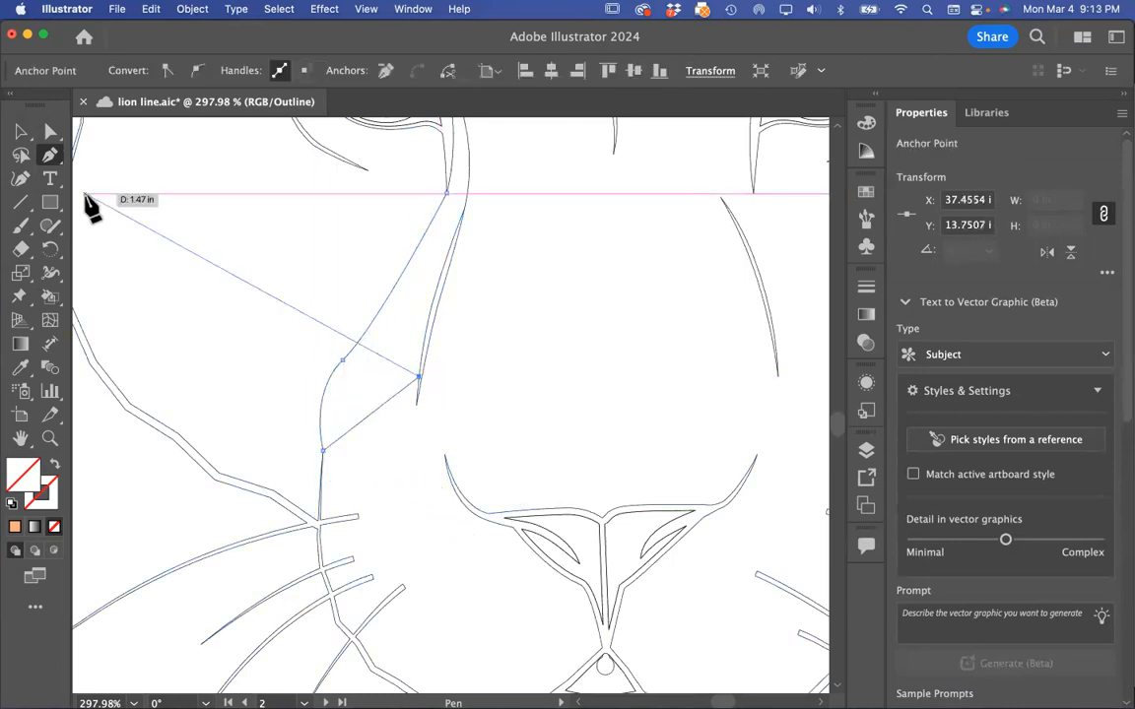
{"action": "left_click", "coordinate": [51, 155]}
- Examine the outlines of the lion's muzzle, chin, right cheek and right eye
{"action": "scroll", "coordinate": [419, 362], "scroll_direction": "down", "scroll_amount": 2}
{"action": "scroll", "coordinate": [418, 362], "scroll_direction": "down", "scroll_amount": 3}
{"action": "scroll", "coordinate": [431, 233], "scroll_direction": "up", "scroll_amount": 2}
{"action": "scroll", "coordinate": [430, 213], "scroll_direction": "down", "scroll_amount": 3}
{"action": "scroll", "coordinate": [430, 217], "scroll_direction": "right", "scroll_amount": 3}
{"action": "scroll", "coordinate": [430, 216], "scroll_direction": "up", "scroll_amount": 2}
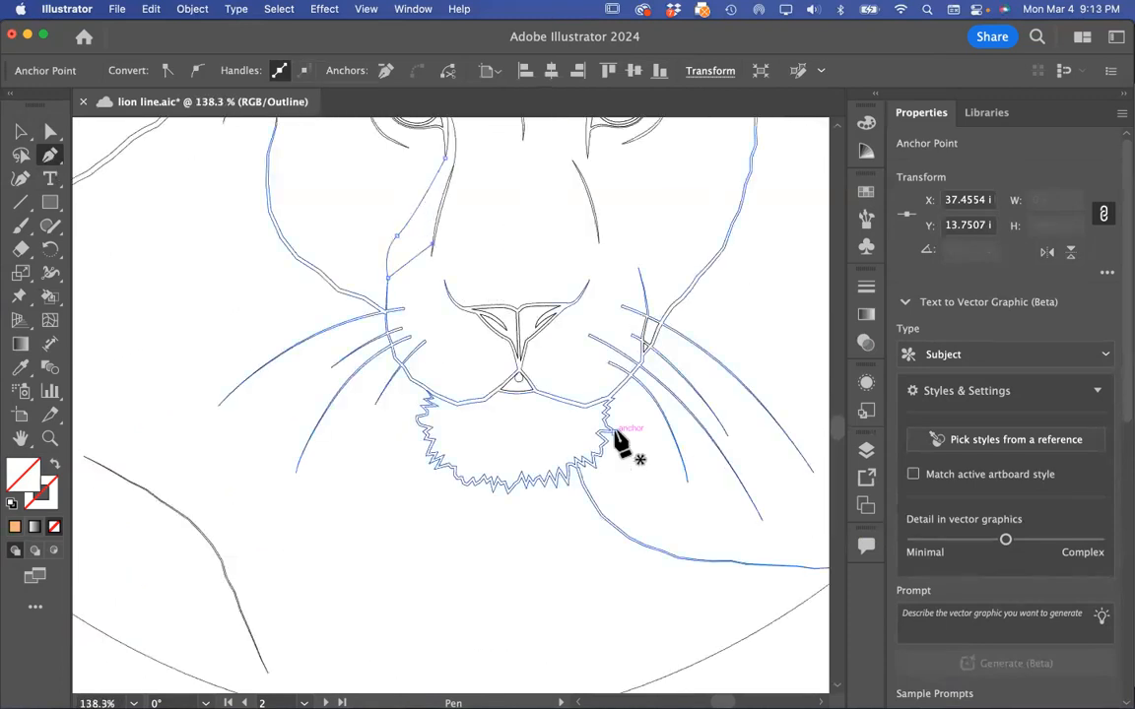
{"action": "scroll", "coordinate": [499, 381], "scroll_direction": "right", "scroll_amount": 1}
{"action": "scroll", "coordinate": [529, 386], "scroll_direction": "up", "scroll_amount": 3}
{"action": "scroll", "coordinate": [529, 386], "scroll_direction": "up", "scroll_amount": 3}
{"action": "scroll", "coordinate": [529, 386], "scroll_direction": "right", "scroll_amount": 2}
{"action": "scroll", "coordinate": [605, 294], "scroll_direction": "up", "scroll_amount": 2}
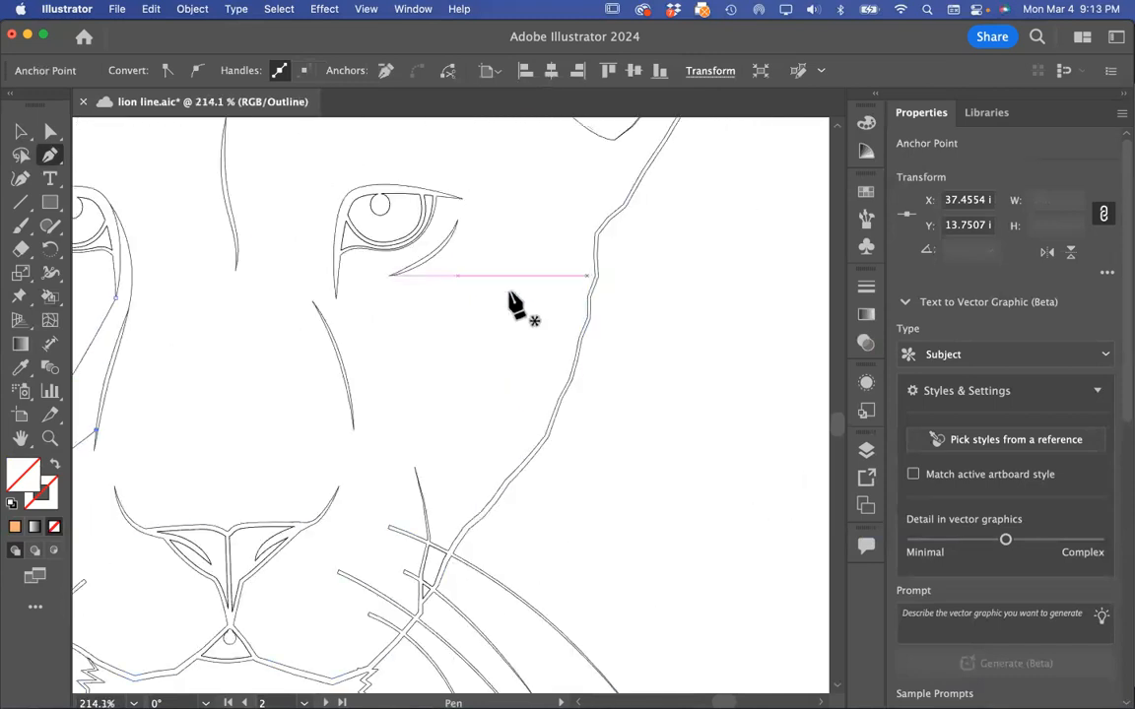
{"action": "scroll", "coordinate": [471, 335], "scroll_direction": "down", "scroll_amount": 2}
{"action": "scroll", "coordinate": [480, 345], "scroll_direction": "down", "scroll_amount": 5}
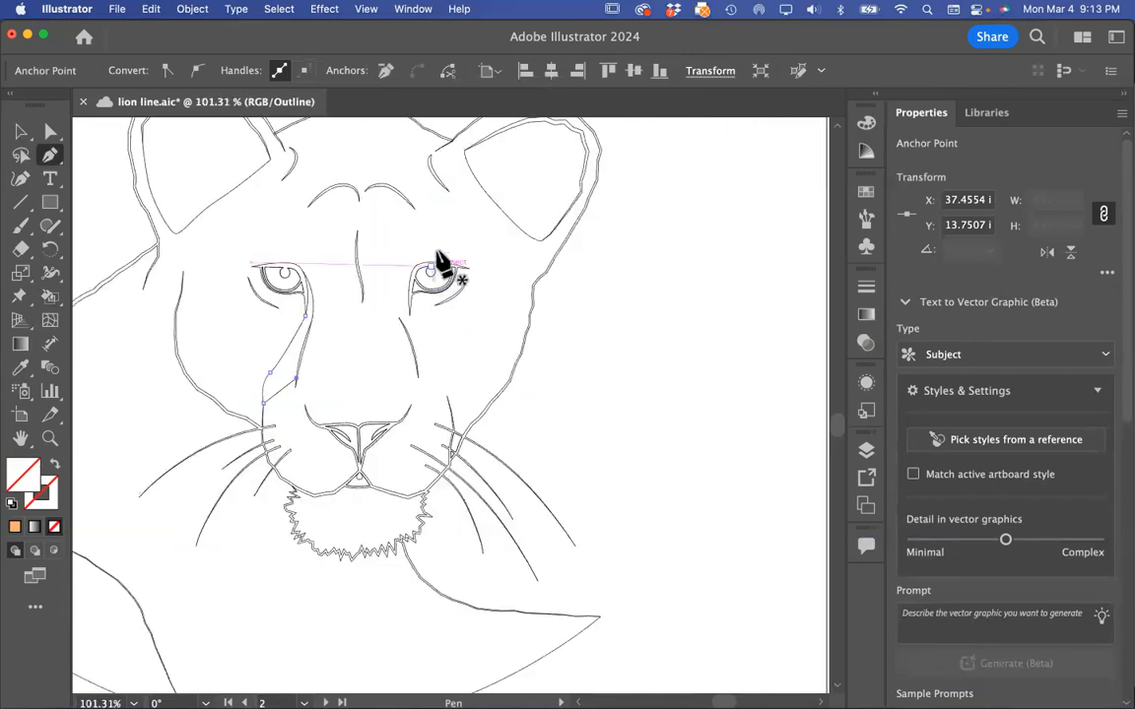
- Return to preview, select the lion together with the new ear and face paths, and merge them into the Live Paint group
{"action": "left_click", "coordinate": [22, 133]}
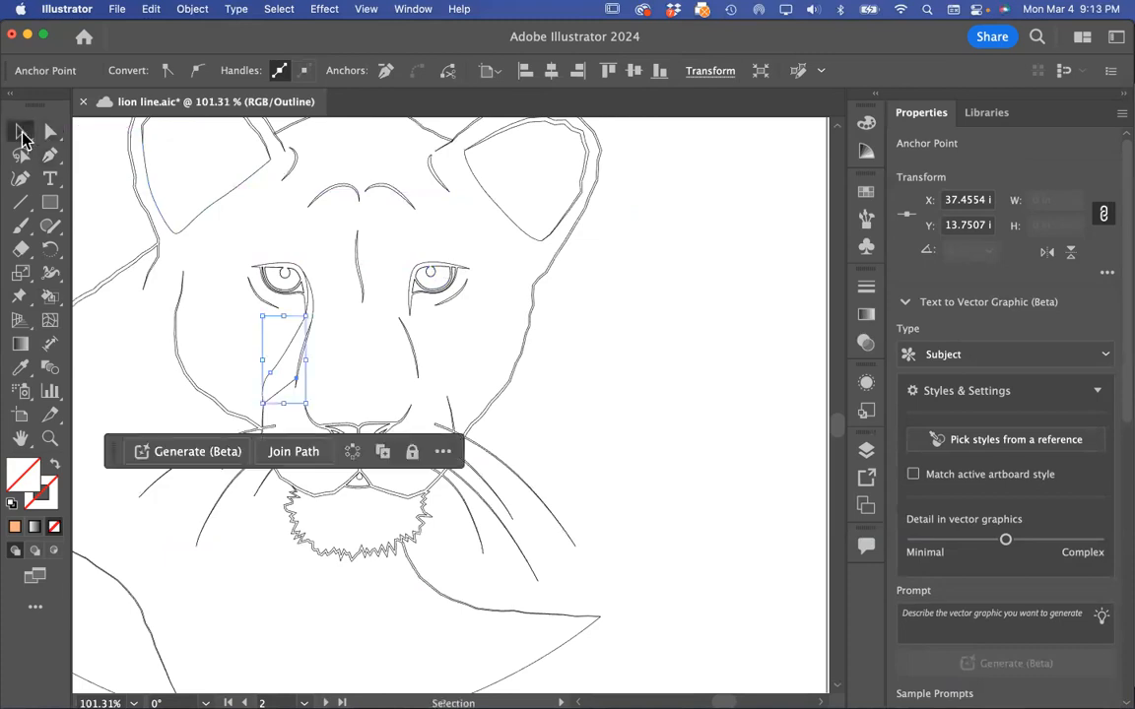
{"action": "key", "text": "super+y"}
{"action": "left_click", "coordinate": [670, 268]}
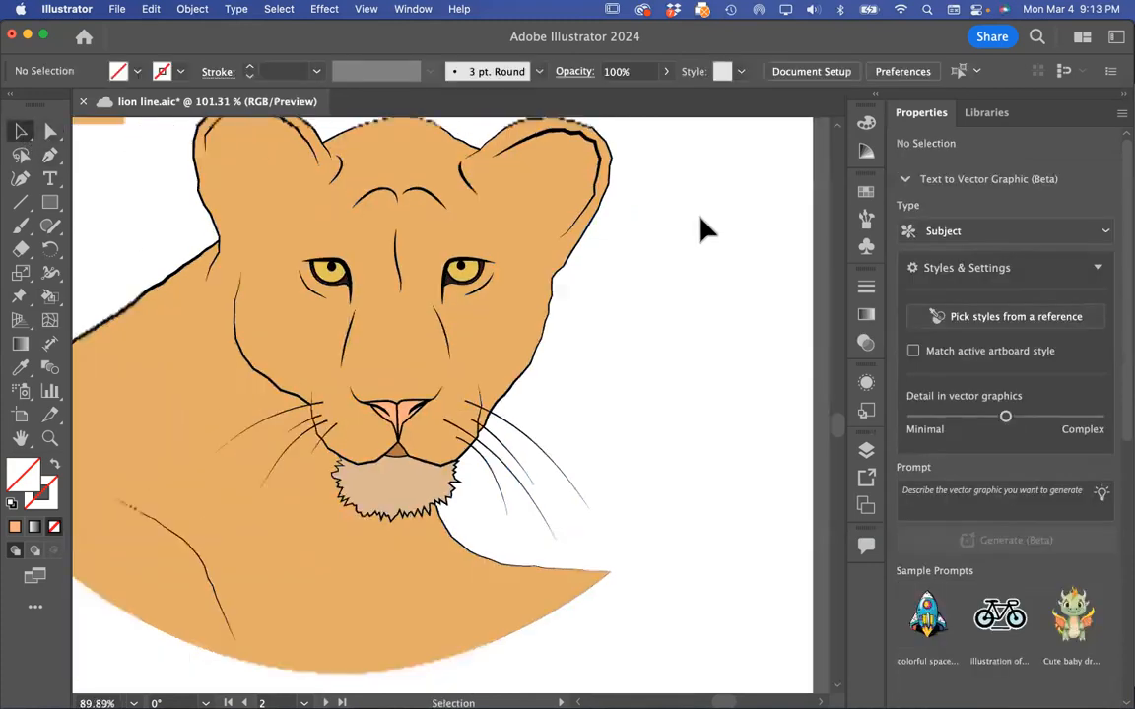
{"action": "scroll", "coordinate": [699, 223], "scroll_direction": "down", "scroll_amount": 4}
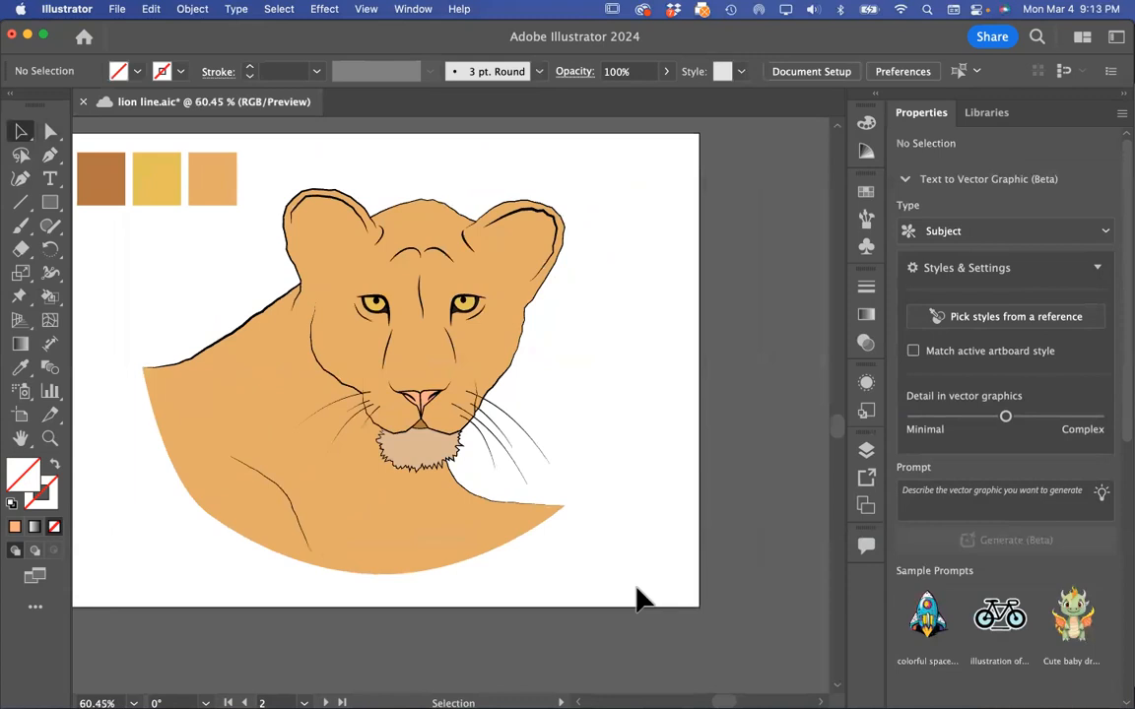
{"action": "left_click_drag", "start_coordinate": [277, 207], "coordinate": [527, 313]}
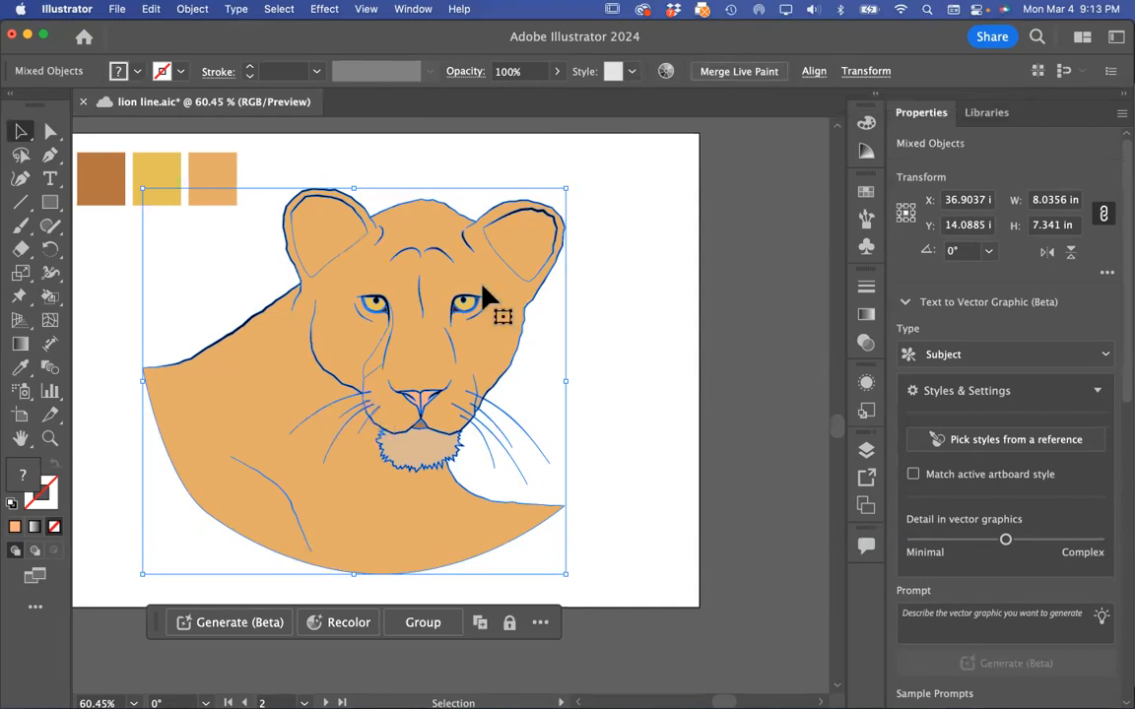
{"action": "left_click", "coordinate": [761, 78]}
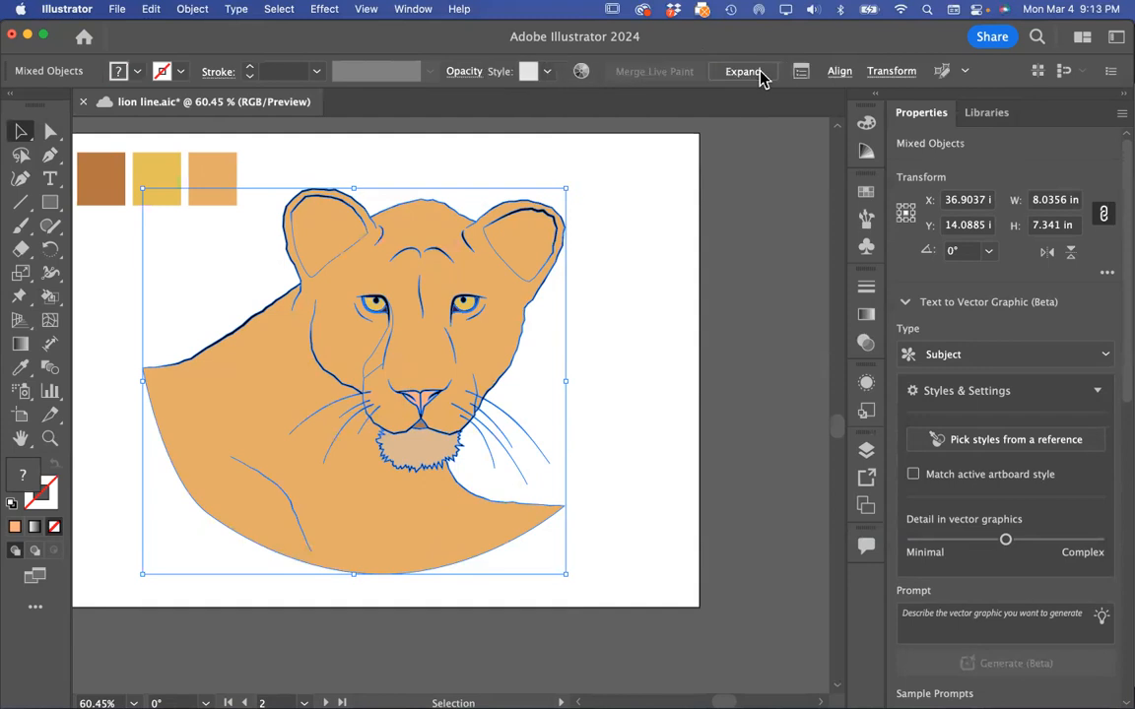
{"action": "left_click", "coordinate": [648, 309]}
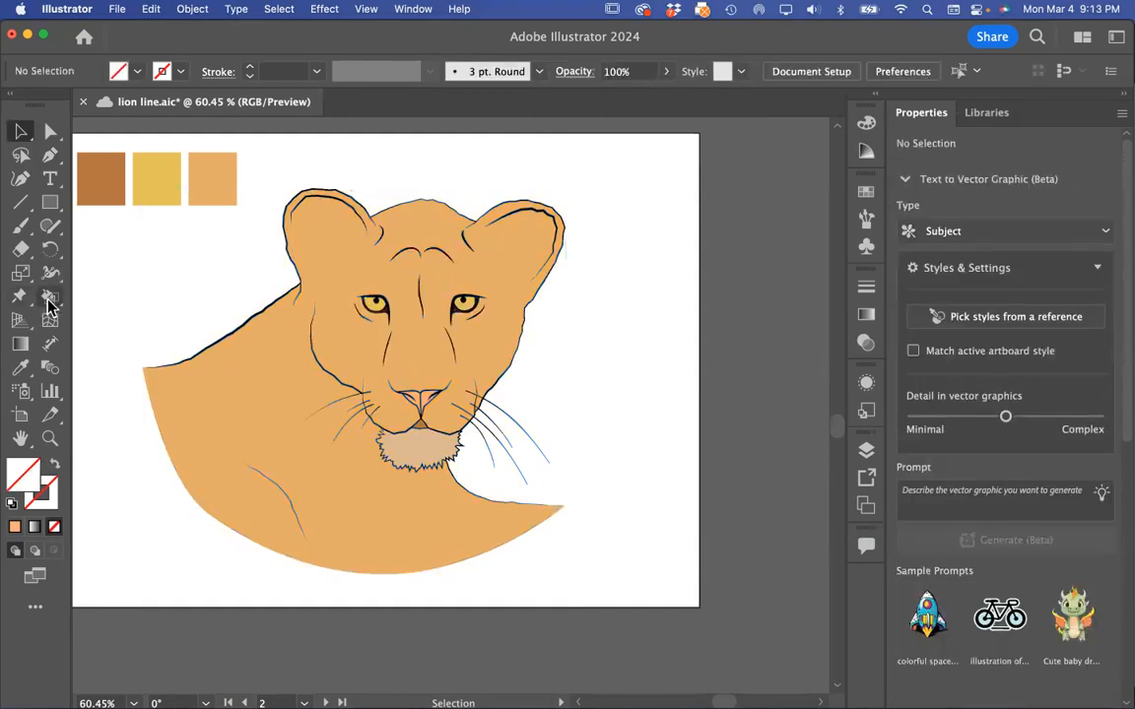
- Sample the brown swatch and fill both inner ears and the area between the left eye and nose with Live Paint
{"action": "left_click", "coordinate": [49, 300]}
{"action": "key", "text": "i"}
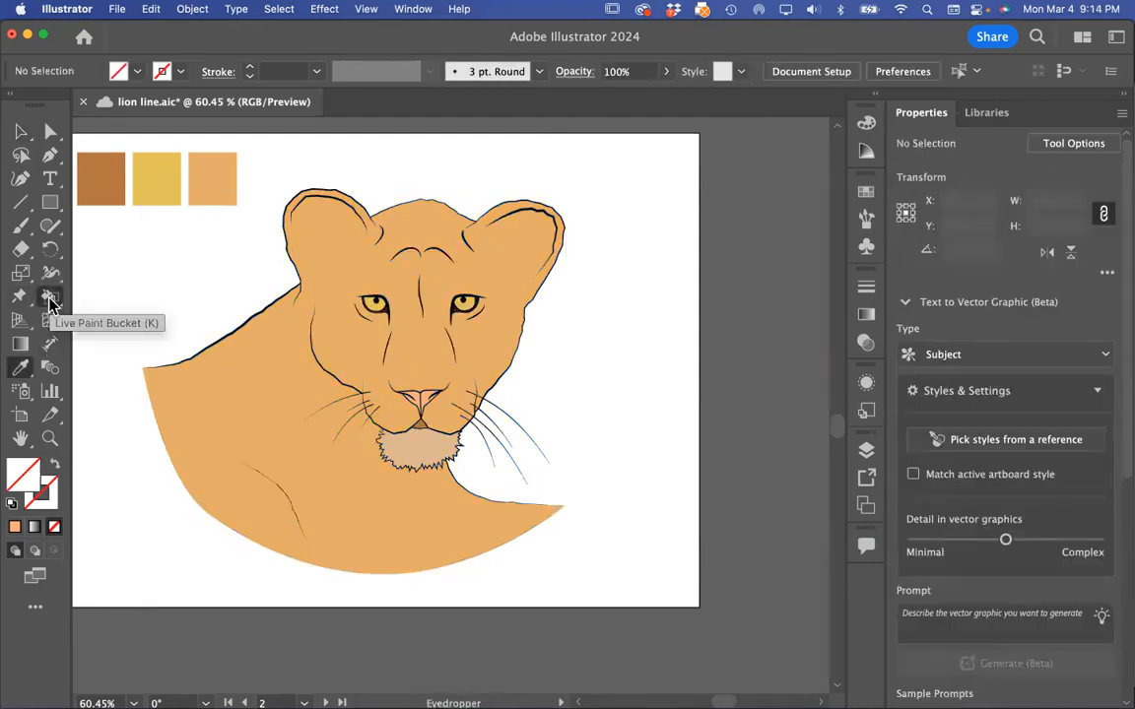
{"action": "left_click", "coordinate": [99, 175]}
{"action": "left_click", "coordinate": [49, 295]}
{"action": "left_click", "coordinate": [313, 236]}
{"action": "left_click", "coordinate": [492, 241]}
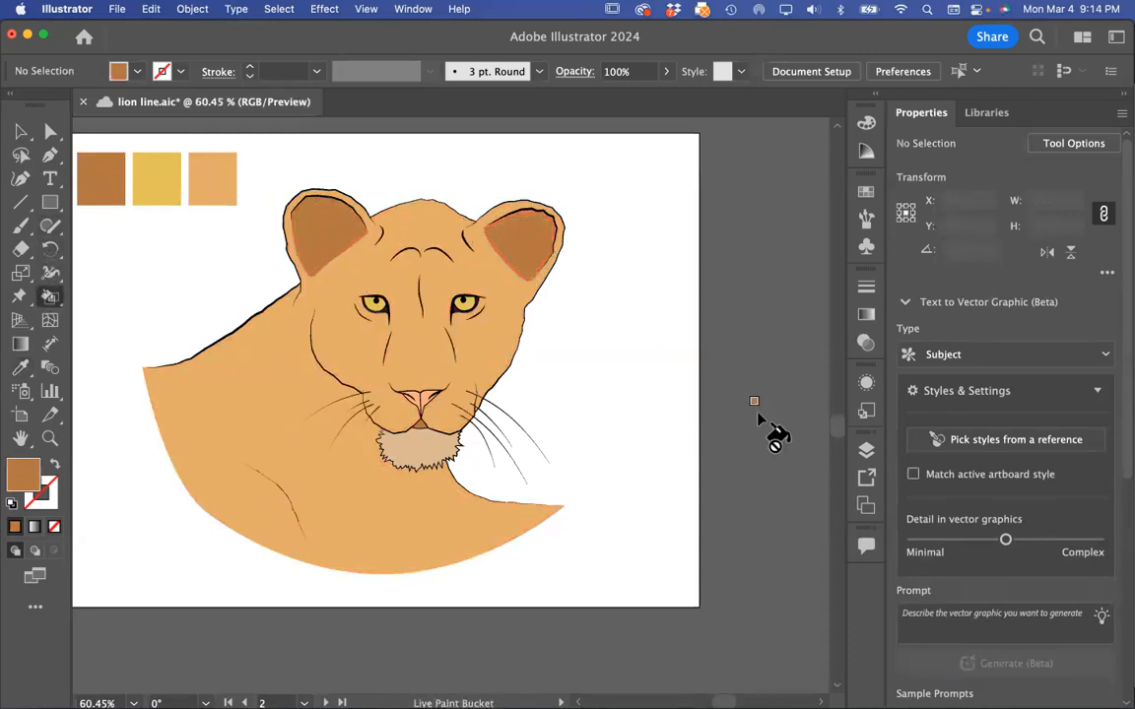
{"action": "left_click", "coordinate": [378, 340]}
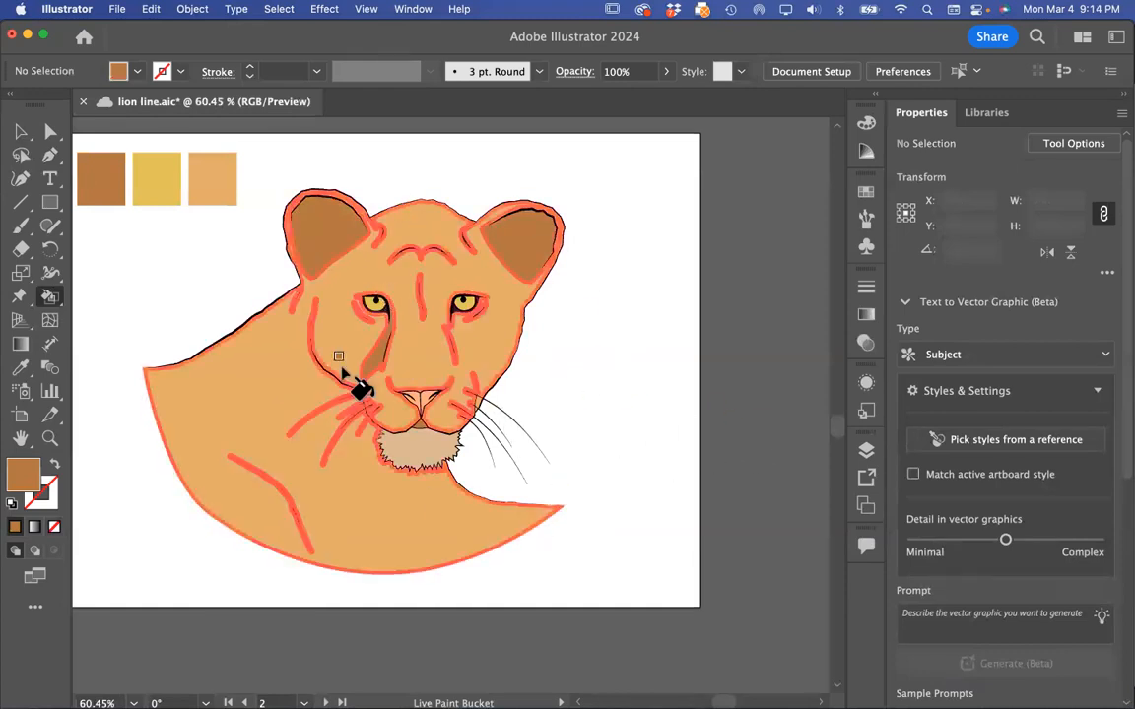
- With no fill and no stroke, draw a curved Pen path from the left cheek line under the chin to the neck line
{"action": "left_click", "coordinate": [54, 158]}
{"action": "left_click", "coordinate": [54, 527]}
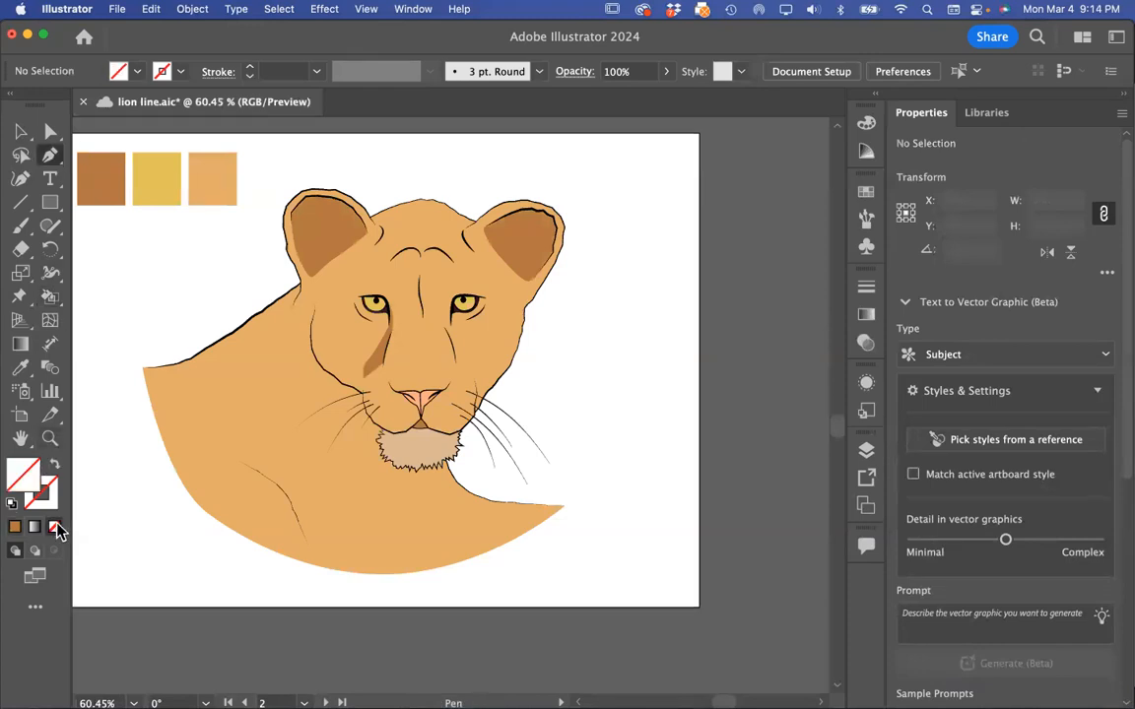
{"action": "scroll", "coordinate": [351, 385], "scroll_direction": "up", "scroll_amount": 5}
{"action": "left_click_drag", "start_coordinate": [266, 292], "coordinate": [295, 438]}
{"action": "left_click_drag", "start_coordinate": [371, 485], "coordinate": [541, 619]}
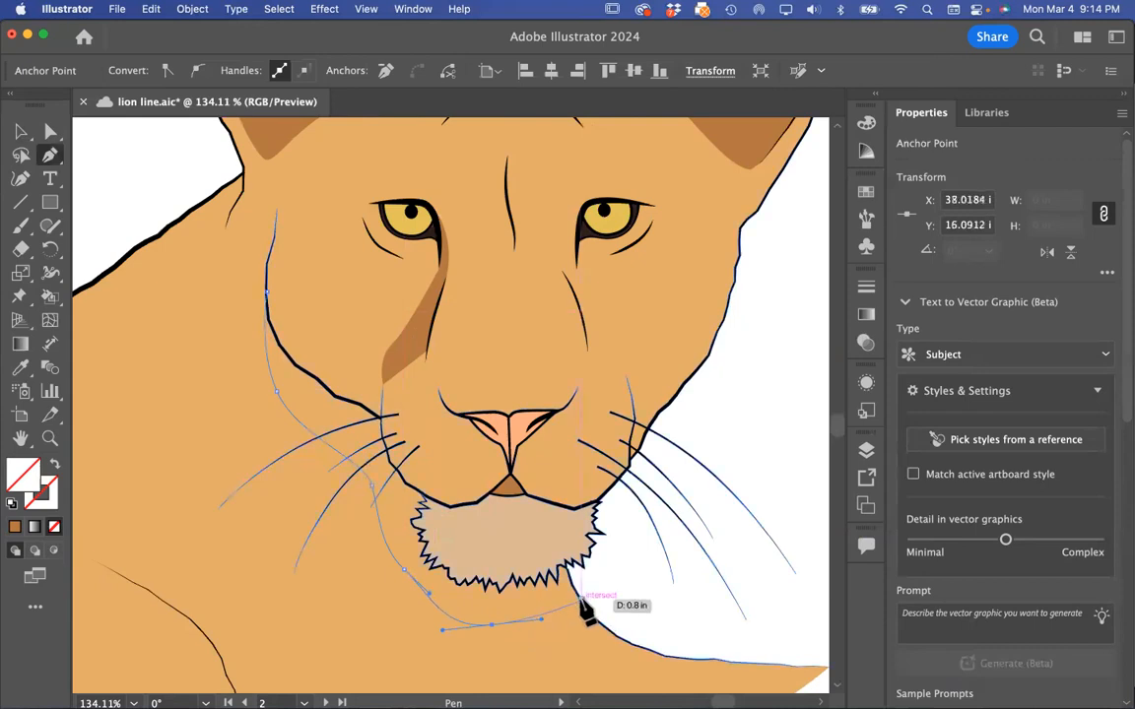
{"action": "left_click", "coordinate": [576, 592]}
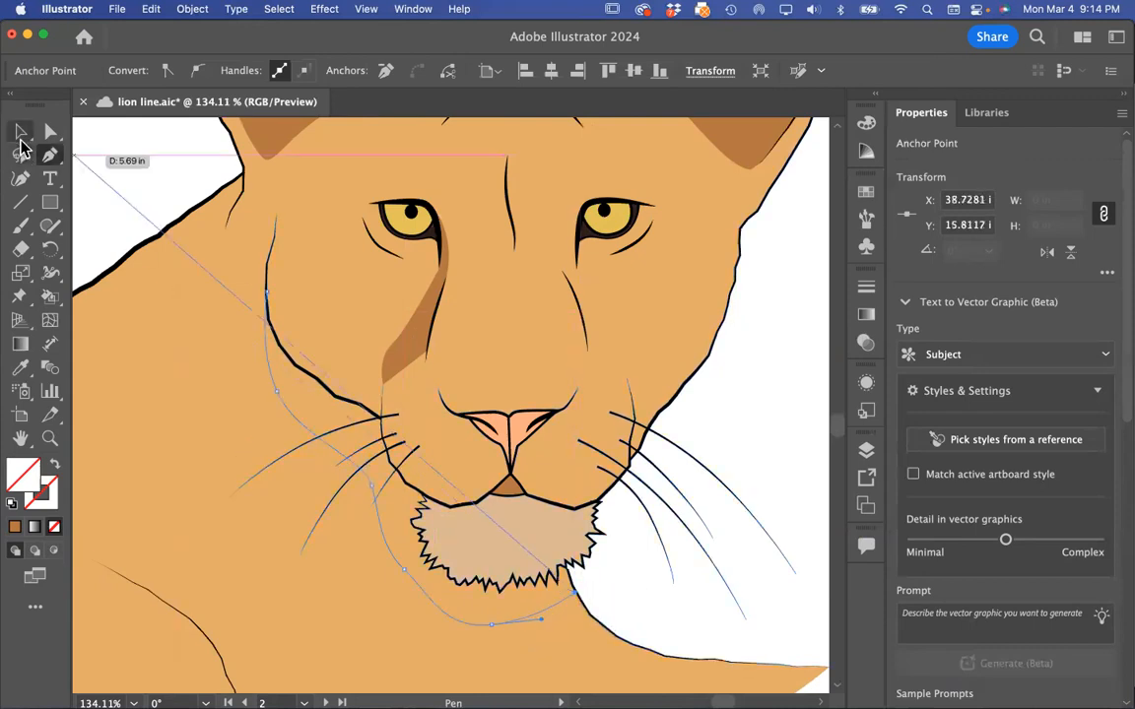
{"action": "left_click", "coordinate": [20, 131]}
{"action": "scroll", "coordinate": [316, 296], "scroll_direction": "down", "scroll_amount": 4}
{"action": "left_click", "coordinate": [551, 322]}
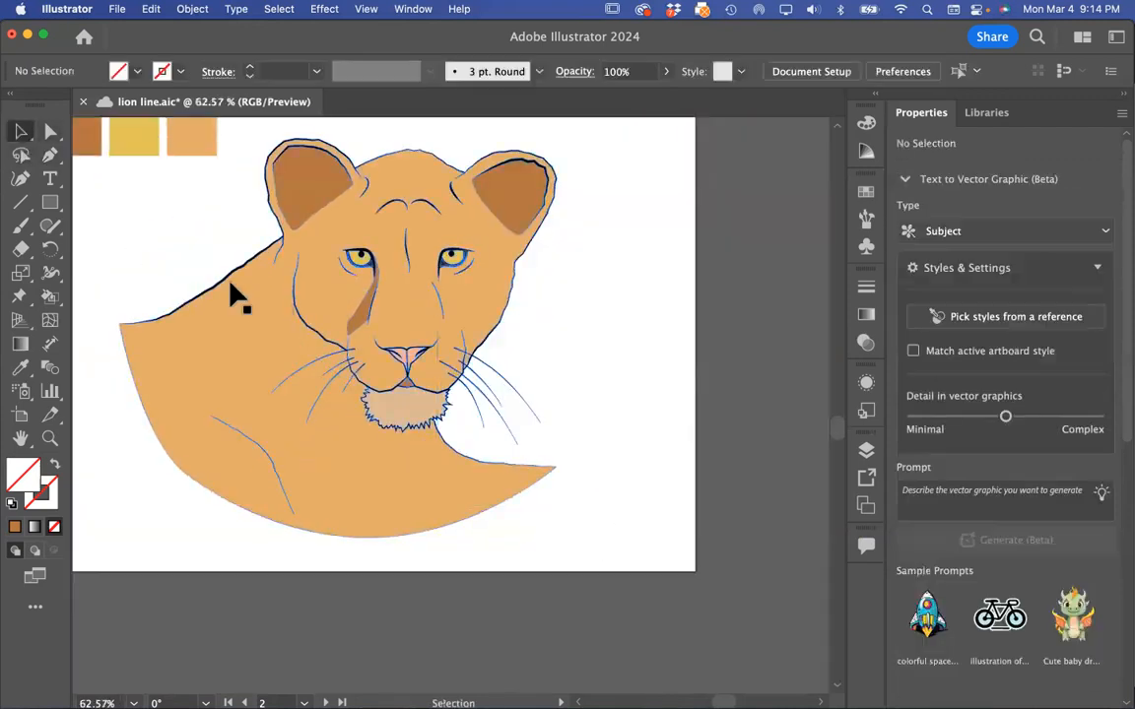
- Sample the brown swatch as the Live Paint fill colour
{"action": "left_click", "coordinate": [22, 370]}
{"action": "left_click", "coordinate": [92, 146]}
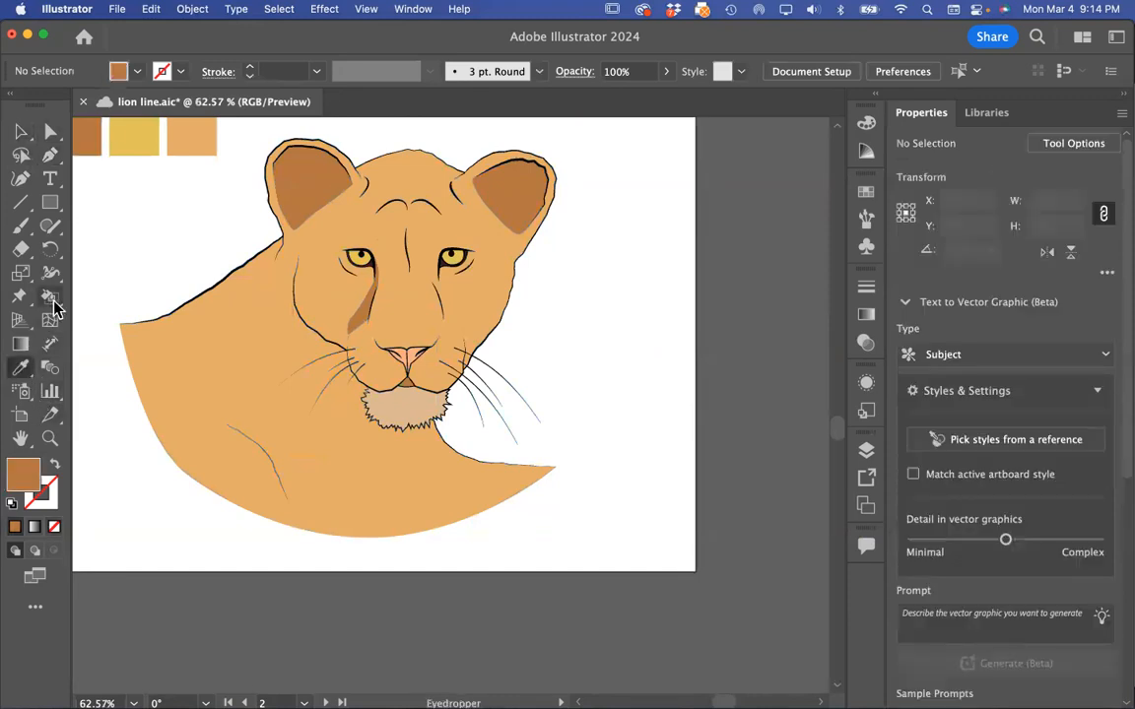
{"action": "left_click", "coordinate": [51, 296]}
{"action": "left_click", "coordinate": [21, 131]}
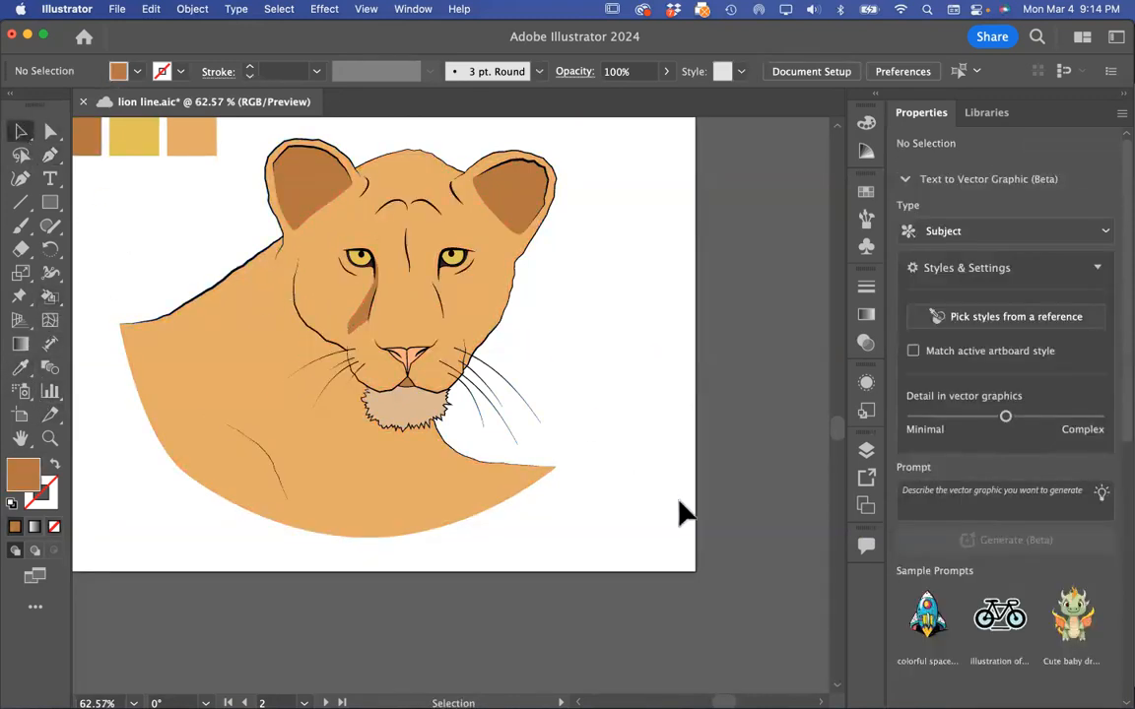
- Merge the new neck path into the Live Paint group and fill the shadow areas below the left jaw and chin with brown
{"action": "scroll", "coordinate": [281, 183], "scroll_direction": "up", "scroll_amount": 3}
{"action": "key", "text": "super+a"}
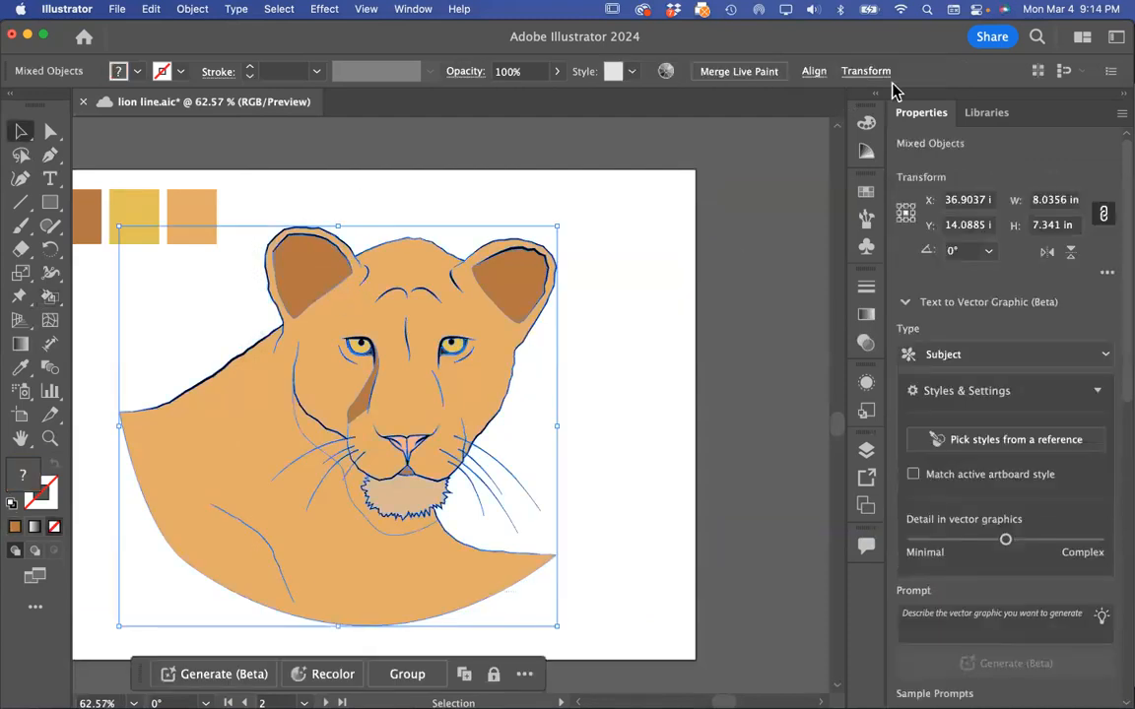
{"action": "left_click", "coordinate": [738, 72]}
{"action": "left_click", "coordinate": [661, 379]}
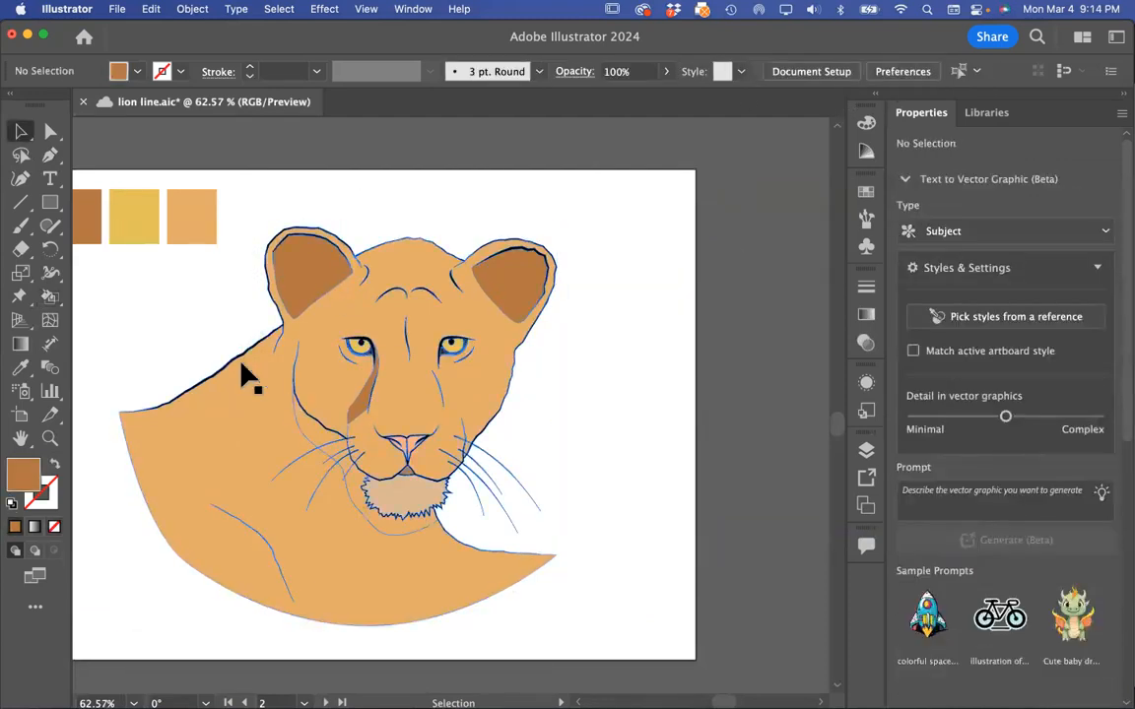
{"action": "left_click", "coordinate": [50, 296]}
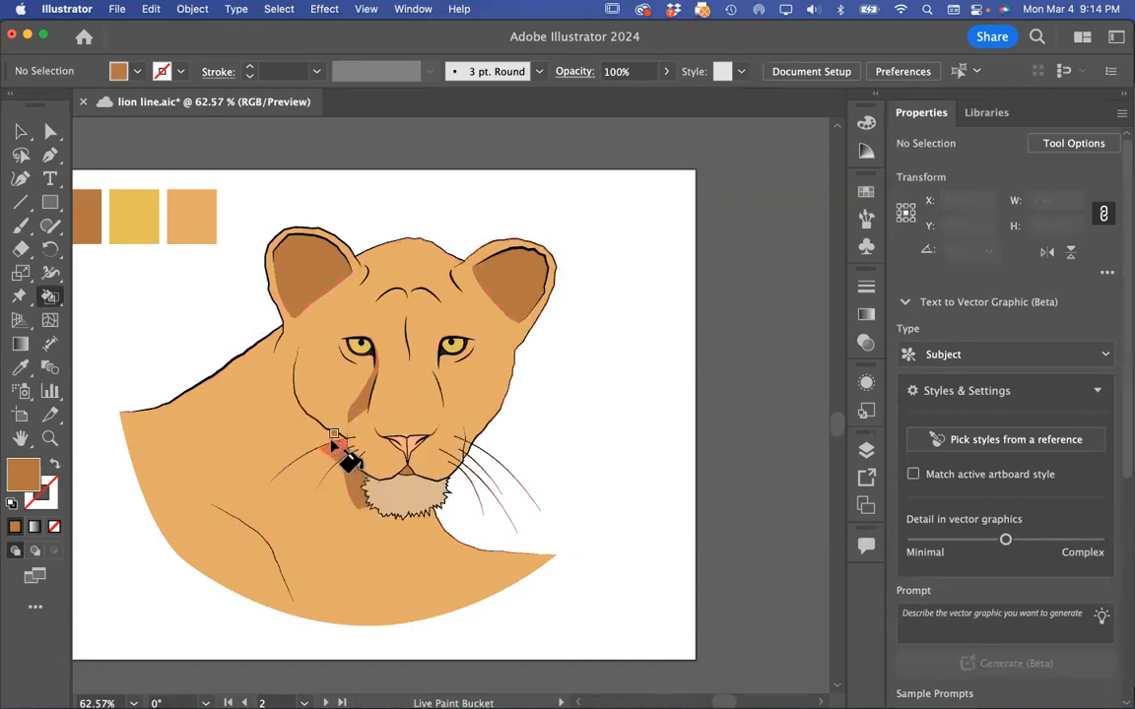
{"action": "left_click", "coordinate": [404, 473]}
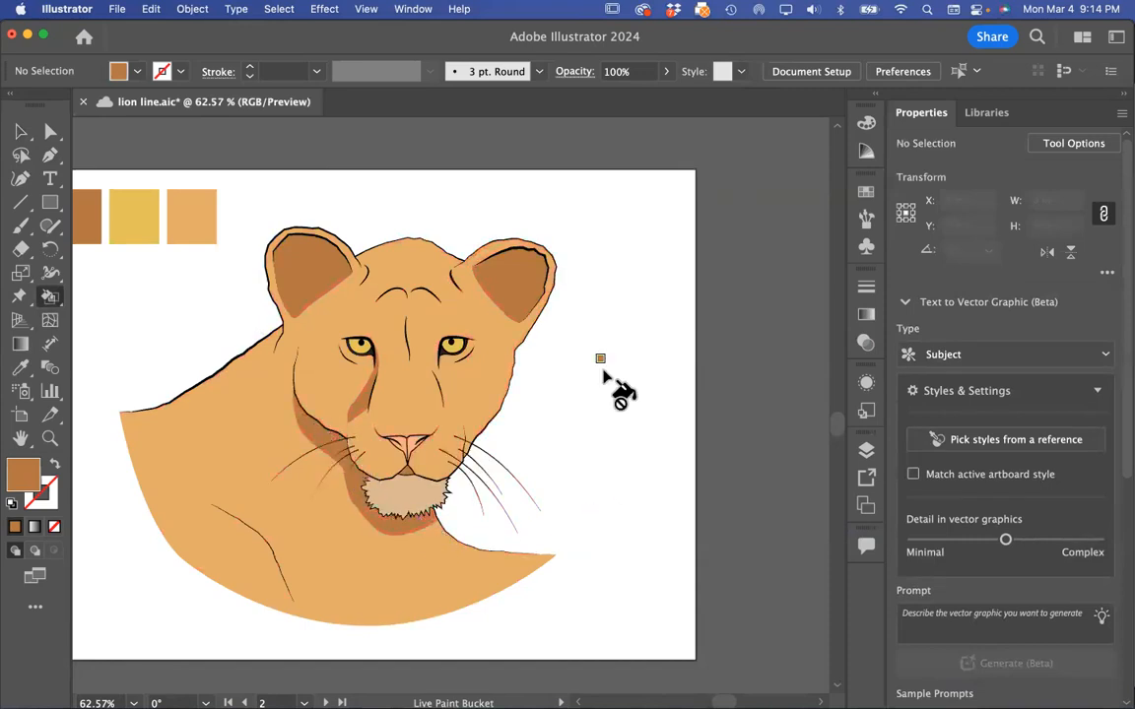
- Sample a dark brown and fill the small mouth triangle below the nose with Live Paint
{"action": "scroll", "coordinate": [606, 379], "scroll_direction": "down", "scroll_amount": 3}
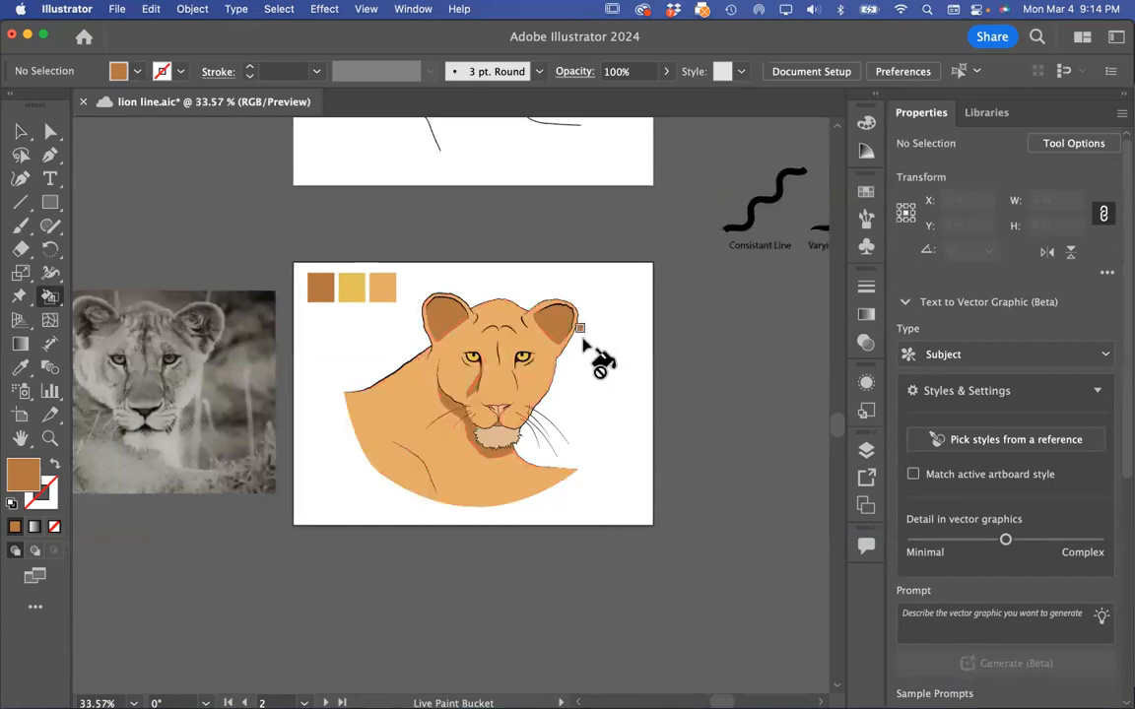
{"action": "scroll", "coordinate": [591, 360], "scroll_direction": "up", "scroll_amount": 2}
{"action": "scroll", "coordinate": [582, 392], "scroll_direction": "down", "scroll_amount": 3}
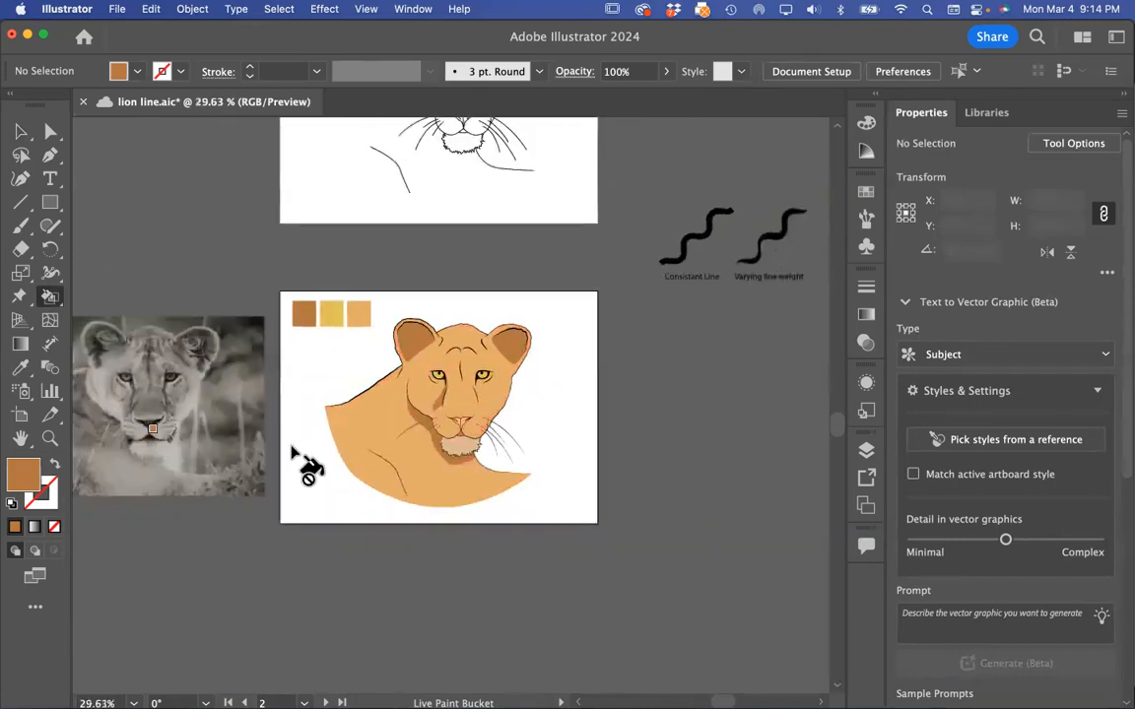
{"action": "scroll", "coordinate": [551, 461], "scroll_direction": "up", "scroll_amount": 3}
{"action": "left_click", "coordinate": [19, 369]}
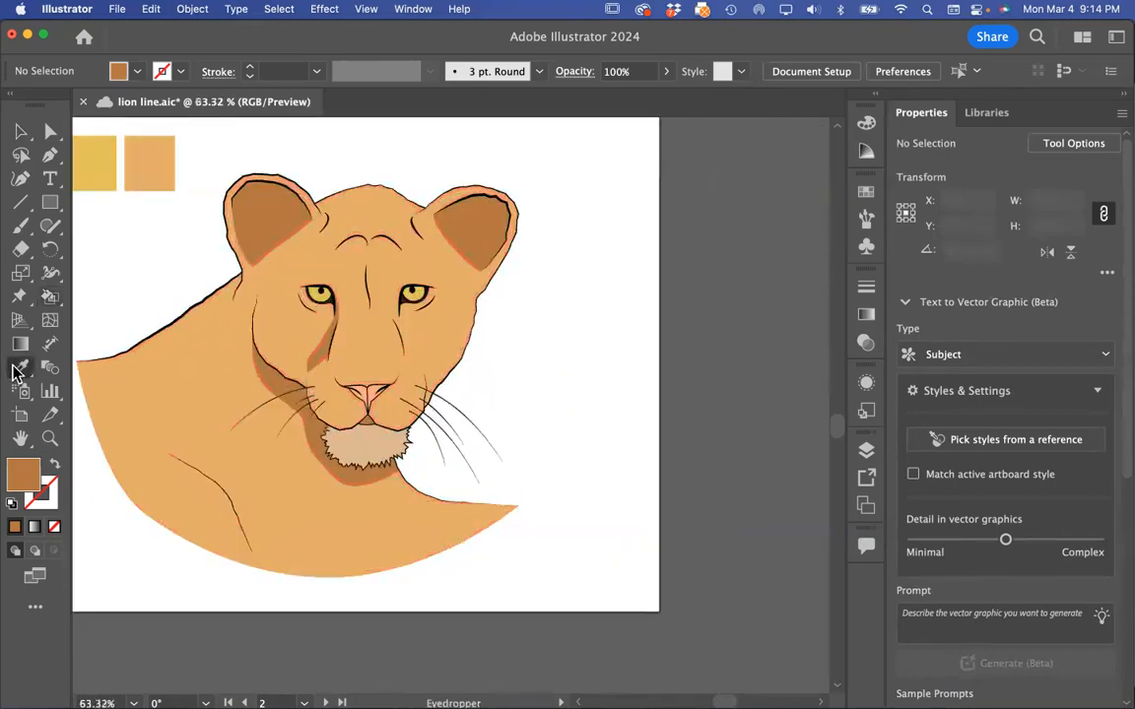
{"action": "left_click", "coordinate": [49, 299]}
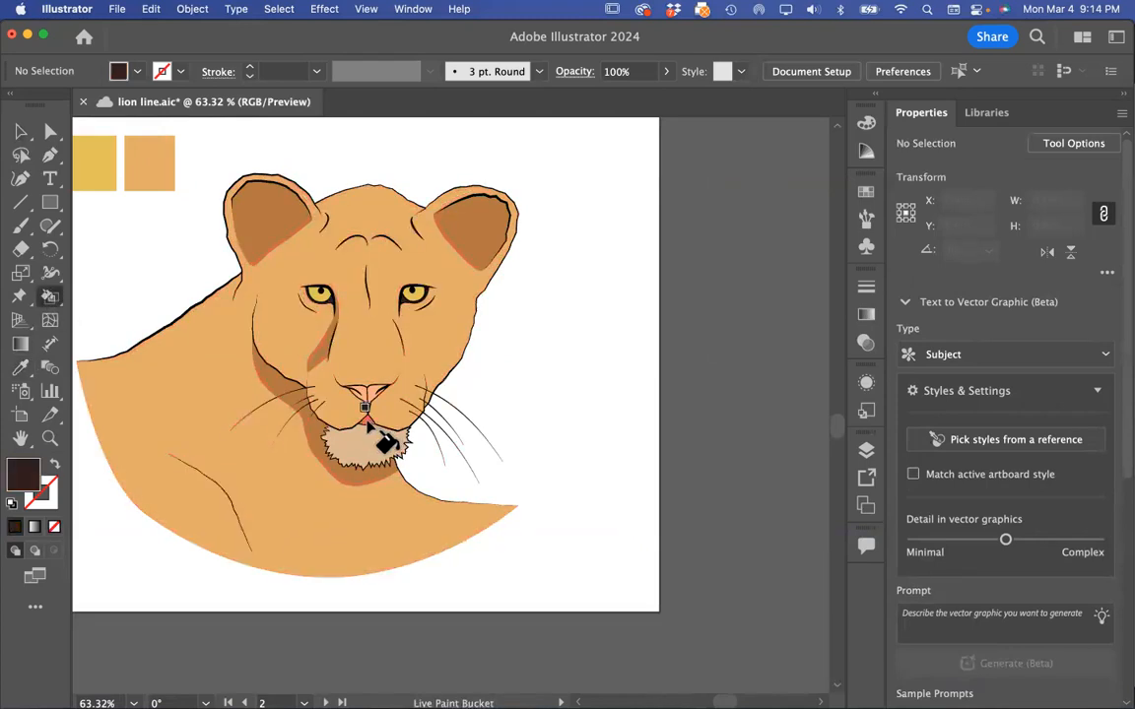
- Compare the shaded lion with the reference photo and display the muzzle in outline view
{"action": "scroll", "coordinate": [532, 421], "scroll_direction": "down", "scroll_amount": 5}
{"action": "scroll", "coordinate": [532, 420], "scroll_direction": "left", "scroll_amount": 4}
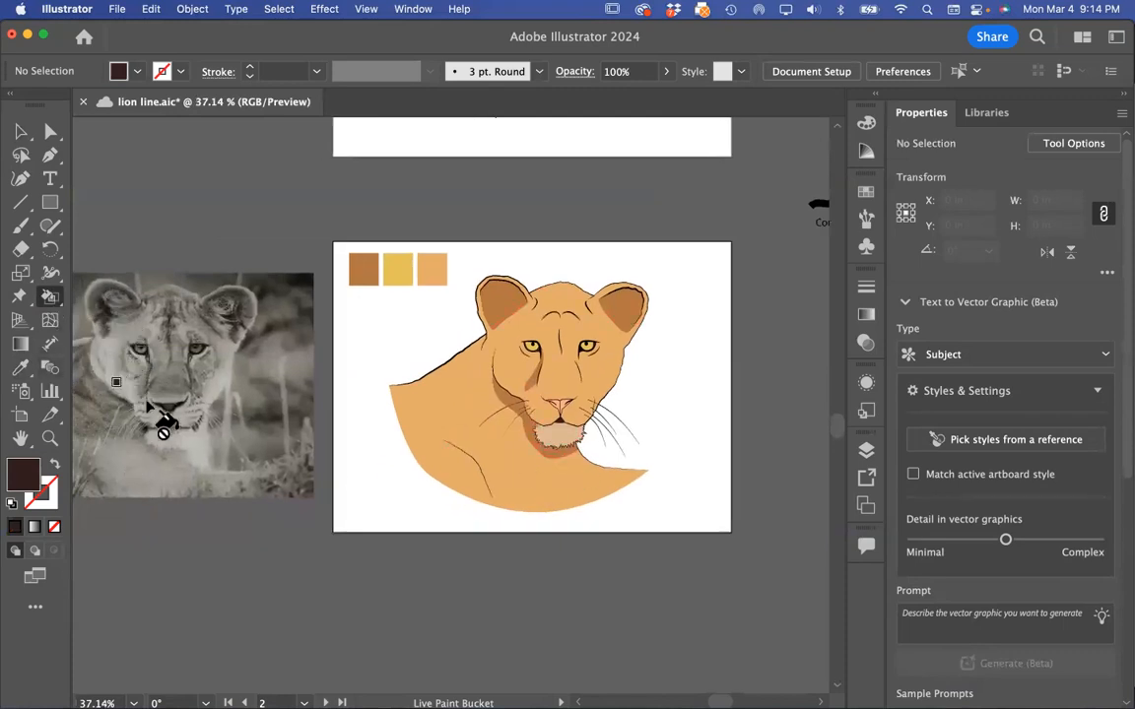
{"action": "scroll", "coordinate": [701, 389], "scroll_direction": "up", "scroll_amount": 4}
{"action": "scroll", "coordinate": [527, 435], "scroll_direction": "up", "scroll_amount": 6}
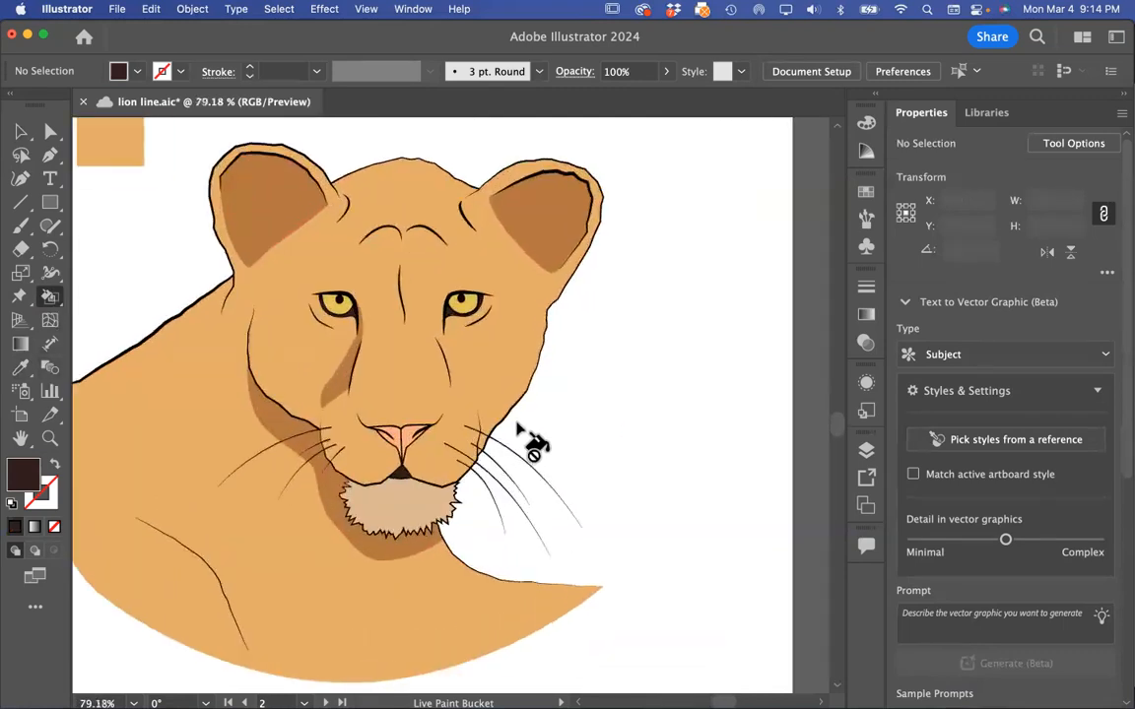
{"action": "key", "text": "super+y"}
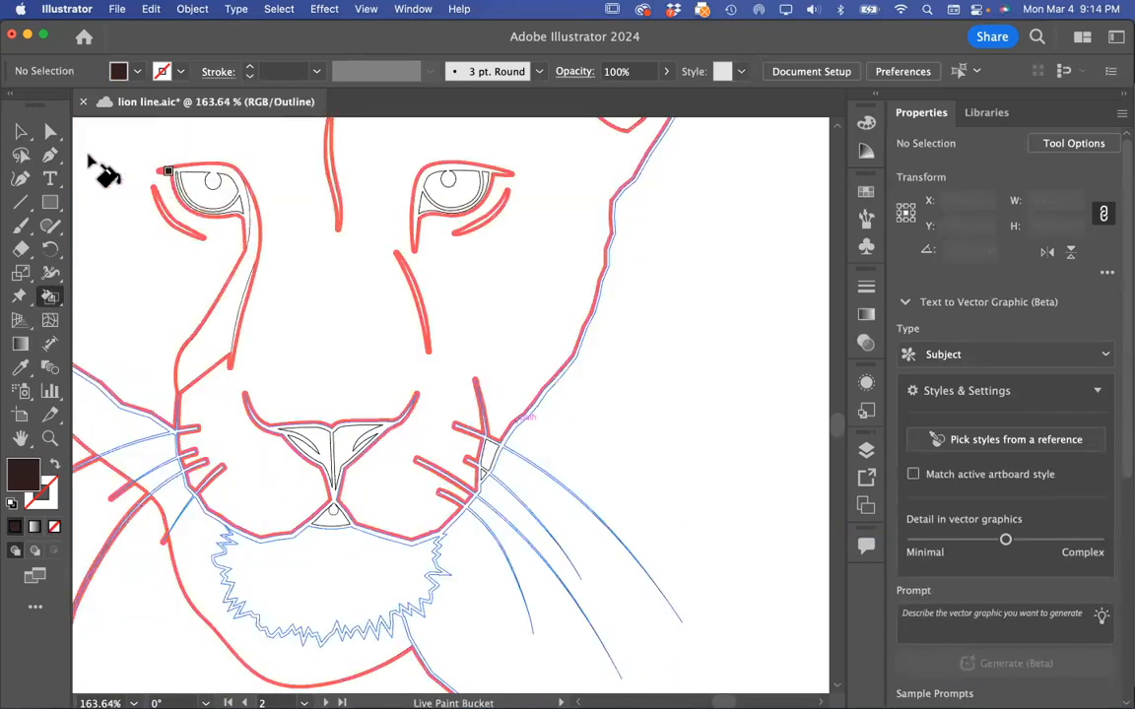
- Start a Pen path with no fill or stroke at the left cheek edge and curve it over the muzzle's left bump
{"action": "left_click", "coordinate": [50, 155]}
{"action": "left_click", "coordinate": [51, 526]}
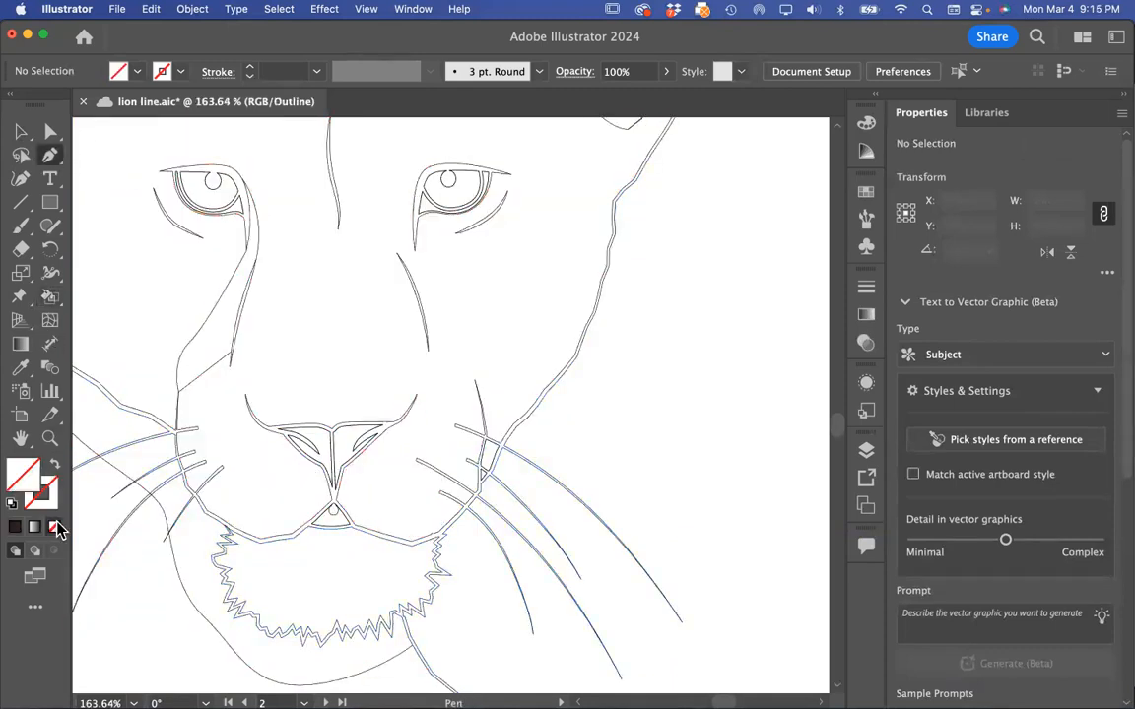
{"action": "scroll", "coordinate": [197, 409], "scroll_direction": "up", "scroll_amount": 3}
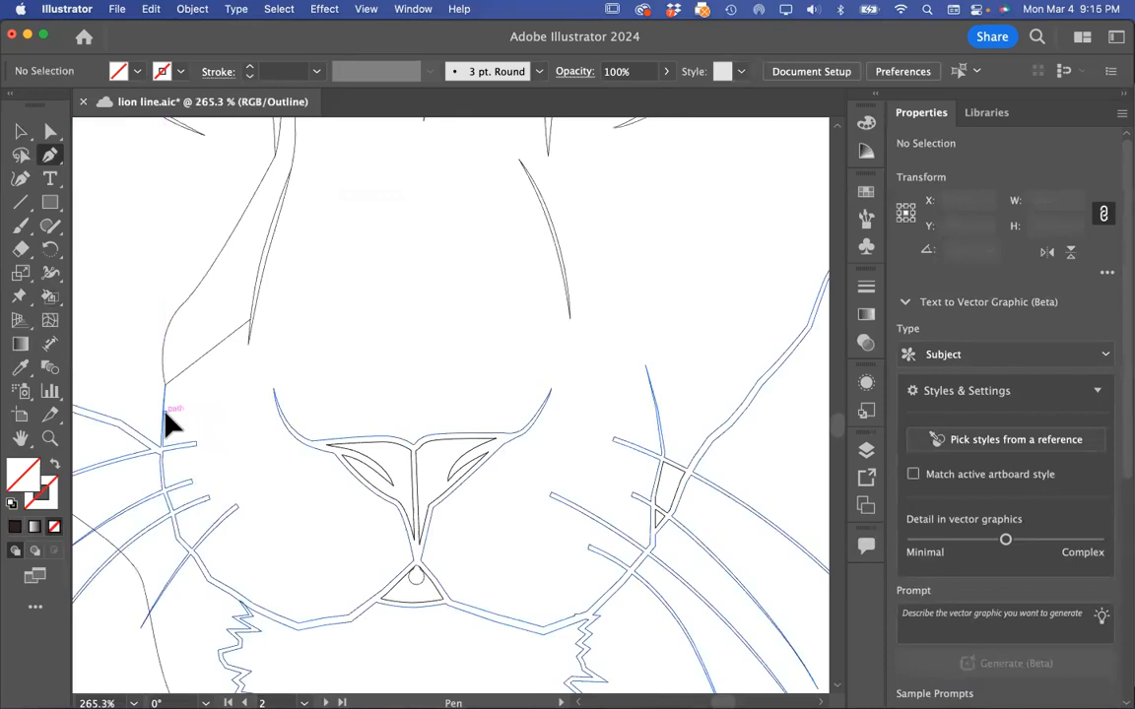
{"action": "left_click", "coordinate": [163, 412]}
{"action": "key", "text": "Escape"}
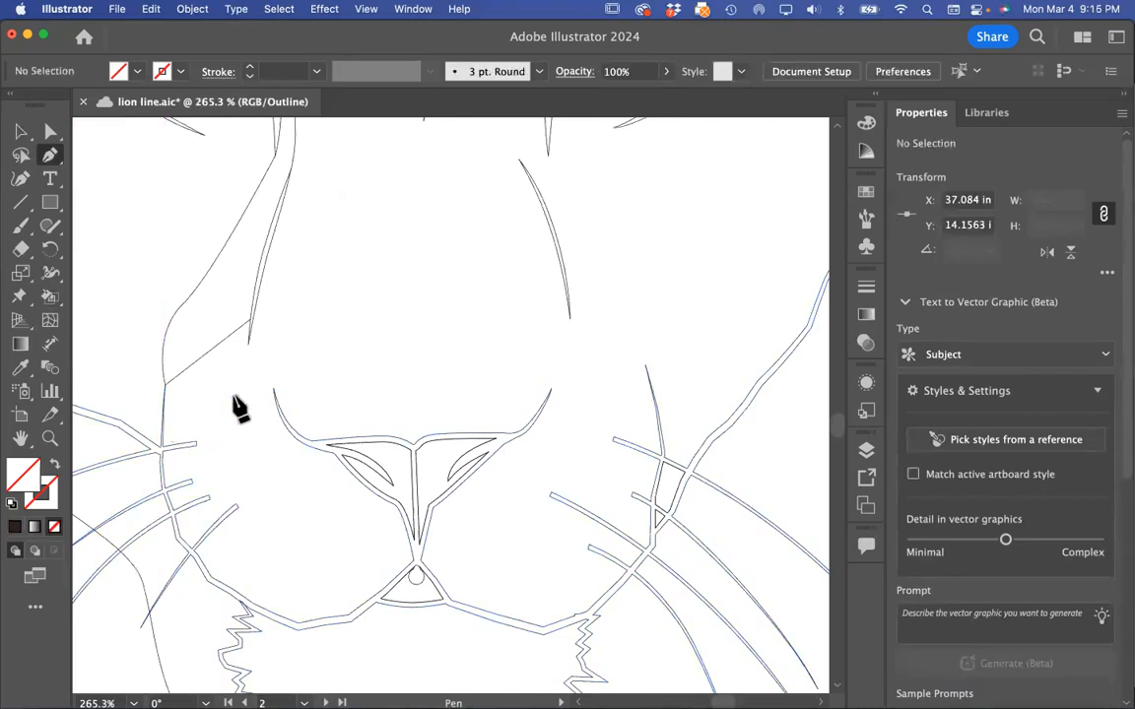
{"action": "left_click", "coordinate": [162, 418]}
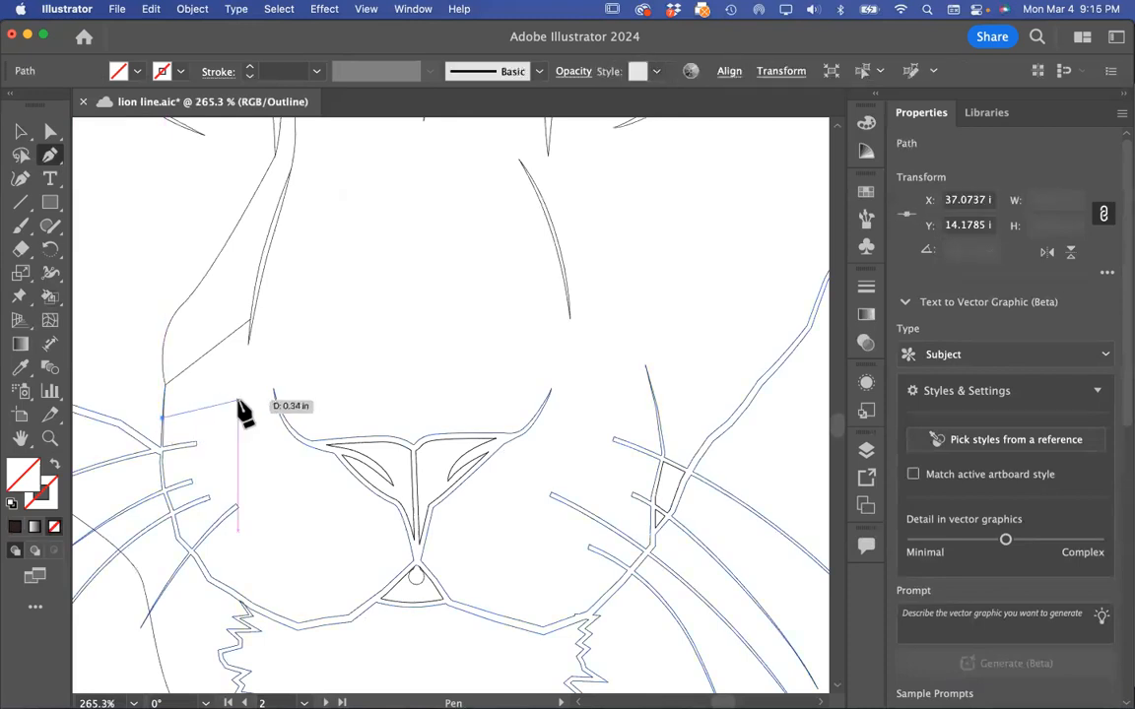
{"action": "left_click_drag", "start_coordinate": [251, 381], "coordinate": [293, 364]}
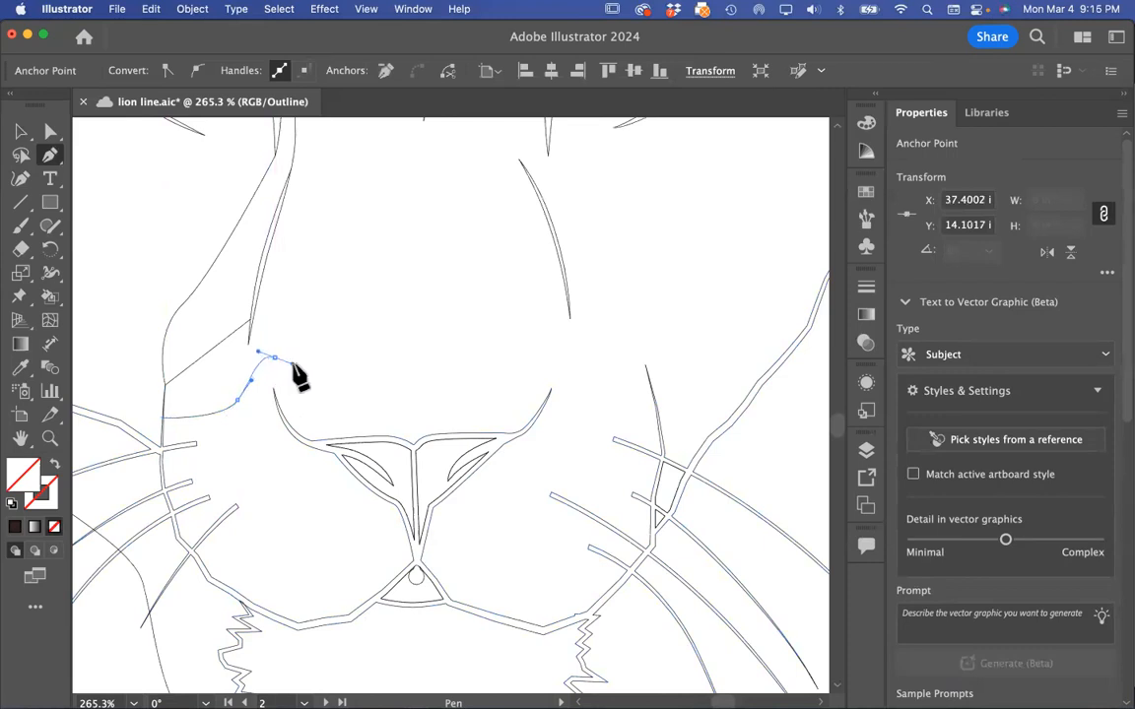
- Continue the curved path just above the nose and over the muzzle's right bump, ending on the right cheek line
{"action": "left_click_drag", "start_coordinate": [364, 425], "coordinate": [362, 424]}
{"action": "left_click_drag", "start_coordinate": [463, 417], "coordinate": [482, 419]}
{"action": "left_click", "coordinate": [524, 394]}
{"action": "left_click", "coordinate": [539, 377]}
{"action": "left_click", "coordinate": [576, 372]}
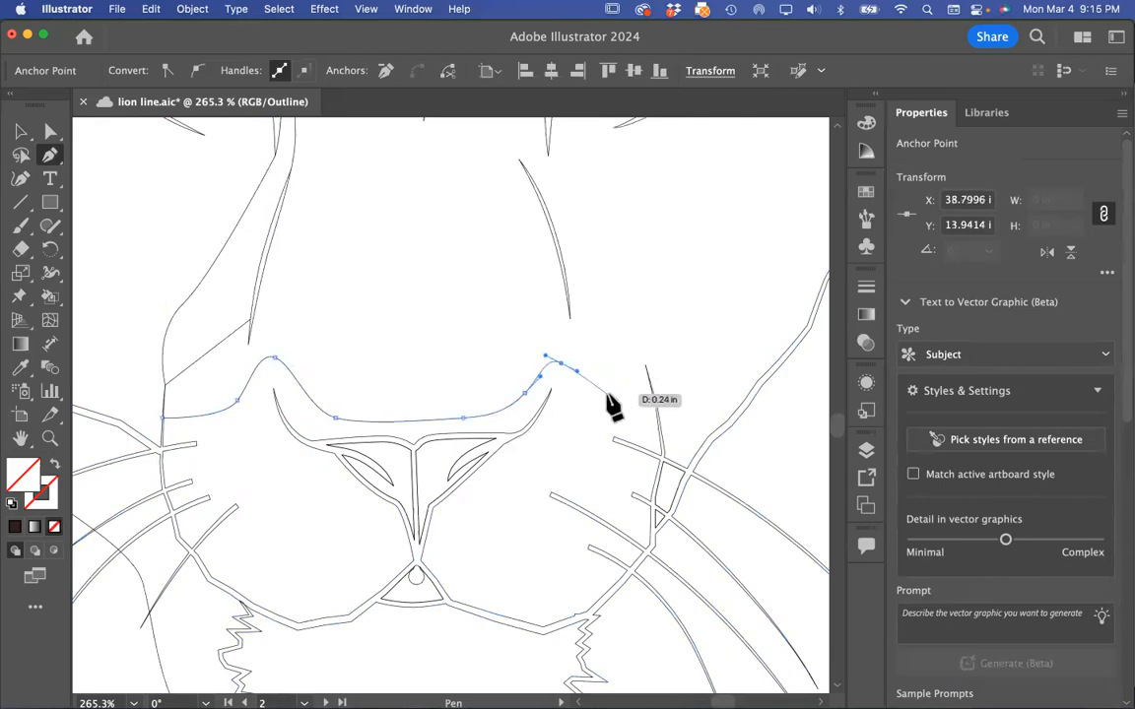
{"action": "left_click", "coordinate": [621, 401]}
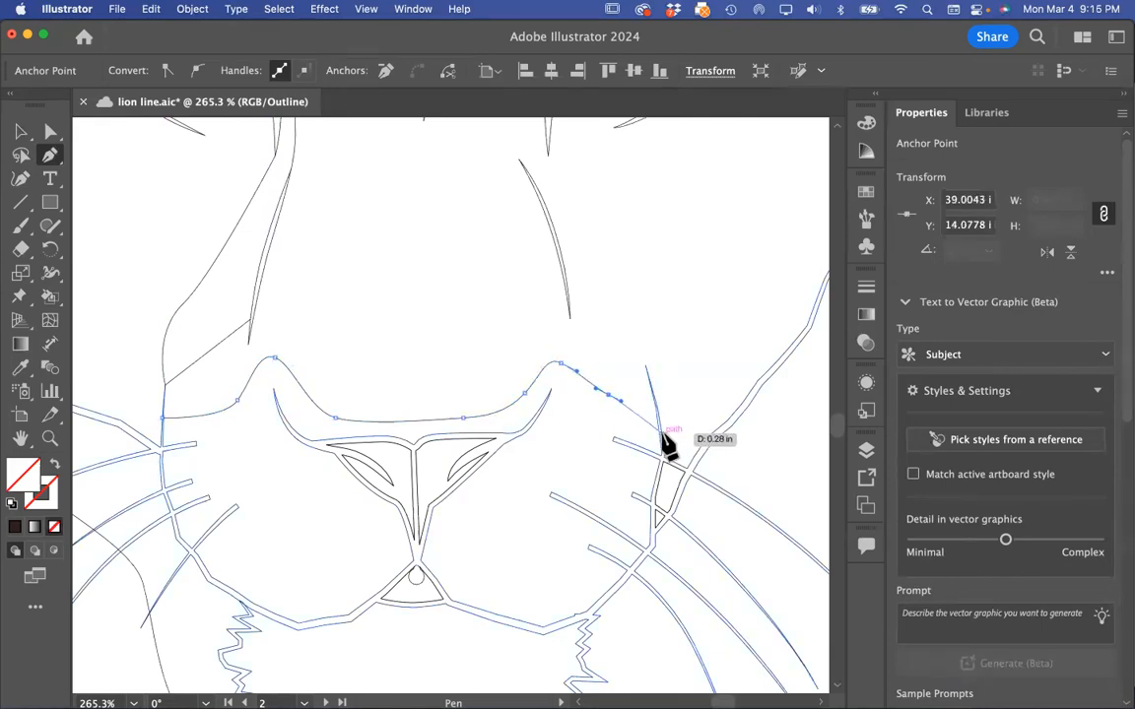
{"action": "left_click", "coordinate": [666, 449]}
{"action": "scroll", "coordinate": [668, 455], "scroll_direction": "down", "scroll_amount": 10}
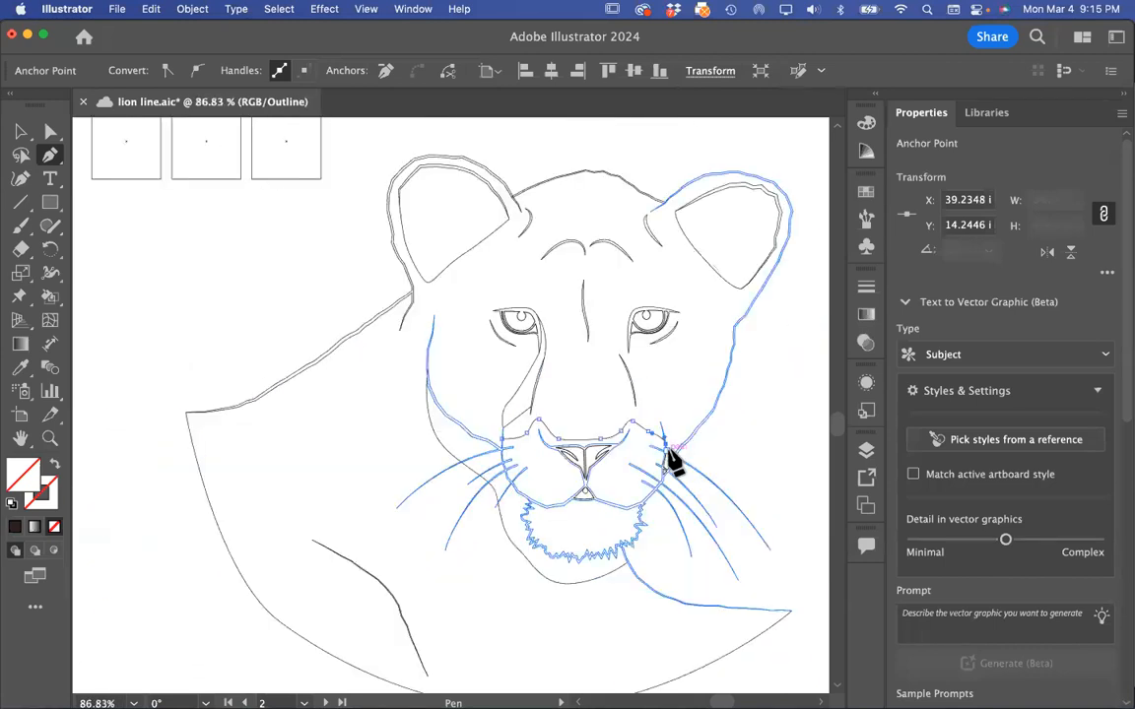
- Return to the coloured preview and merge the new muzzle path into the lion's Live Paint group
{"action": "key", "text": "super"}
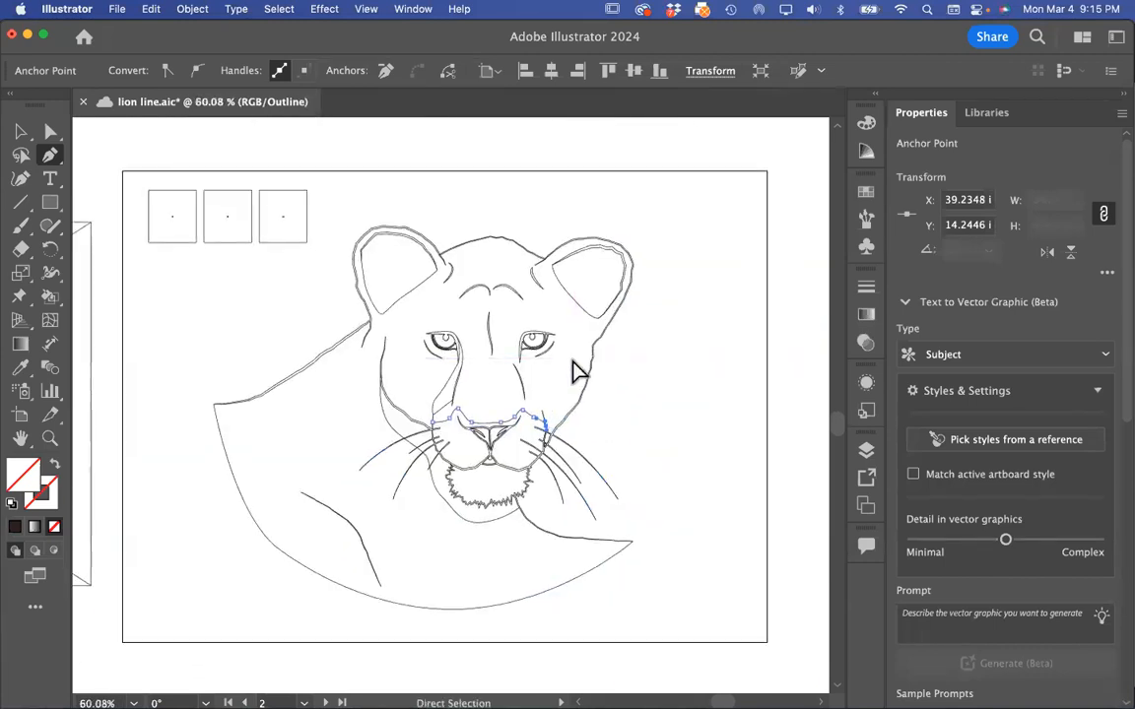
{"action": "key", "text": "super+y"}
{"action": "key", "text": "v"}
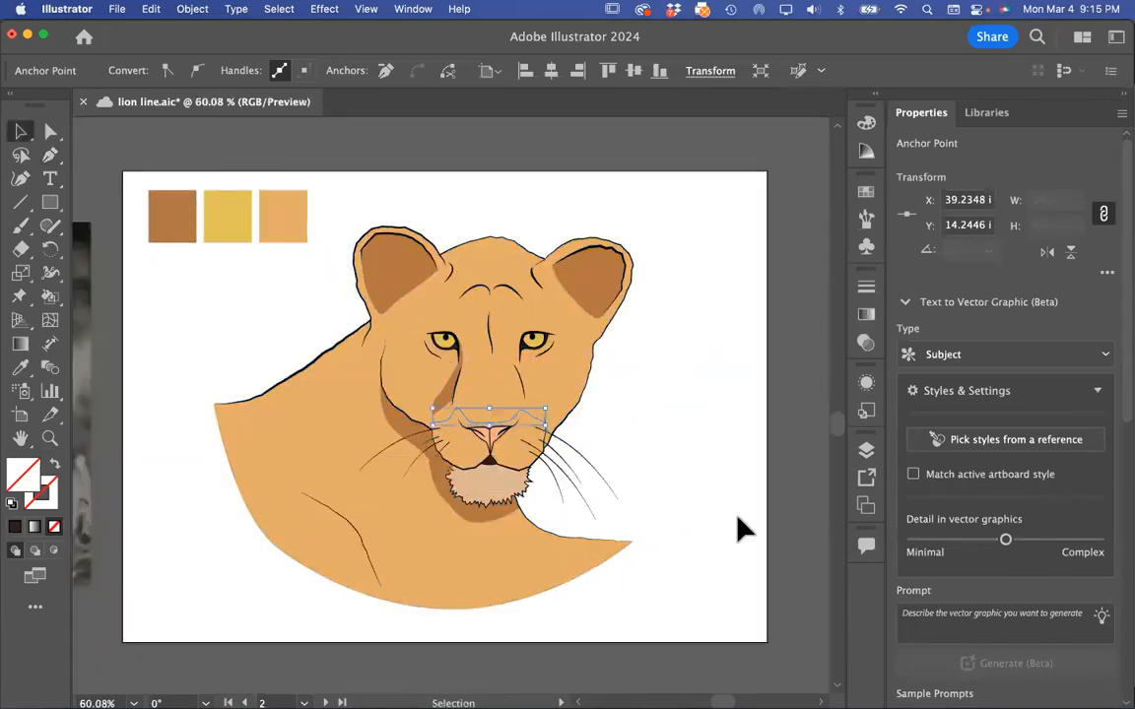
{"action": "left_click_drag", "start_coordinate": [736, 567], "coordinate": [328, 325]}
{"action": "left_click_drag", "start_coordinate": [305, 264], "coordinate": [307, 266]}
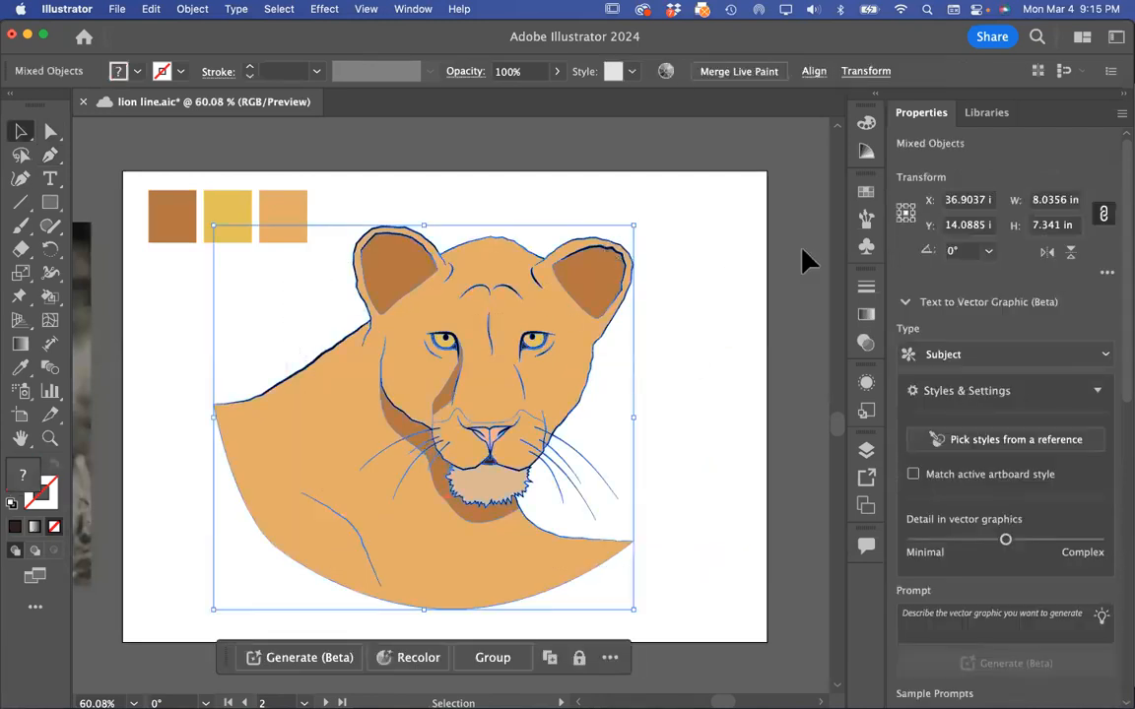
{"action": "left_click", "coordinate": [742, 72]}
{"action": "left_click", "coordinate": [717, 367]}
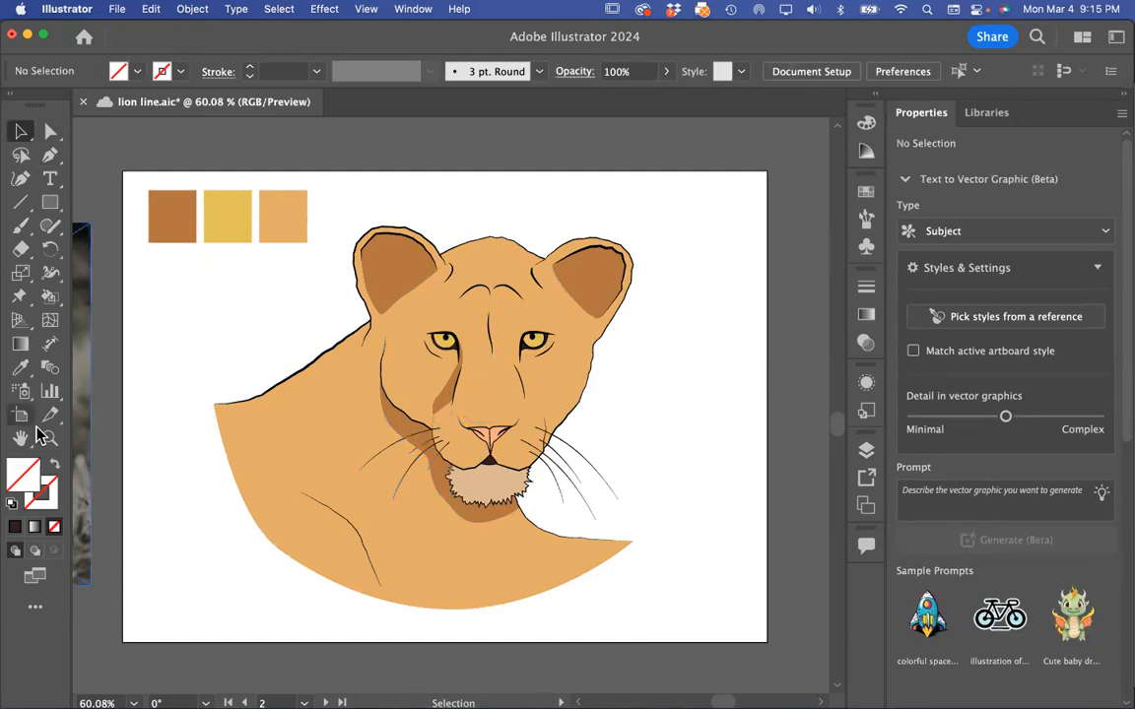
- Set the Live Paint fill to a pale, less saturated tint of #edb964 and fill the whole muzzle around the nose
{"action": "left_click", "coordinate": [49, 299]}
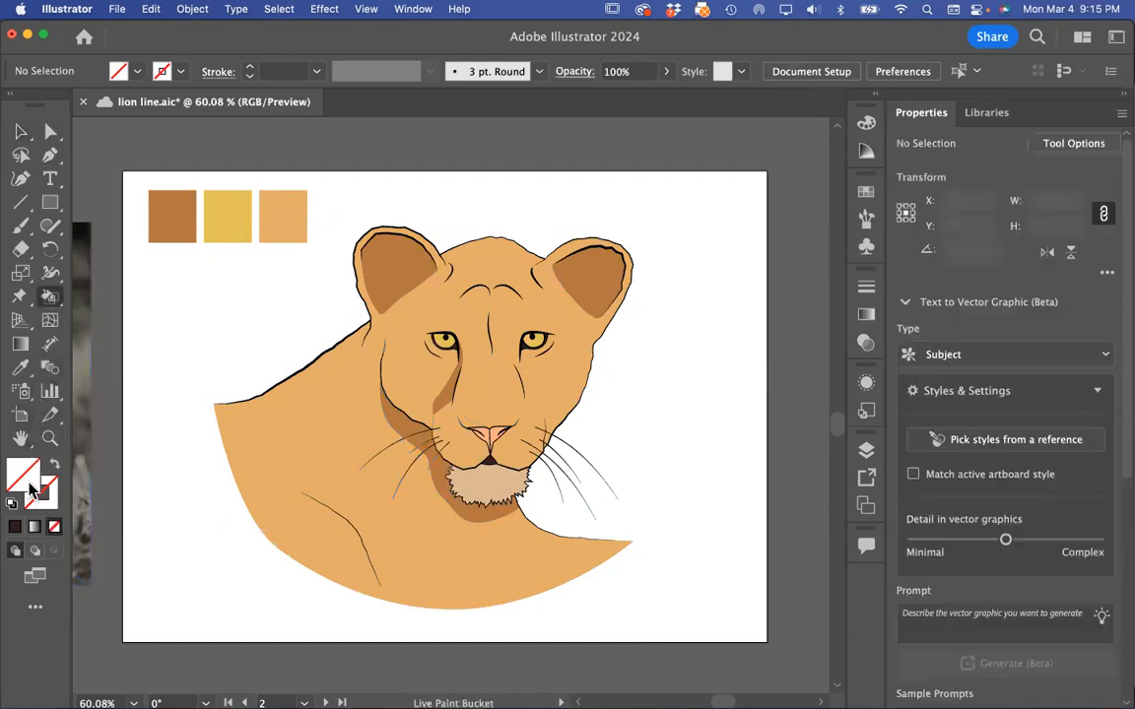
{"action": "double_click", "coordinate": [30, 484]}
{"action": "type", "text": "edb964"}
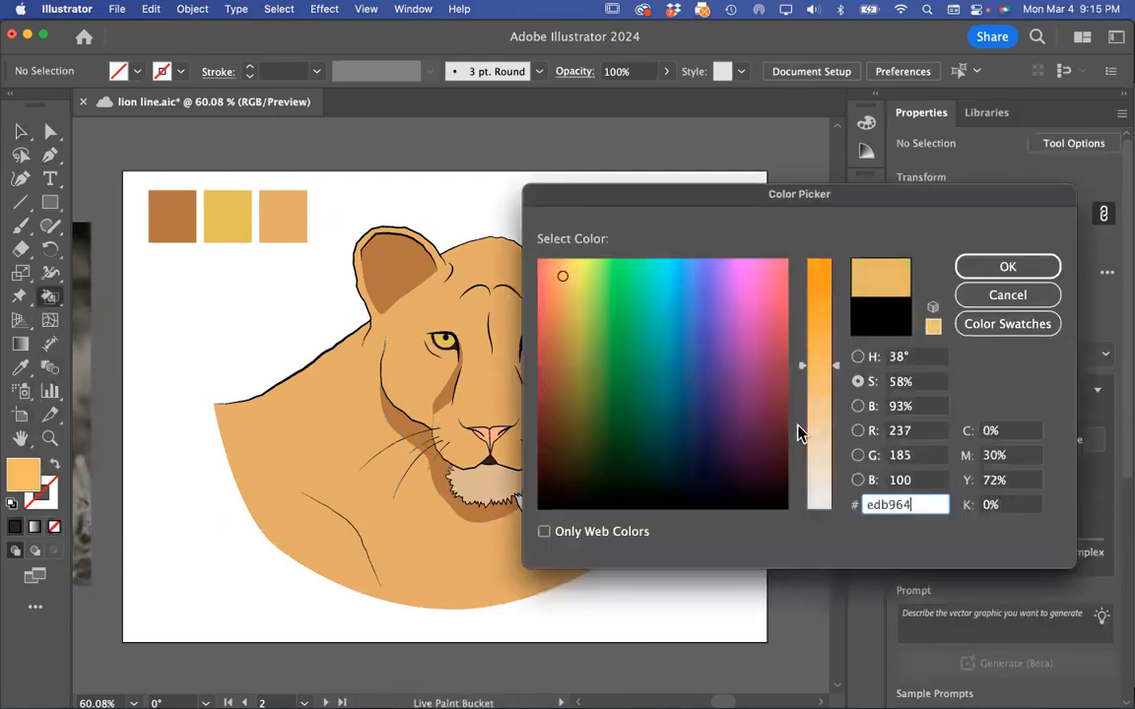
{"action": "left_click", "coordinate": [813, 442]}
{"action": "left_click", "coordinate": [1021, 260]}
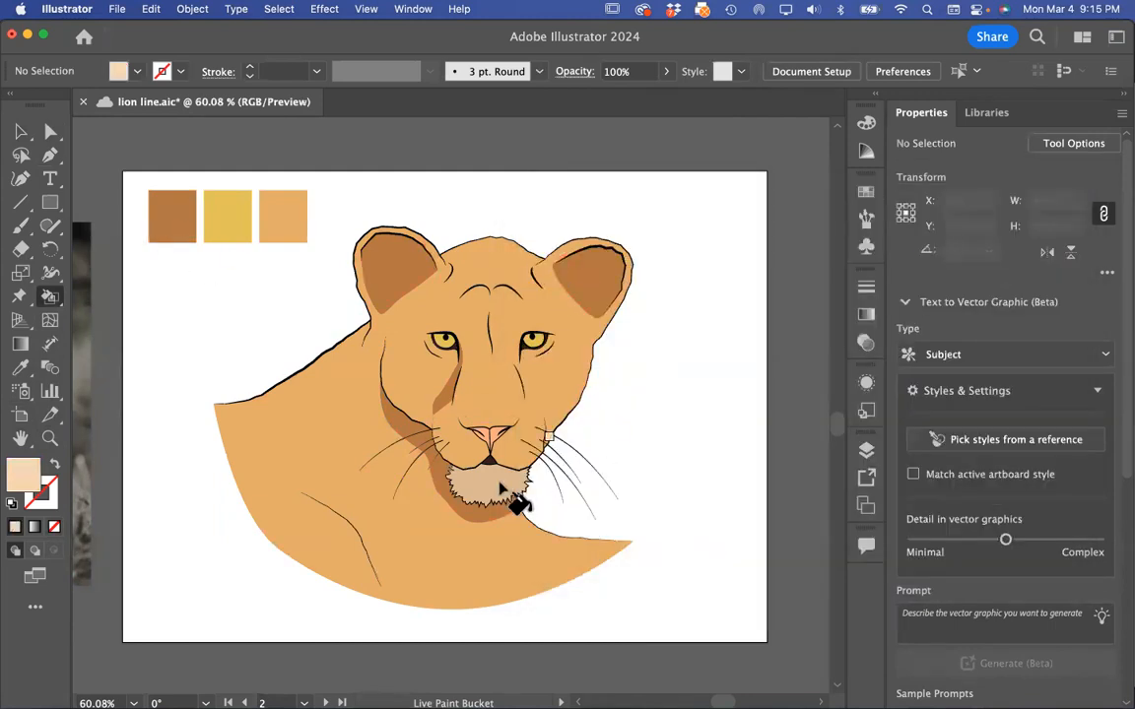
{"action": "left_click", "coordinate": [465, 453]}
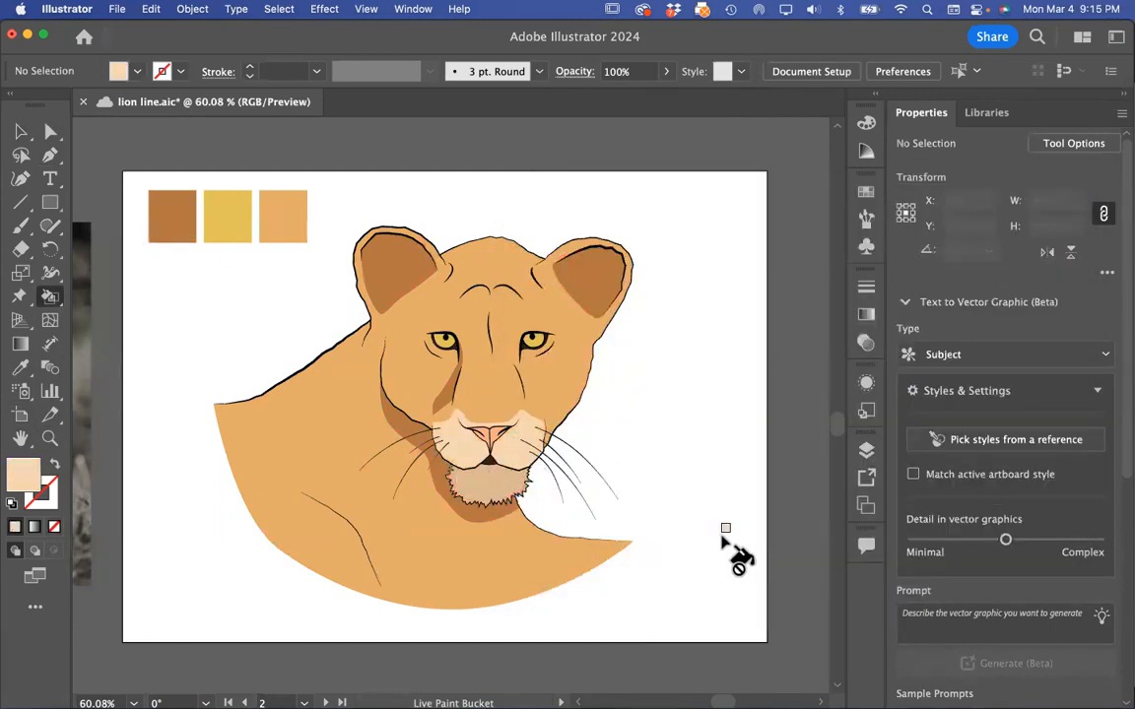
- Try the pale muzzle colour on the chin fur and undo that fill
{"action": "scroll", "coordinate": [611, 476], "scroll_direction": "up", "scroll_amount": 3}
{"action": "scroll", "coordinate": [610, 475], "scroll_direction": "down", "scroll_amount": 3}
{"action": "left_click", "coordinate": [499, 480]}
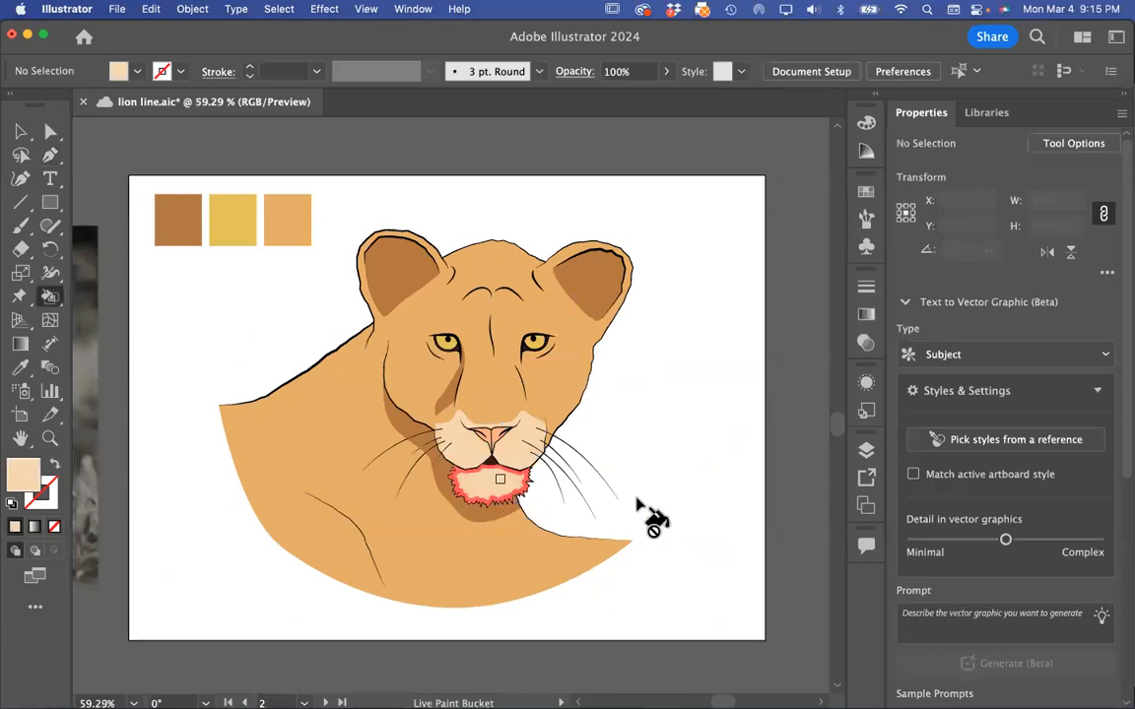
{"action": "left_click", "coordinate": [150, 9]}
{"action": "left_click", "coordinate": [153, 30]}
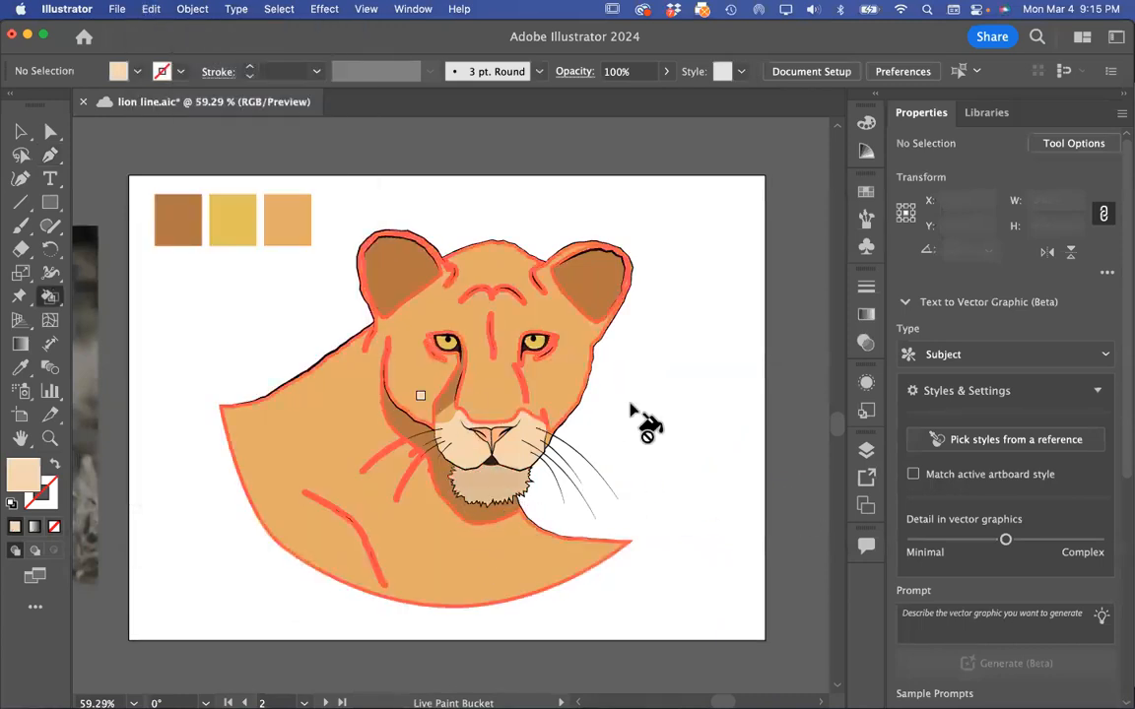
- Examine the coloured lion at different magnifications, from the full artboard to the face
{"action": "scroll", "coordinate": [810, 385], "scroll_direction": "down", "scroll_amount": 4}
{"action": "scroll", "coordinate": [806, 385], "scroll_direction": "up", "scroll_amount": 5}
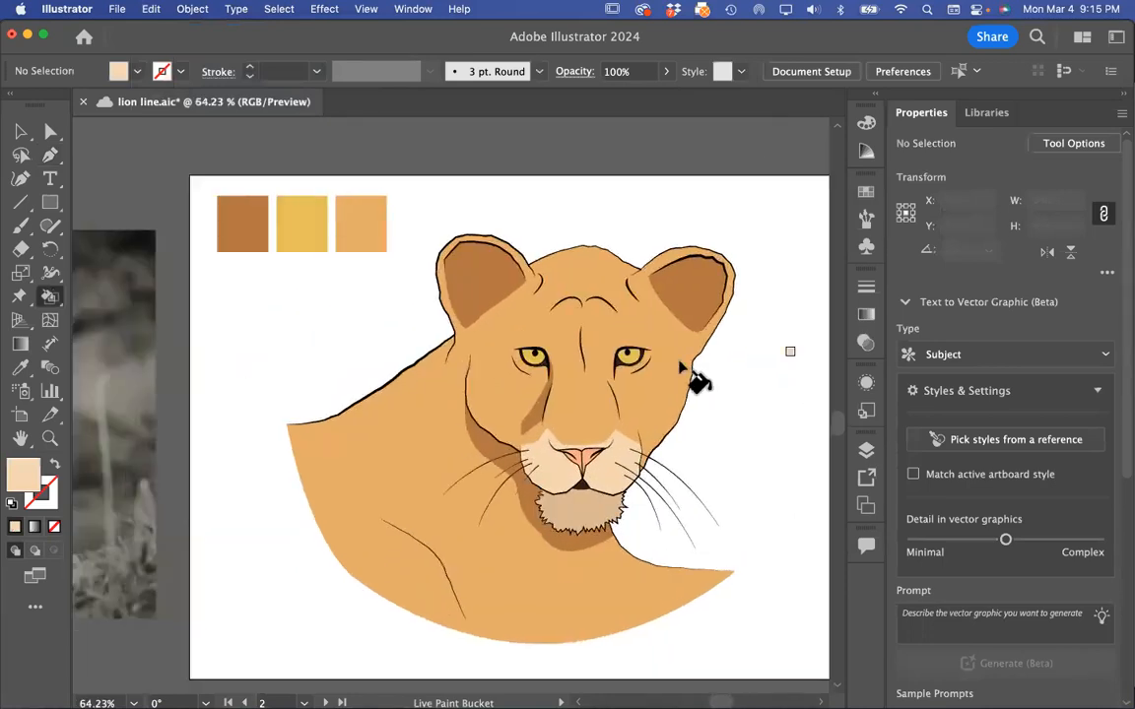
{"action": "scroll", "coordinate": [620, 385], "scroll_direction": "right", "scroll_amount": 3}
{"action": "scroll", "coordinate": [648, 532], "scroll_direction": "left", "scroll_amount": 3}
{"action": "scroll", "coordinate": [645, 522], "scroll_direction": "right", "scroll_amount": 3}
{"action": "scroll", "coordinate": [645, 522], "scroll_direction": "down", "scroll_amount": 2}
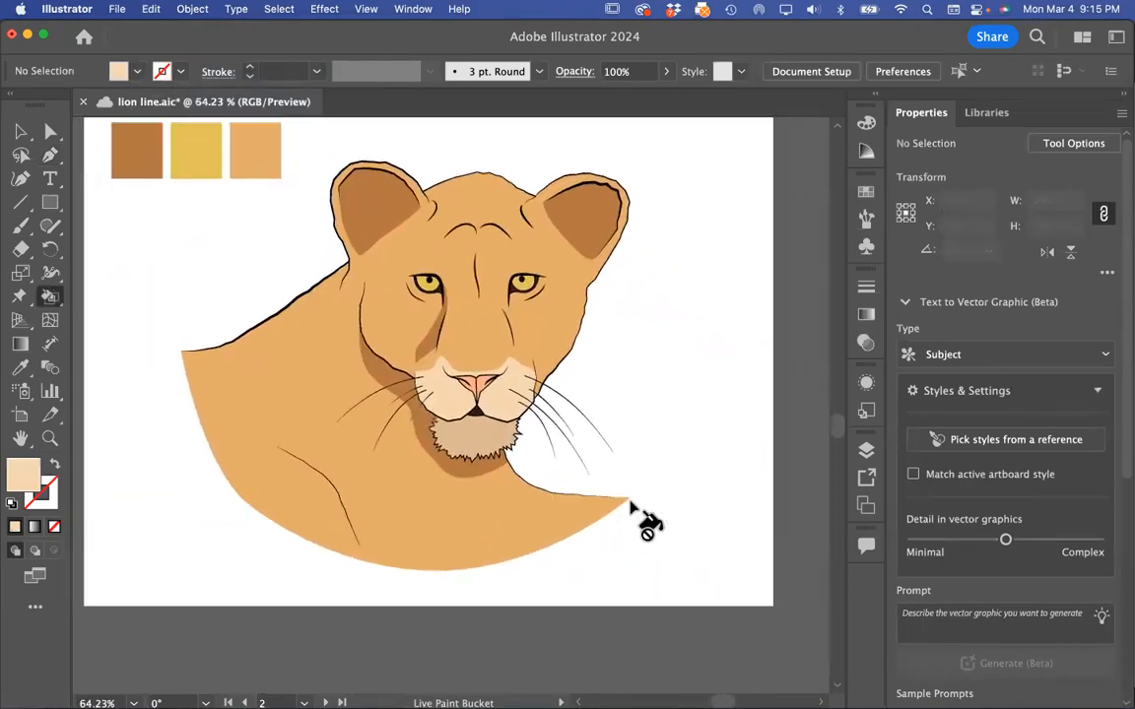
{"action": "scroll", "coordinate": [525, 344], "scroll_direction": "down", "scroll_amount": 3}
{"action": "scroll", "coordinate": [524, 340], "scroll_direction": "up", "scroll_amount": 3}
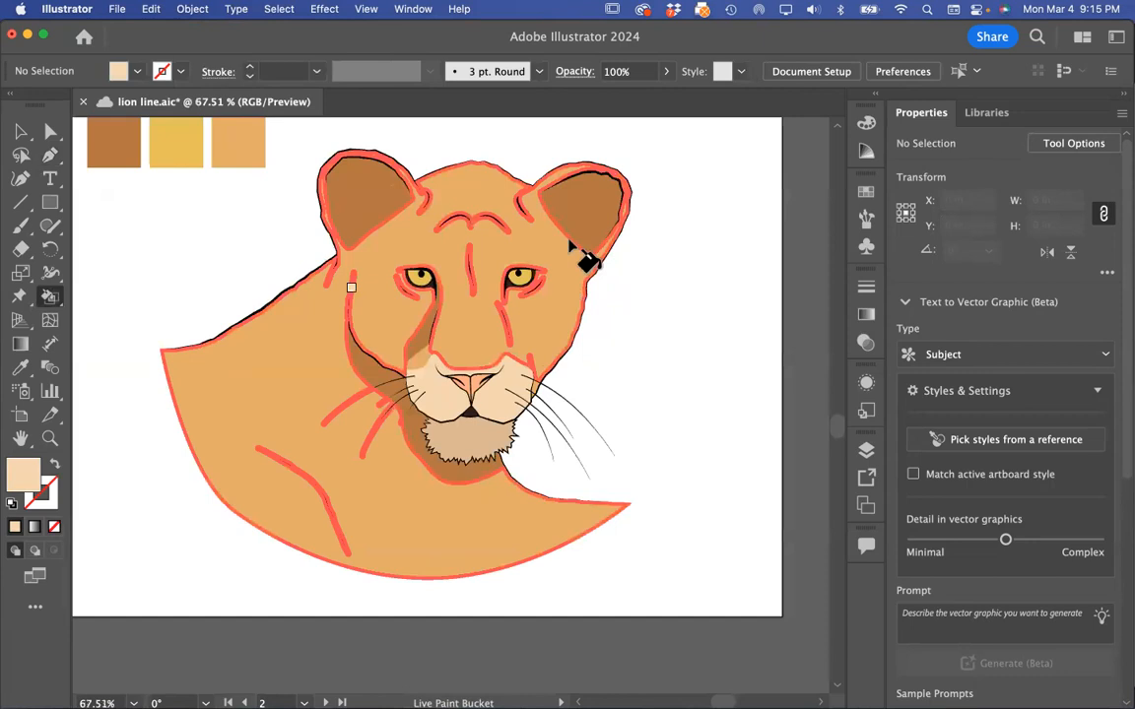
{"action": "scroll", "coordinate": [553, 200], "scroll_direction": "down", "scroll_amount": 1}
{"action": "scroll", "coordinate": [653, 316], "scroll_direction": "up", "scroll_amount": 1}
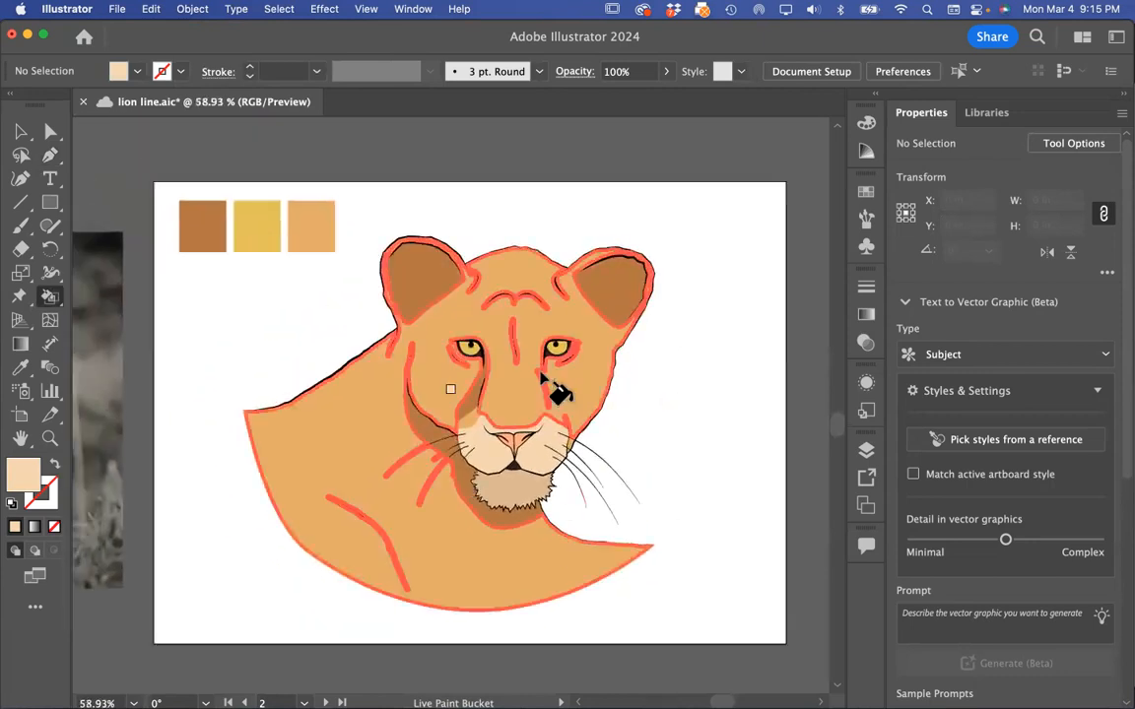
{"action": "scroll", "coordinate": [608, 347], "scroll_direction": "up", "scroll_amount": 3}
{"action": "scroll", "coordinate": [601, 325], "scroll_direction": "right", "scroll_amount": 2}
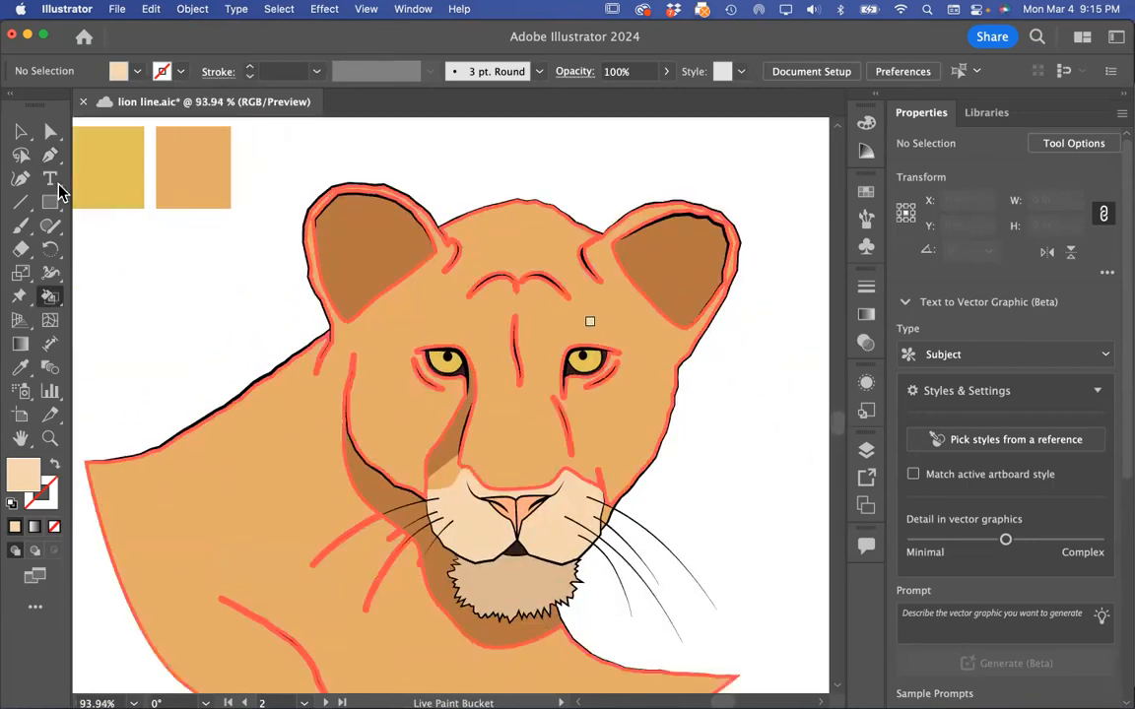
- Choose the Ellipse tool, lock Layer 1 and add a new layer above it
{"action": "left_click_drag", "start_coordinate": [56, 210], "coordinate": [119, 251]}
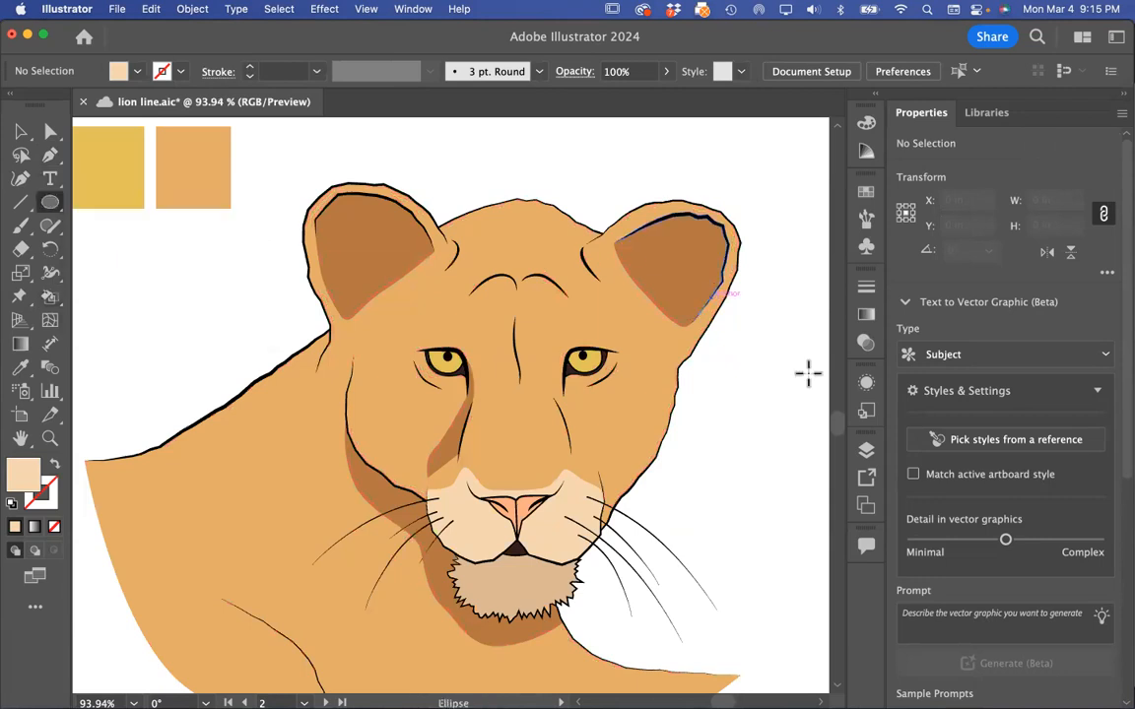
{"action": "left_click", "coordinate": [868, 448]}
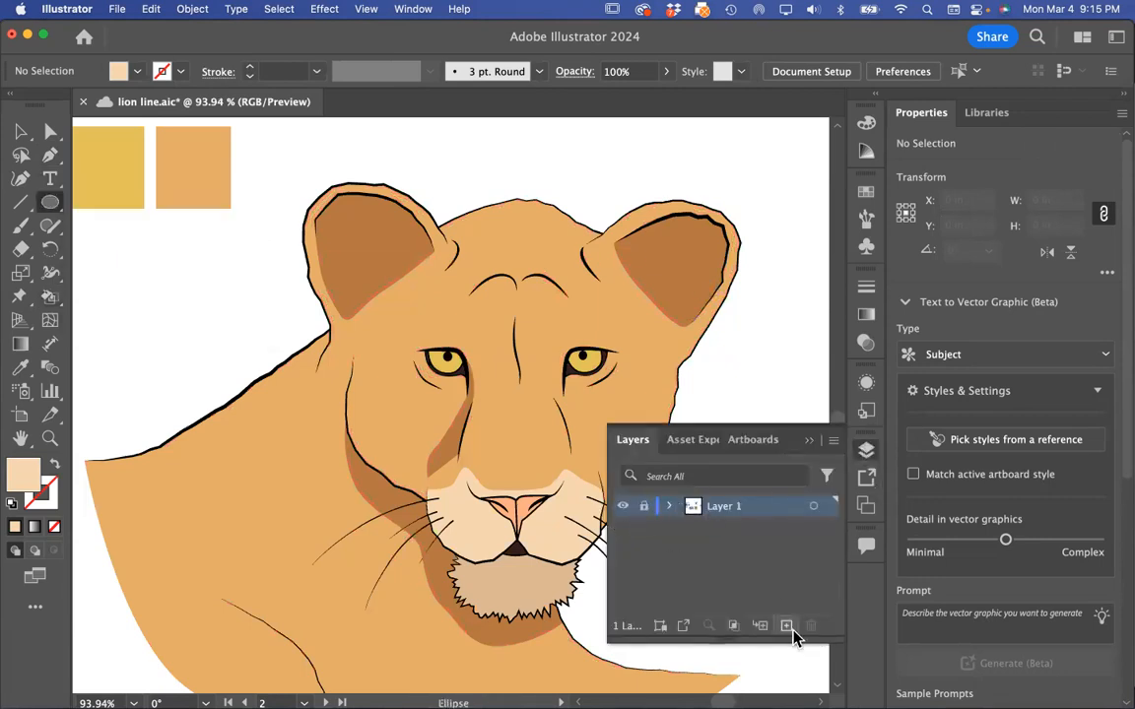
- Draw a pale highlight circle about 0.07 in wide on the left eye's pupil edge and nudge it slightly upward
{"action": "scroll", "coordinate": [455, 364], "scroll_direction": "up", "scroll_amount": 5}
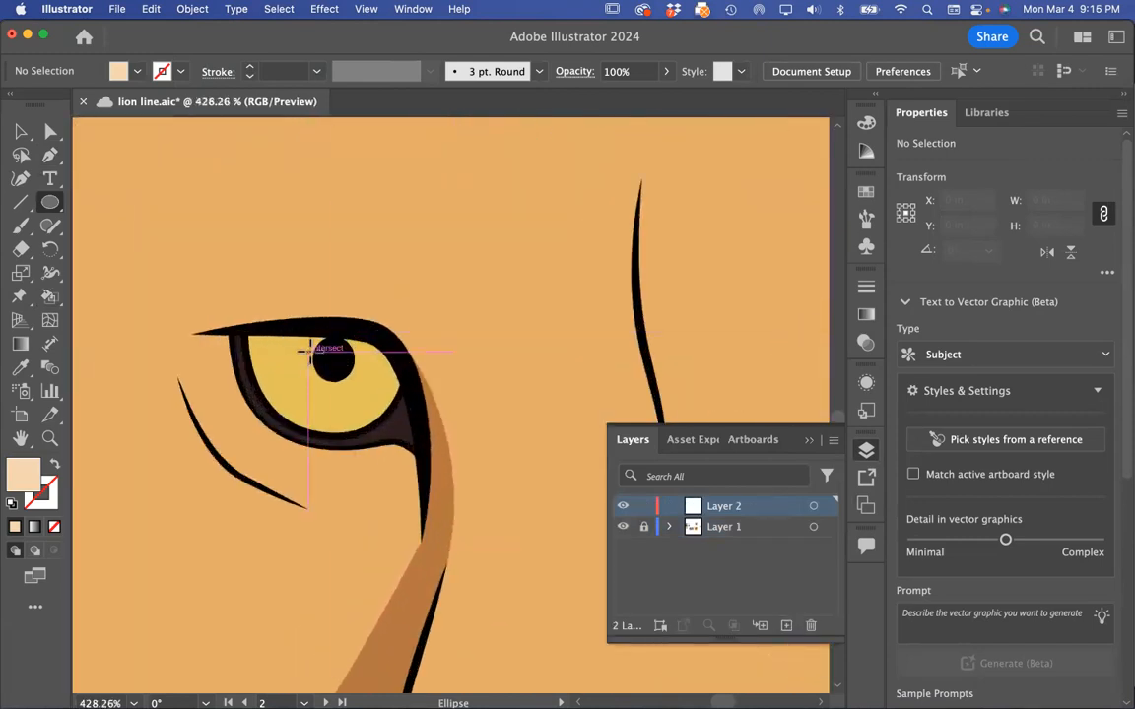
{"action": "left_click_drag", "start_coordinate": [320, 357], "coordinate": [330, 373]}
{"action": "key", "text": "v"}
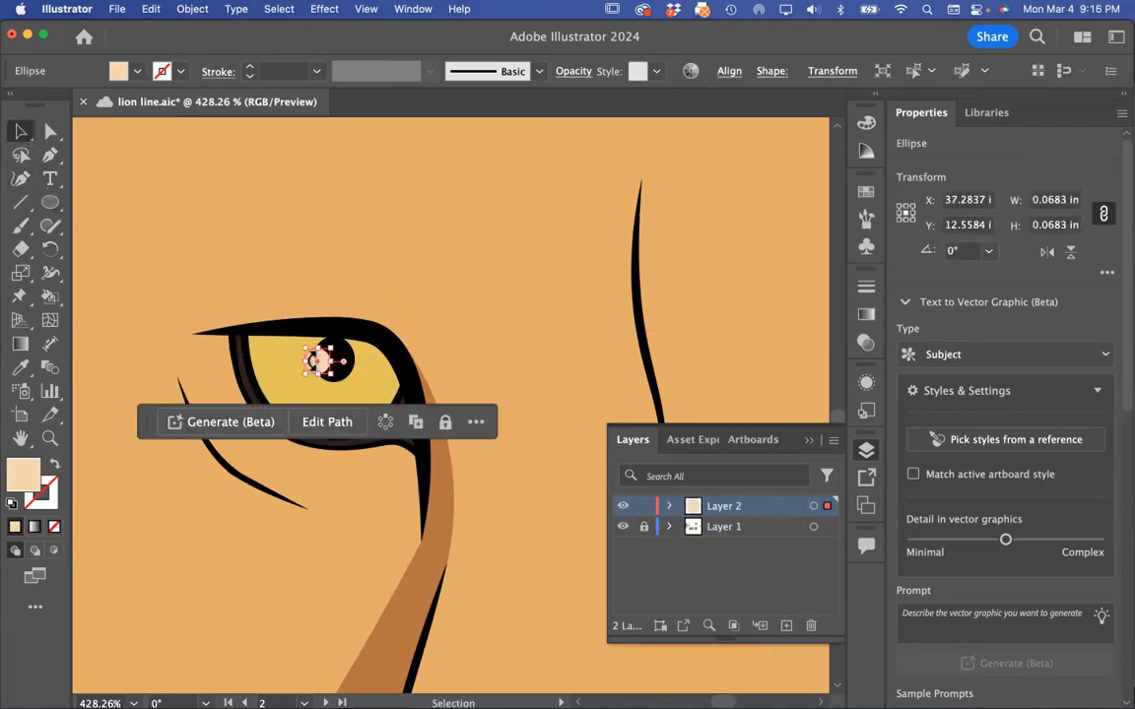
{"action": "scroll", "coordinate": [427, 349], "scroll_direction": "down", "scroll_amount": 3}
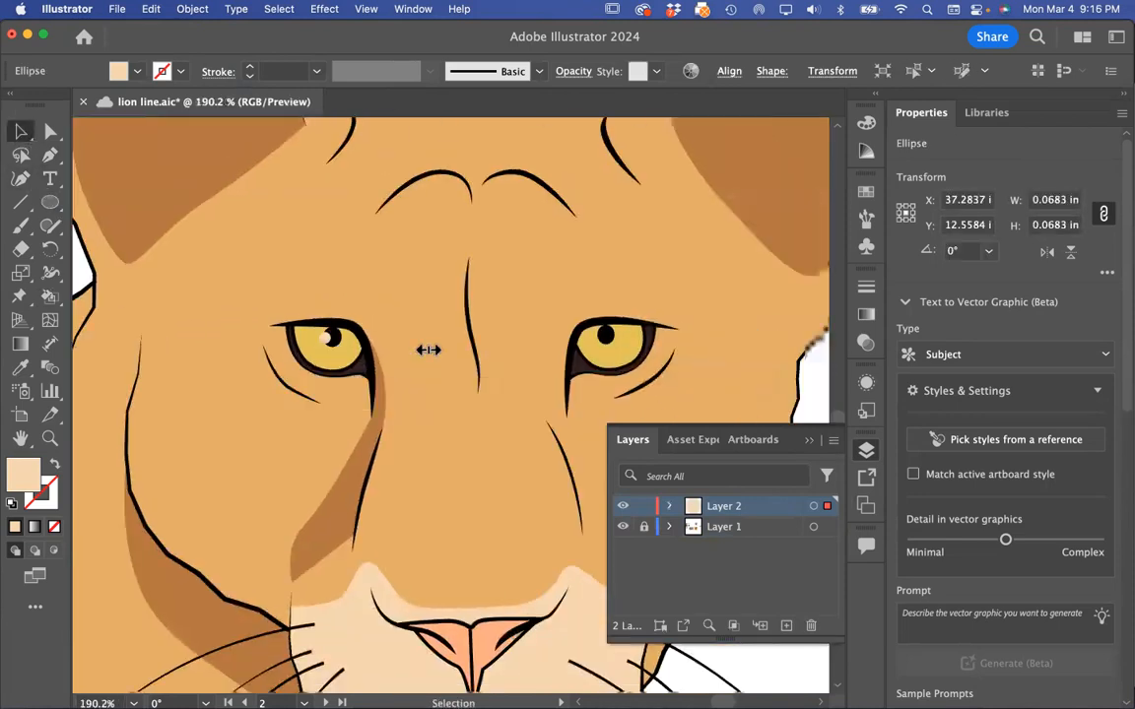
{"action": "scroll", "coordinate": [326, 339], "scroll_direction": "up", "scroll_amount": 6}
{"action": "left_click_drag", "start_coordinate": [187, 304], "coordinate": [172, 266]}
- Duplicate the highlight circle, place the copy on the right eye's pupil edge and deselect it
{"action": "scroll", "coordinate": [166, 321], "scroll_direction": "down", "scroll_amount": 2}
{"action": "left_click_drag", "start_coordinate": [192, 307], "coordinate": [760, 321], "text": "alt"}
{"action": "scroll", "coordinate": [759, 322], "scroll_direction": "right", "scroll_amount": 5}
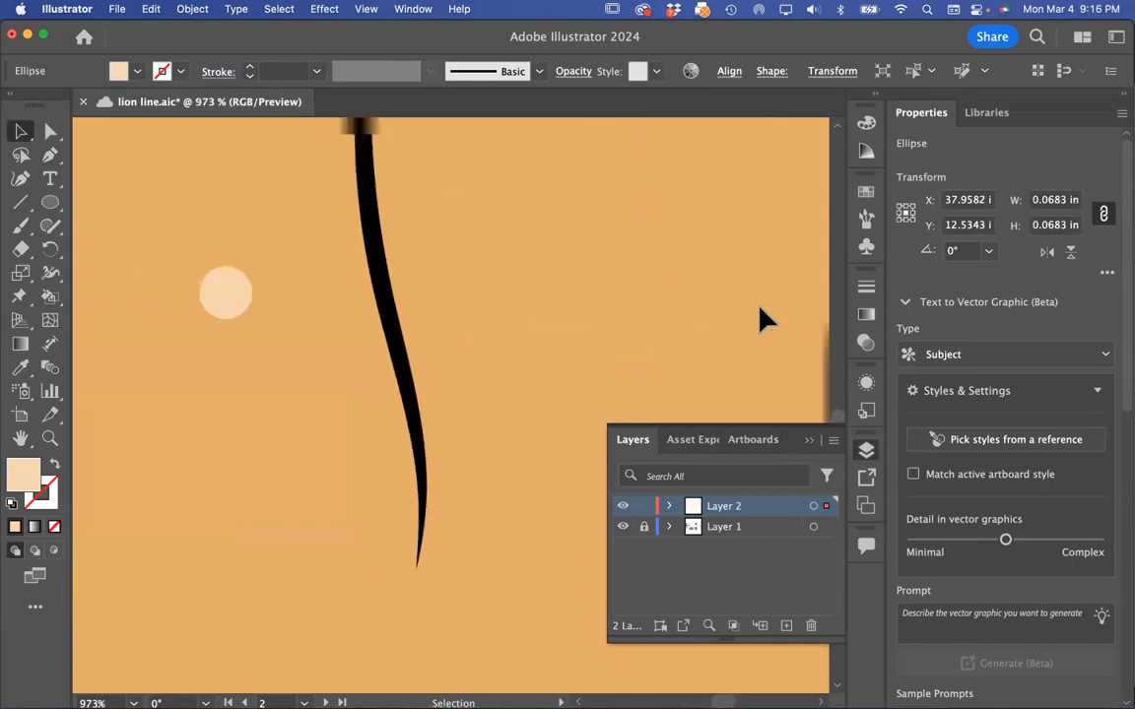
{"action": "scroll", "coordinate": [261, 314], "scroll_direction": "down", "scroll_amount": 2}
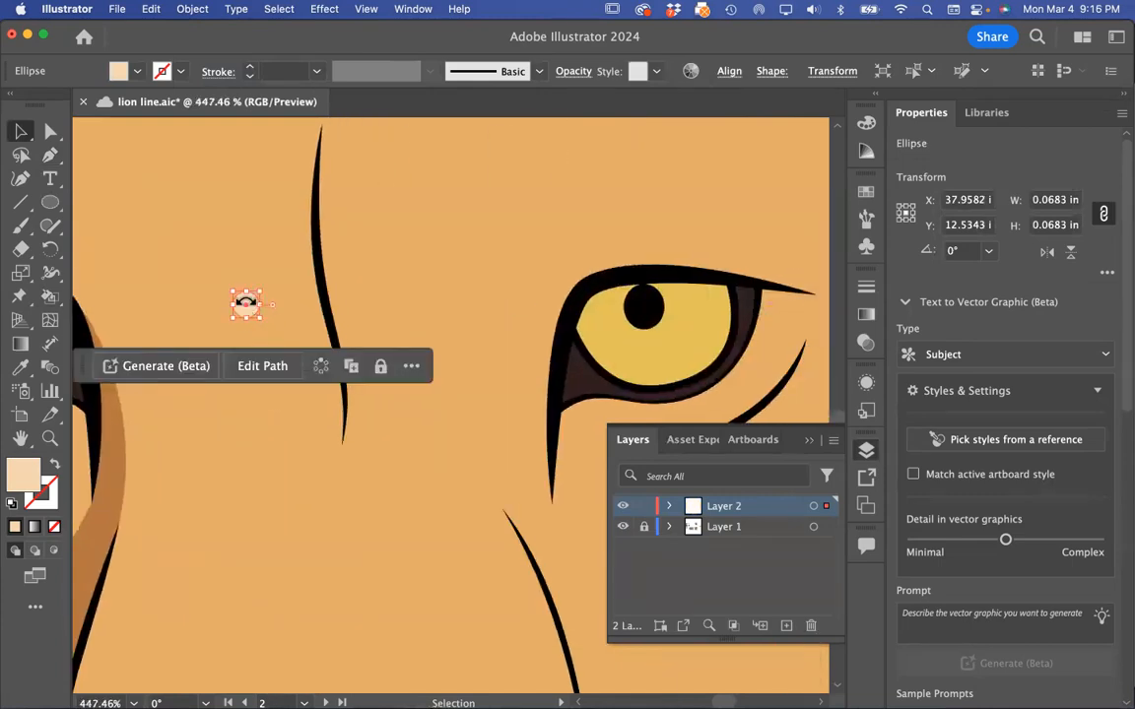
{"action": "left_click_drag", "start_coordinate": [248, 305], "coordinate": [631, 316]}
{"action": "scroll", "coordinate": [635, 315], "scroll_direction": "down", "scroll_amount": 5}
{"action": "left_click", "coordinate": [795, 328]}
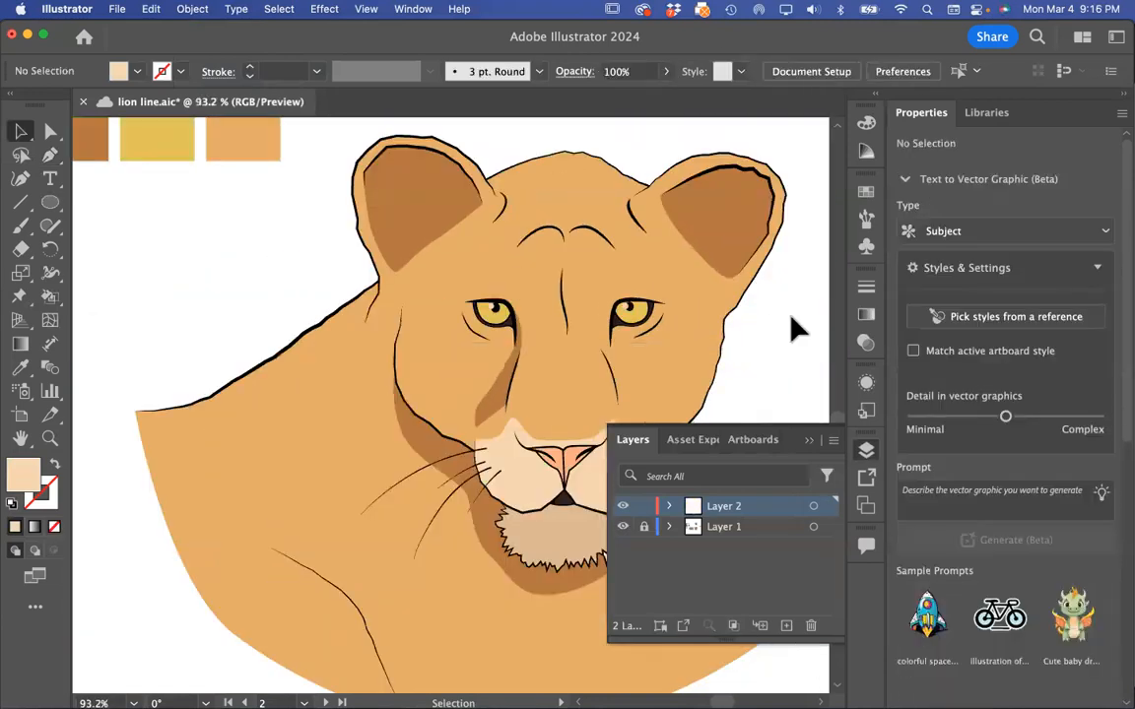
- Target all of Layer 2 and try the Overlay blending mode on the eye highlights
{"action": "scroll", "coordinate": [796, 328], "scroll_direction": "up", "scroll_amount": 3}
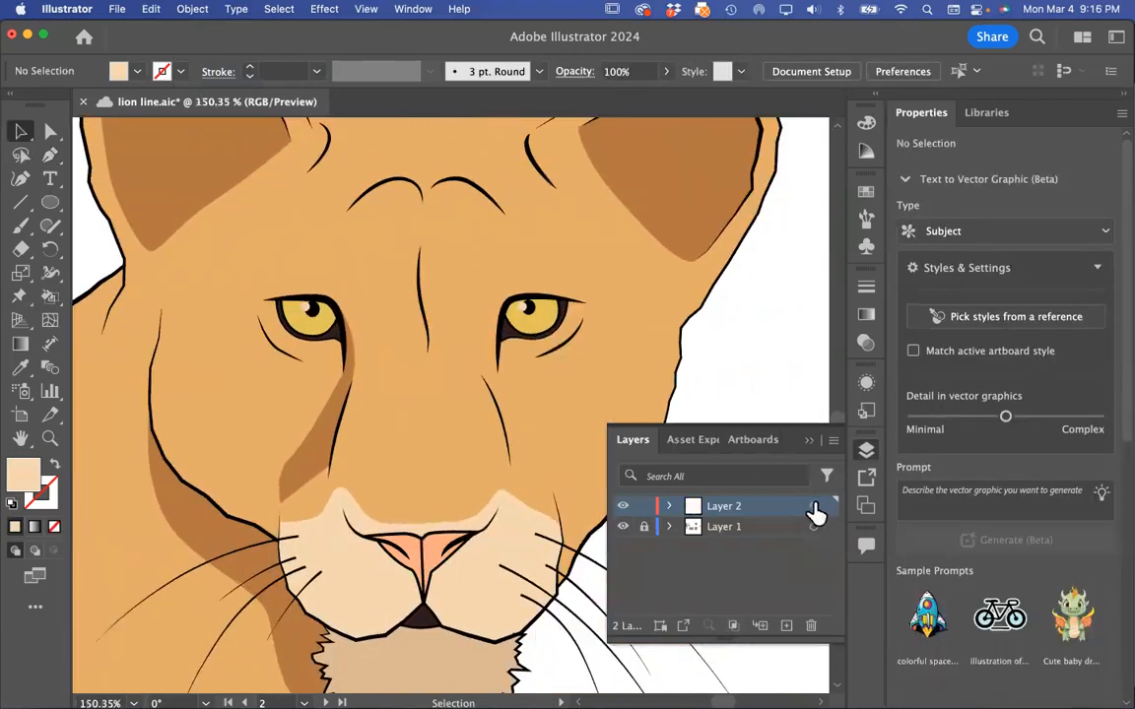
{"action": "scroll", "coordinate": [596, 295], "scroll_direction": "up", "scroll_amount": 2}
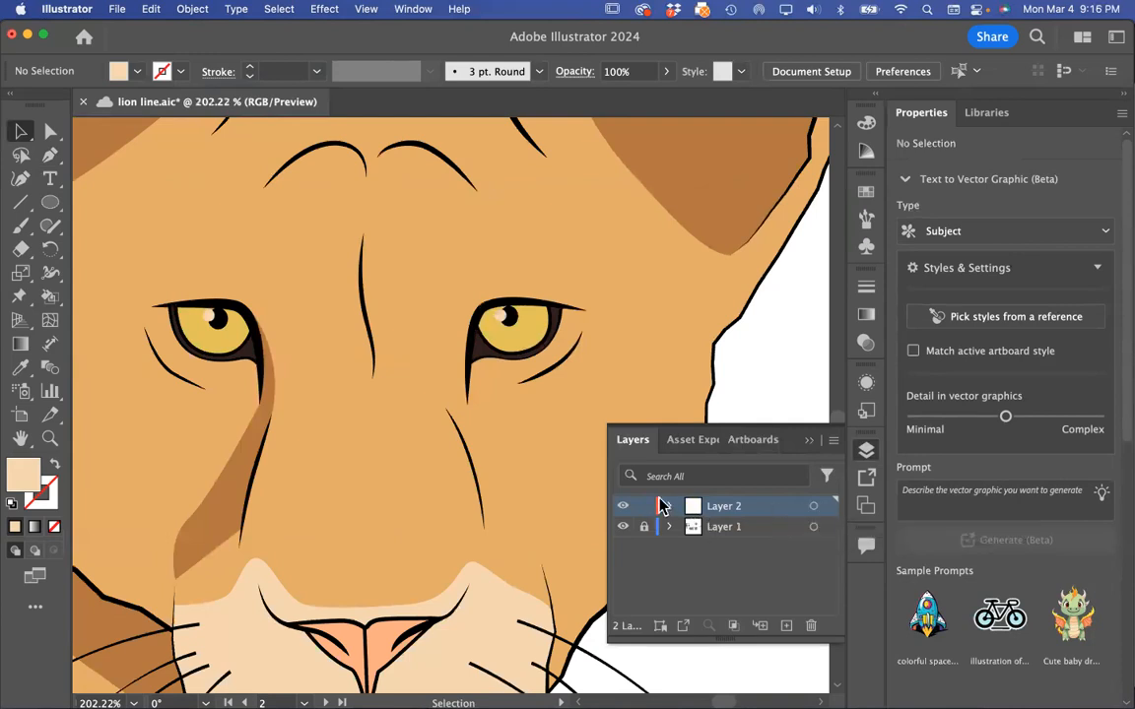
{"action": "left_click", "coordinate": [813, 506]}
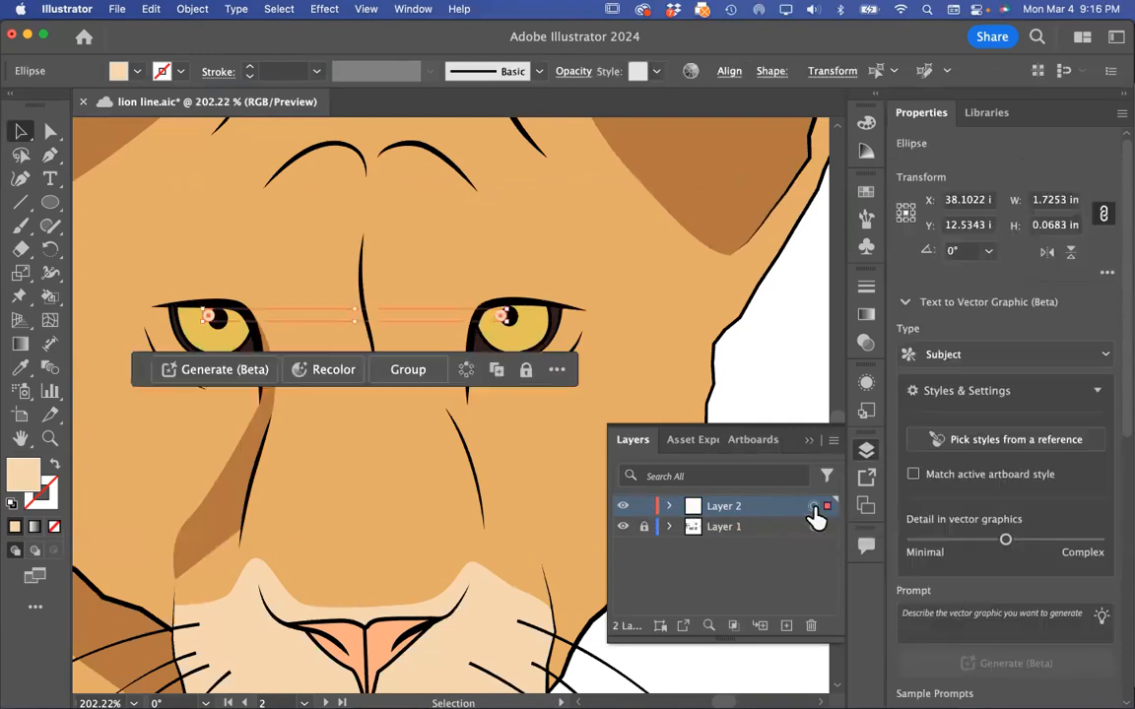
{"action": "left_click", "coordinate": [567, 71]}
{"action": "left_click", "coordinate": [408, 103]}
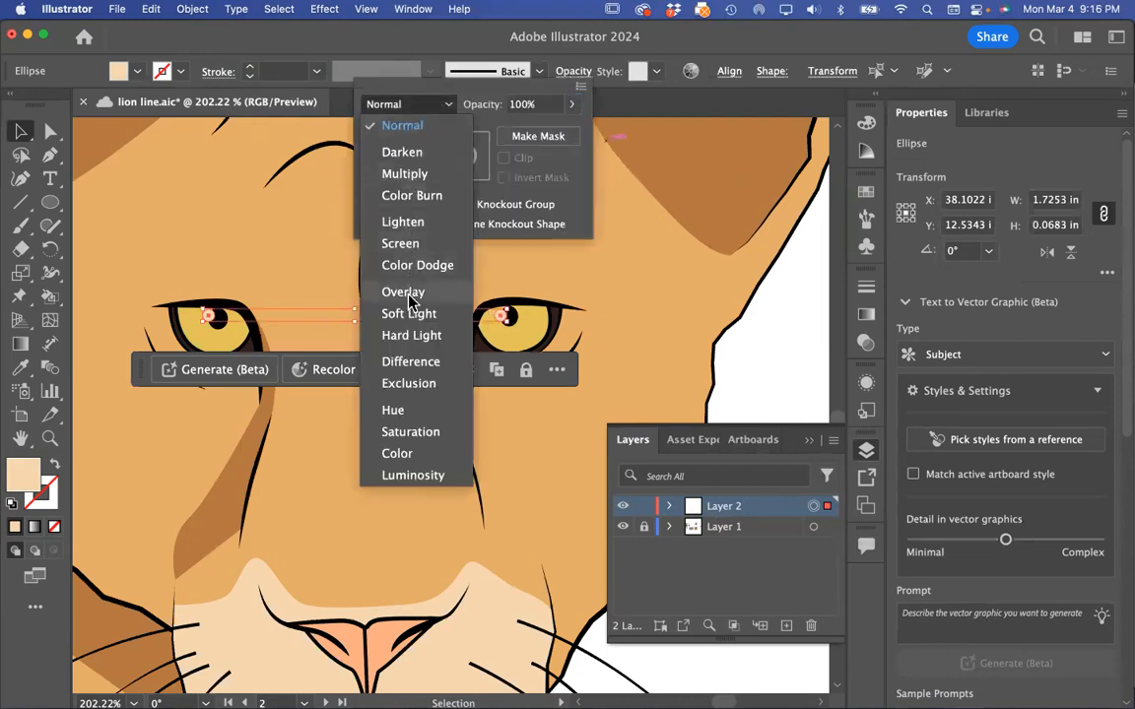
{"action": "left_click", "coordinate": [409, 296]}
- Change Layer 2's blending mode to Screen and deselect the highlights
{"action": "left_click", "coordinate": [434, 104]}
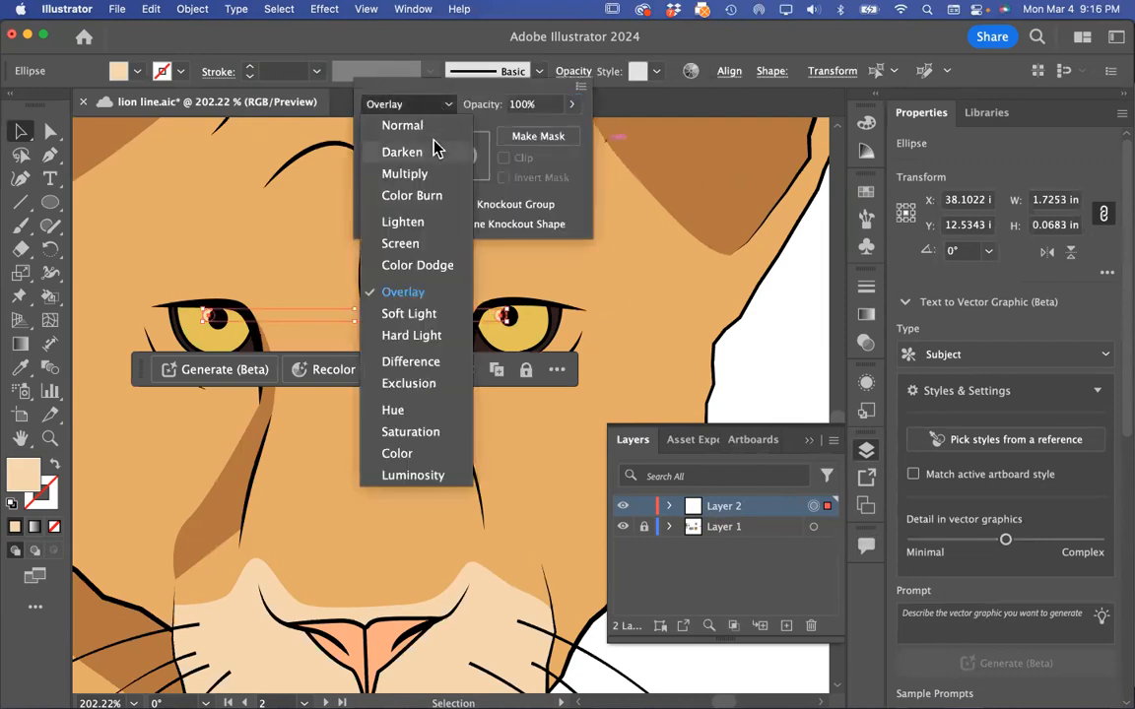
{"action": "left_click", "coordinate": [417, 251]}
{"action": "left_click", "coordinate": [810, 363]}
{"action": "left_click", "coordinate": [810, 350]}
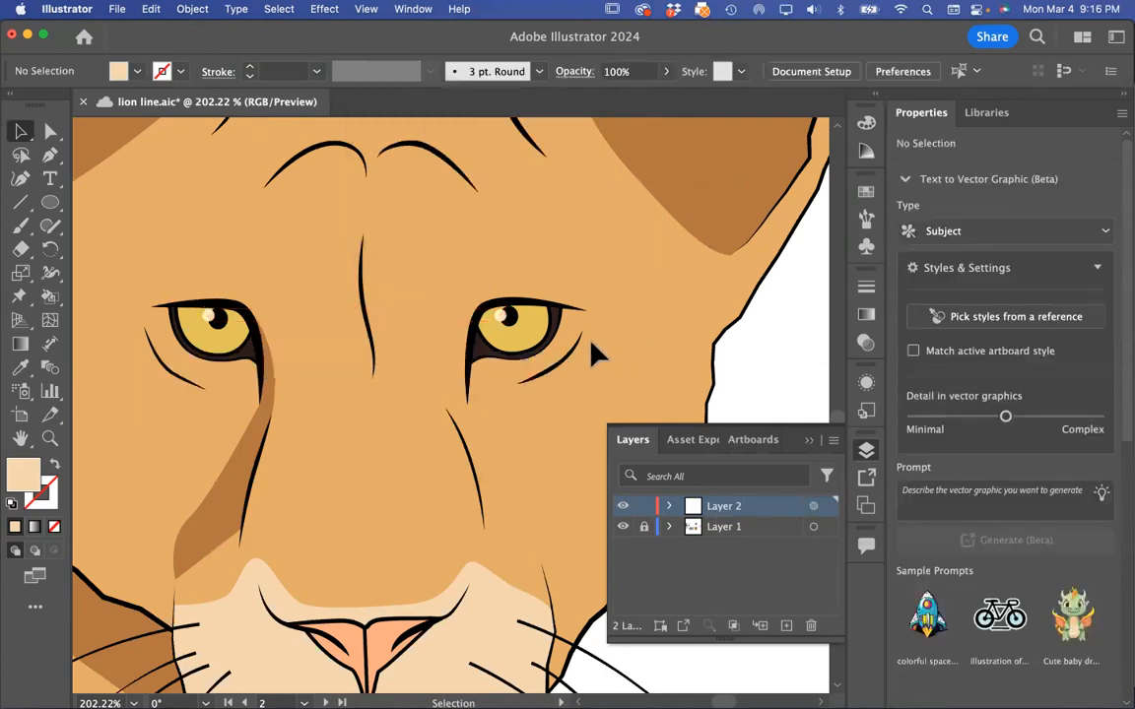
- Examine the blended highlight on the right eye up close, collapse the layer list and review the whole lion illustration
{"action": "scroll", "coordinate": [596, 354], "scroll_direction": "up", "scroll_amount": 3}
{"action": "scroll", "coordinate": [371, 236], "scroll_direction": "up", "scroll_amount": 4}
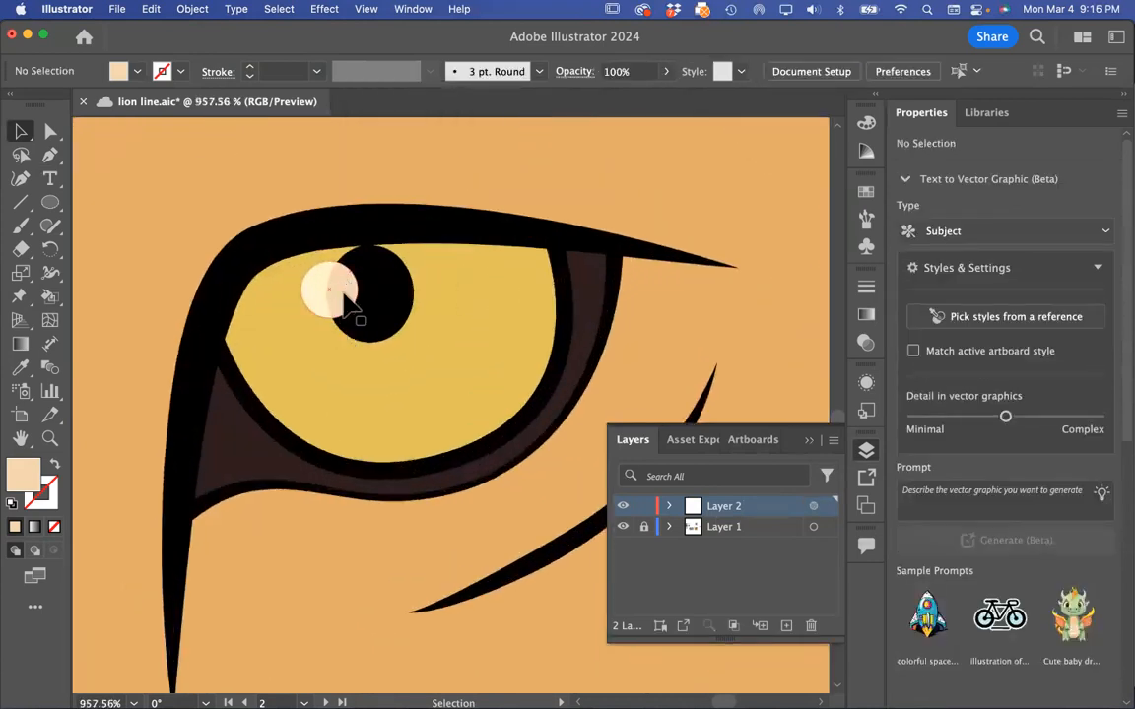
{"action": "scroll", "coordinate": [385, 296], "scroll_direction": "down", "scroll_amount": 5}
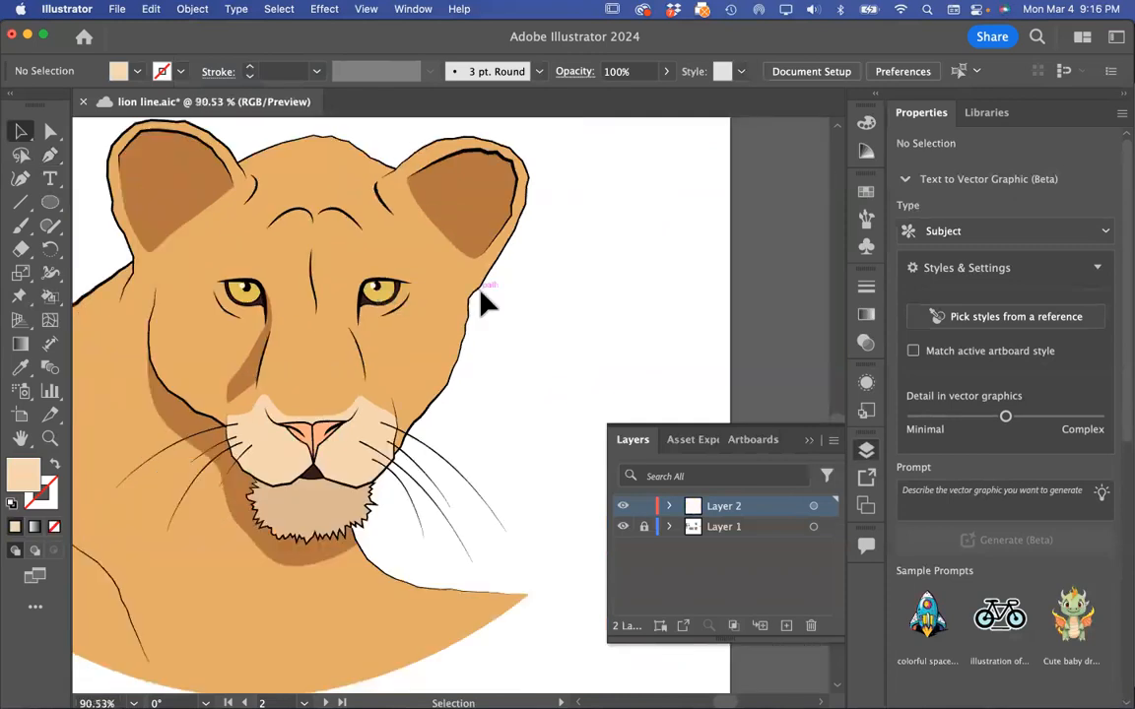
{"action": "scroll", "coordinate": [483, 301], "scroll_direction": "down", "scroll_amount": 2}
{"action": "scroll", "coordinate": [483, 303], "scroll_direction": "up", "scroll_amount": 1}
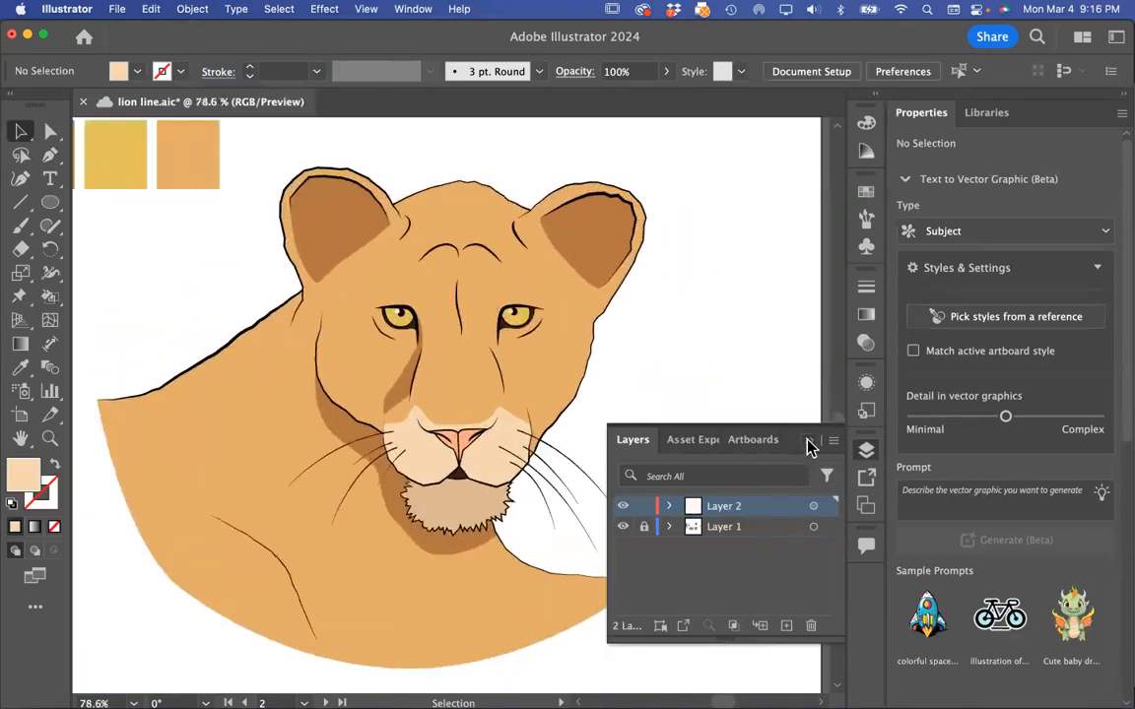
{"action": "left_click", "coordinate": [808, 442]}
{"action": "scroll", "coordinate": [659, 367], "scroll_direction": "down", "scroll_amount": 4}
{"action": "scroll", "coordinate": [658, 368], "scroll_direction": "up", "scroll_amount": 4}
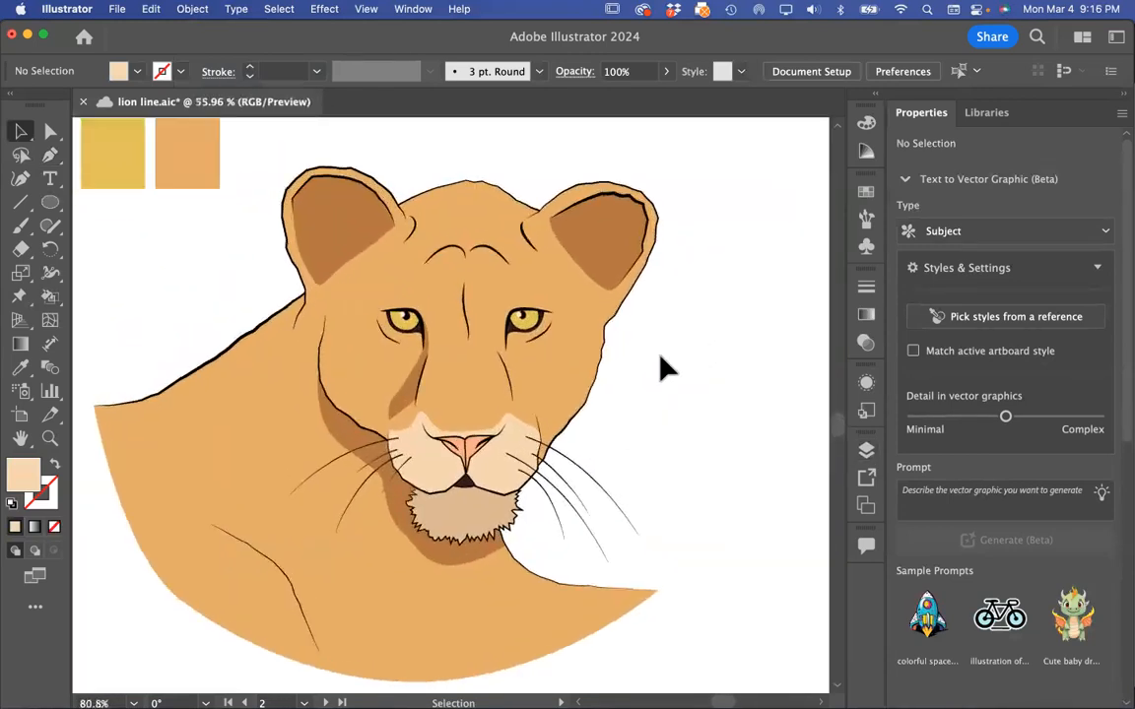
{"action": "scroll", "coordinate": [662, 367], "scroll_direction": "down", "scroll_amount": 2}
{"action": "scroll", "coordinate": [662, 367], "scroll_direction": "up", "scroll_amount": 2}
{"action": "scroll", "coordinate": [661, 368], "scroll_direction": "down", "scroll_amount": 2}
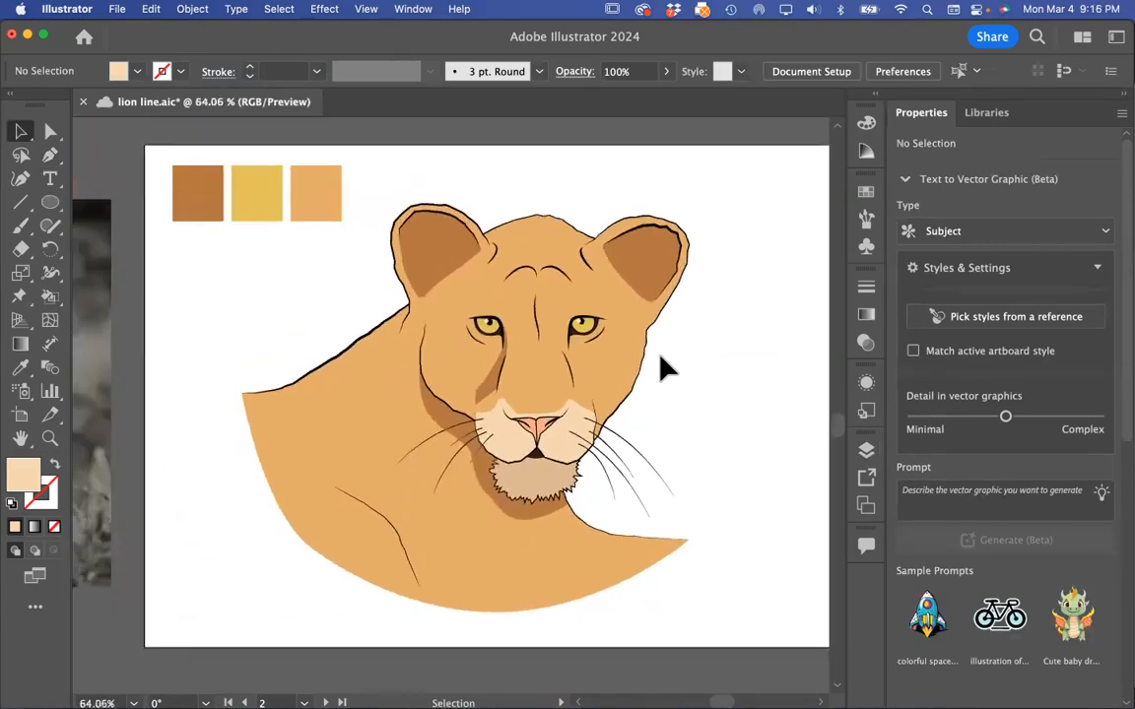
{"action": "scroll", "coordinate": [662, 368], "scroll_direction": "up", "scroll_amount": 1}
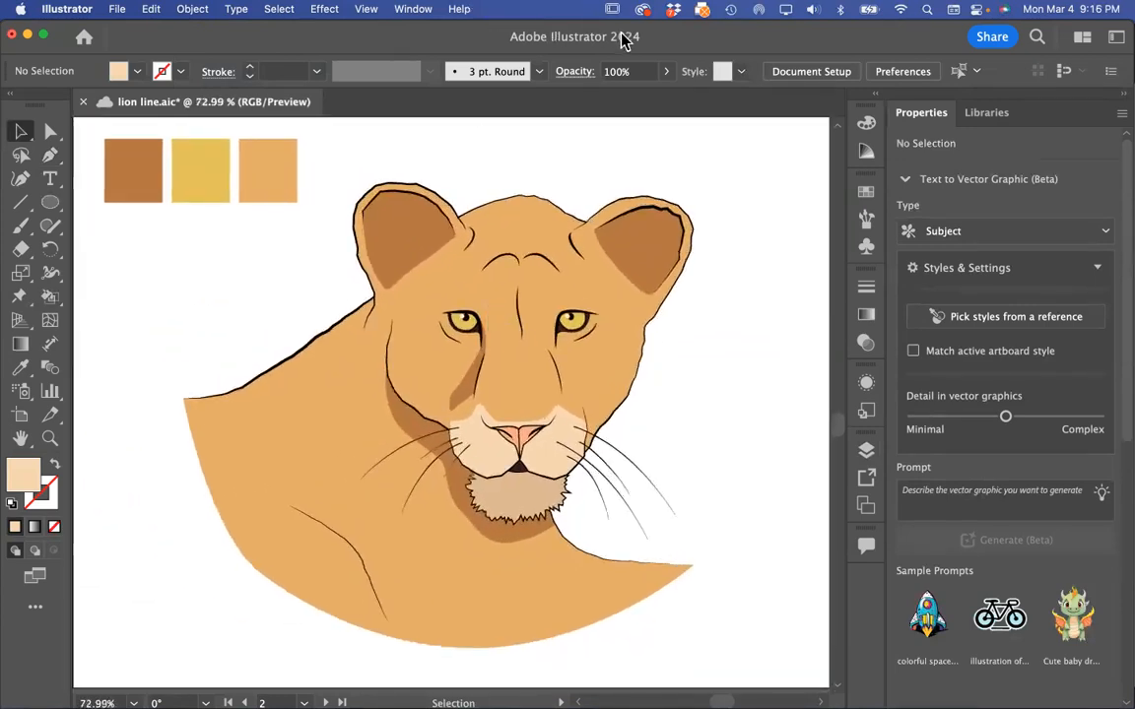